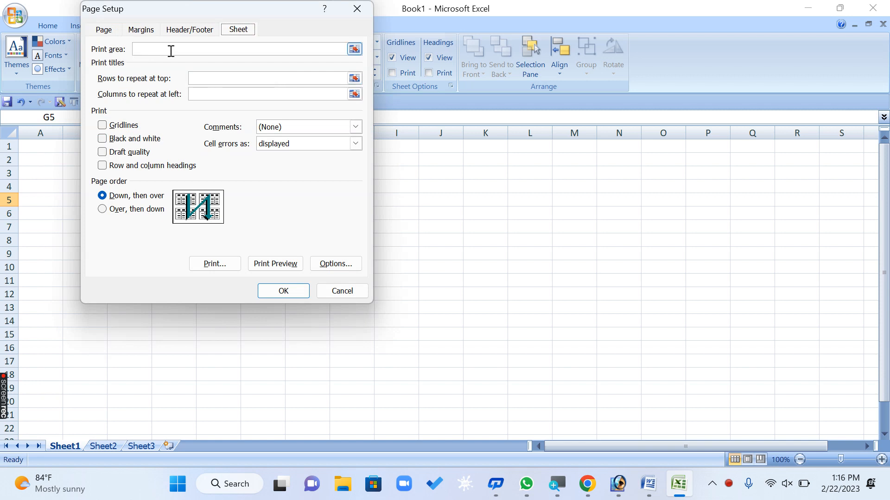
Step: Close the page setup settings unchanged and fill the range A1:L22 with the same sample name in capitals
click(342, 292)
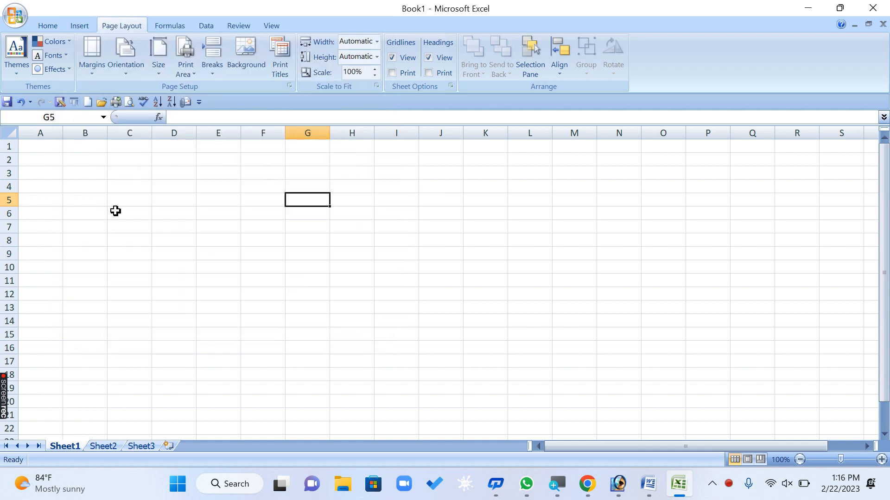
drag(40, 146, 546, 425)
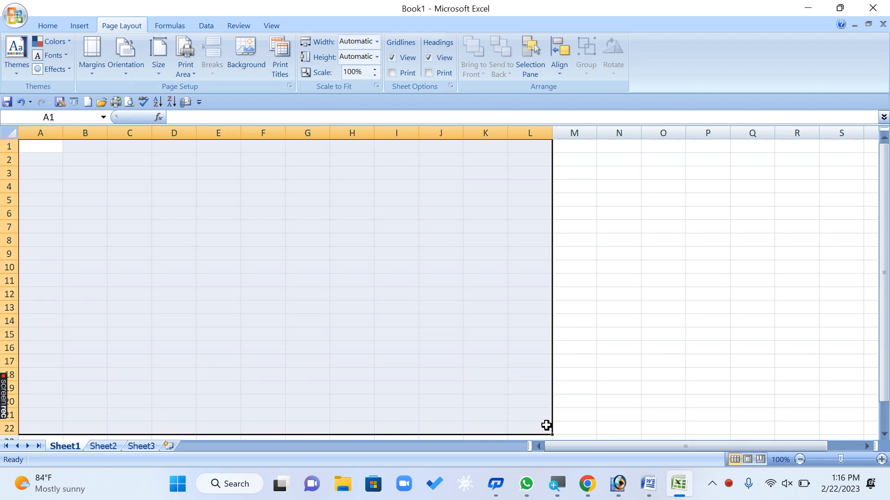
text(US)
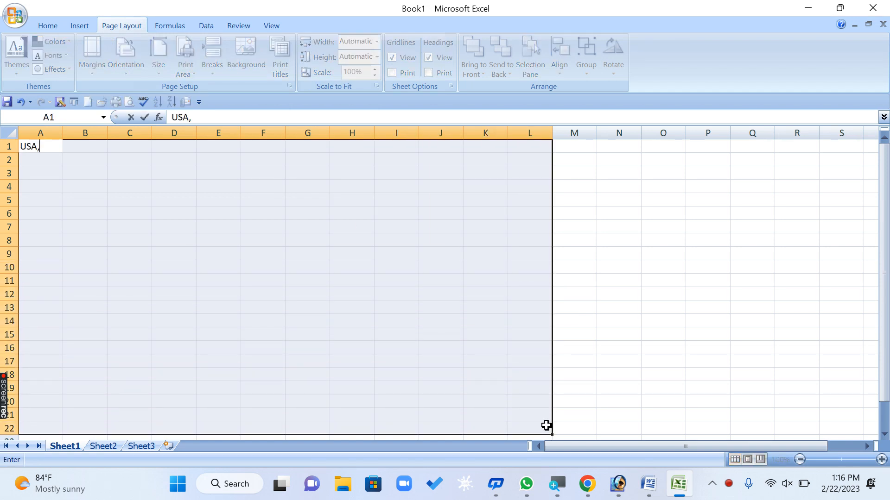
text(MAN)
key(ctrl+Return)
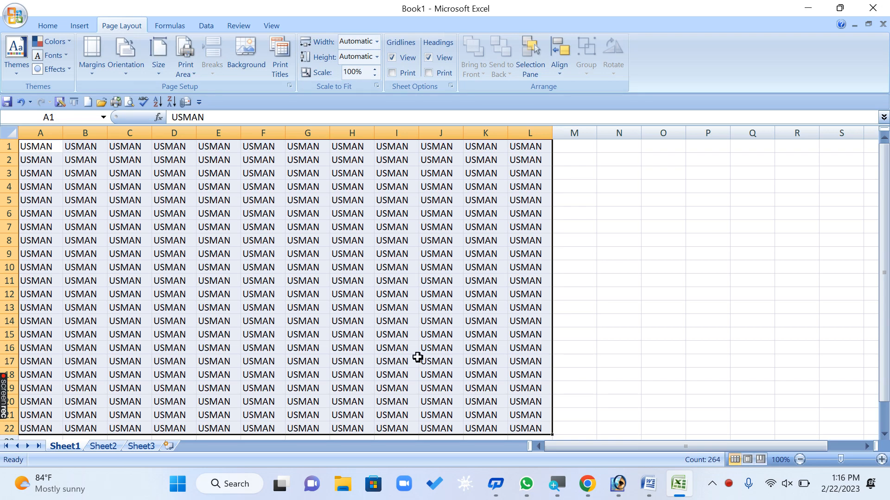
click(383, 335)
Step: Check the filled sheet in a zoomed-in print preview, and return to the worksheet
drag(45, 143, 218, 227)
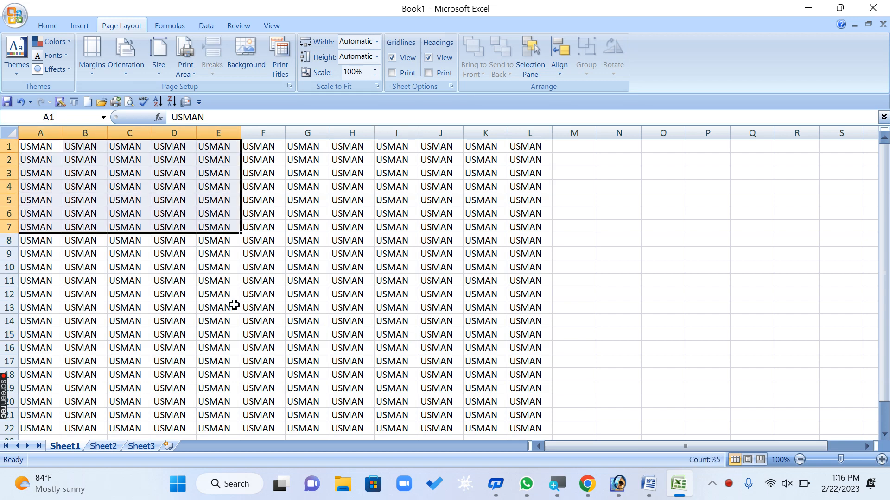
click(368, 324)
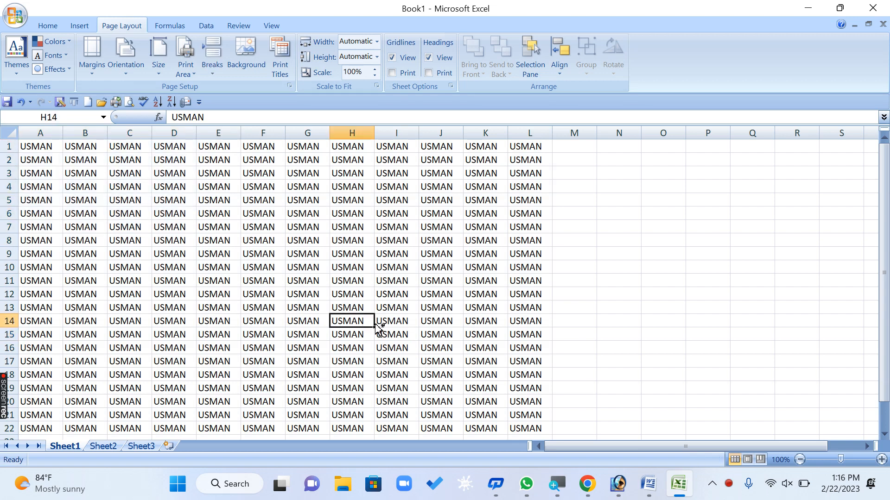
key(ctrl+F2)
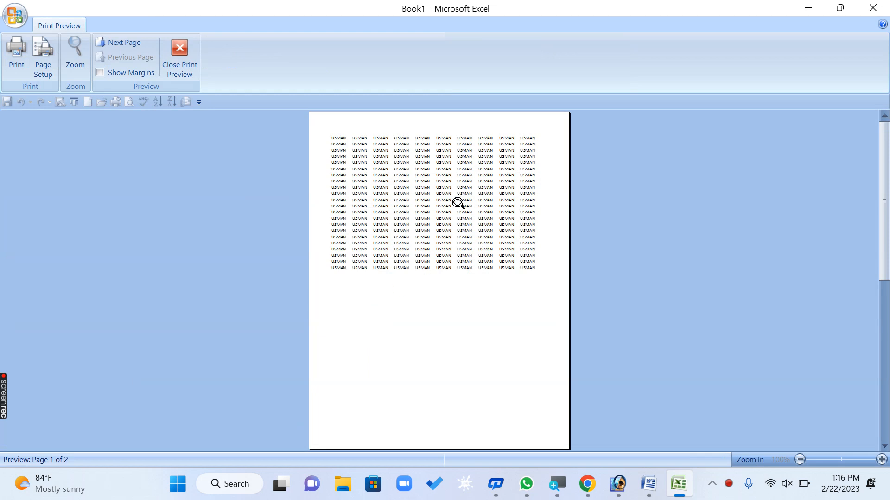
click(463, 197)
scroll(463, 206, up, 3)
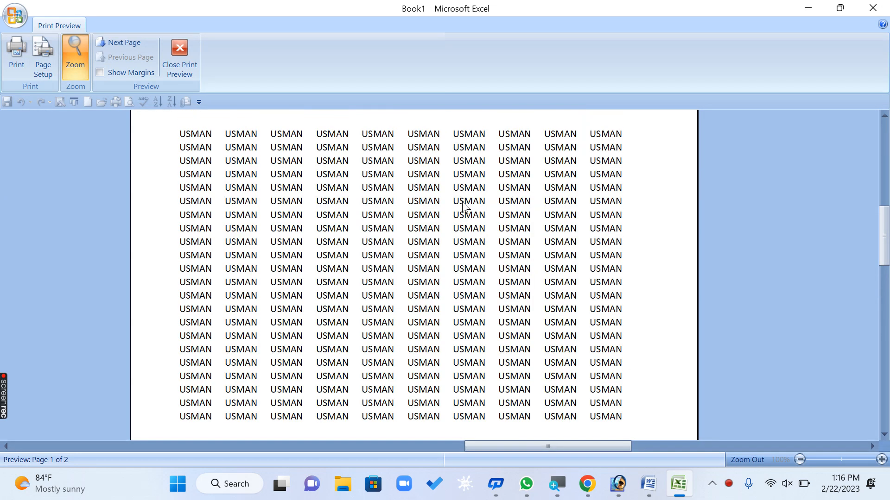
click(181, 46)
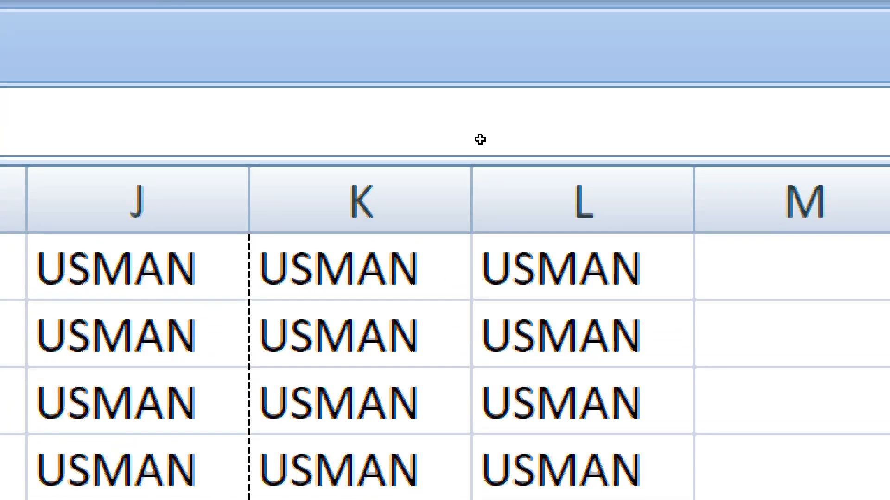
Step: Clear the contents of columns K and L, which lie beyond the vertical page break
click(459, 199)
drag(492, 131, 536, 131)
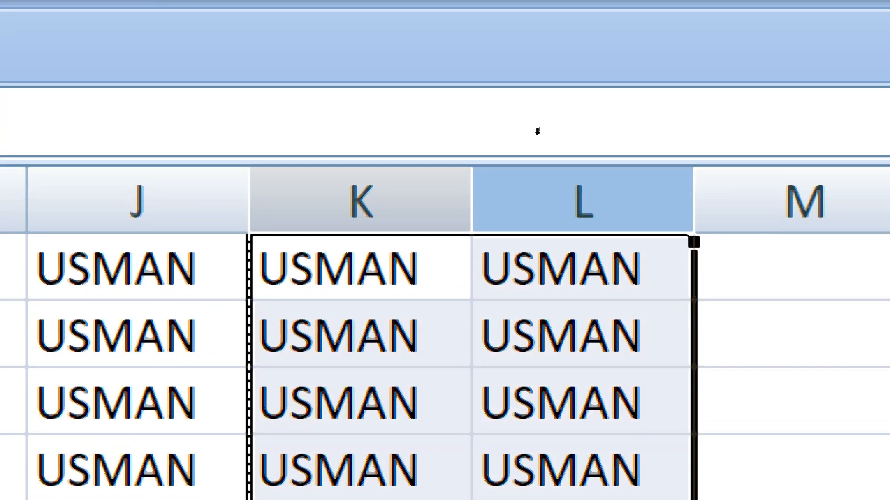
key(Delete)
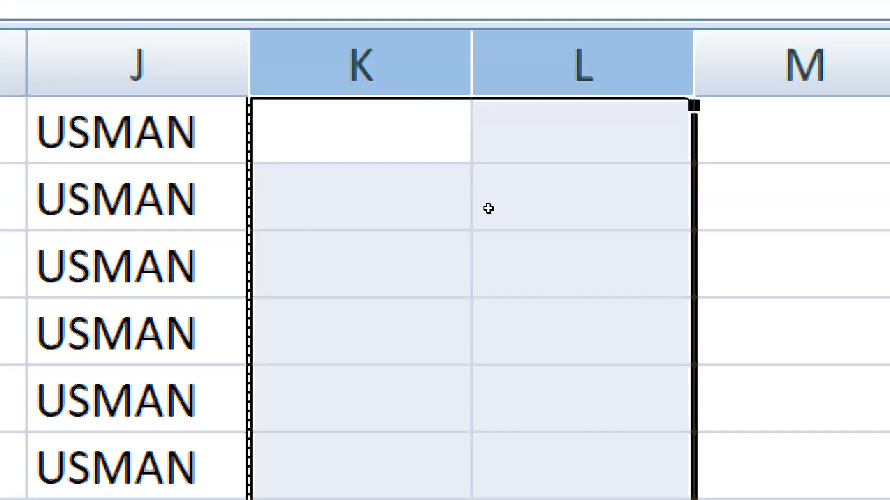
click(361, 465)
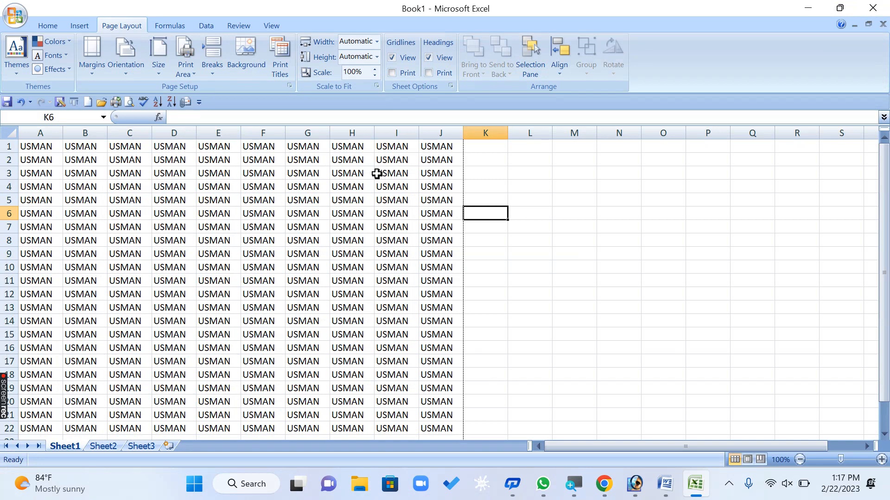
Step: Fill the row 22 entries in columns A to J down to row 47, just above the horizontal page break
scroll(357, 302, down, 5)
scroll(358, 301, down, 9)
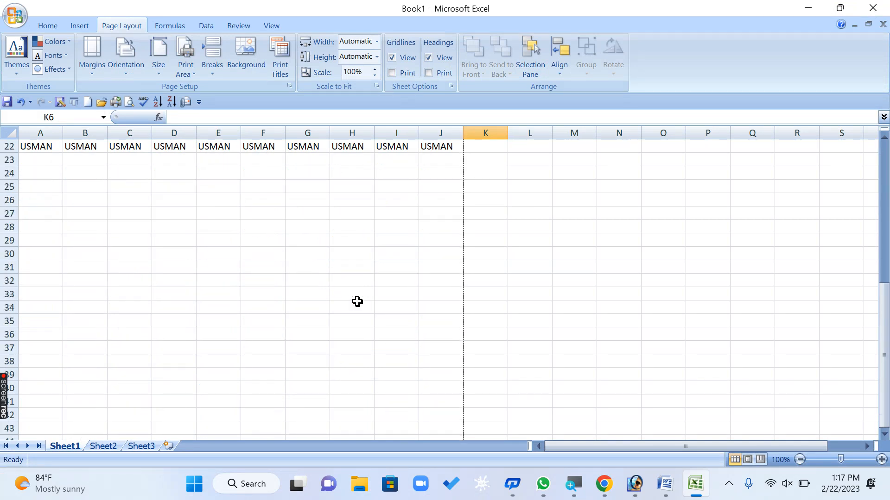
scroll(357, 302, up, 2)
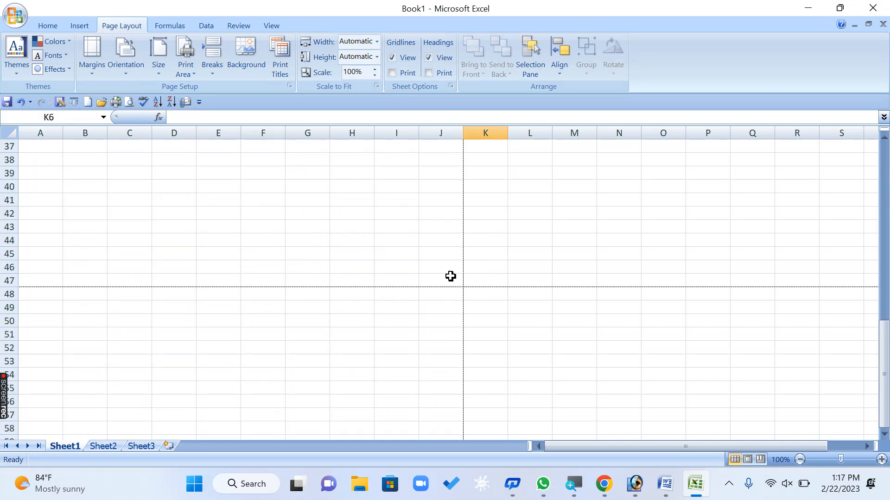
drag(451, 276, 370, 263)
click(397, 357)
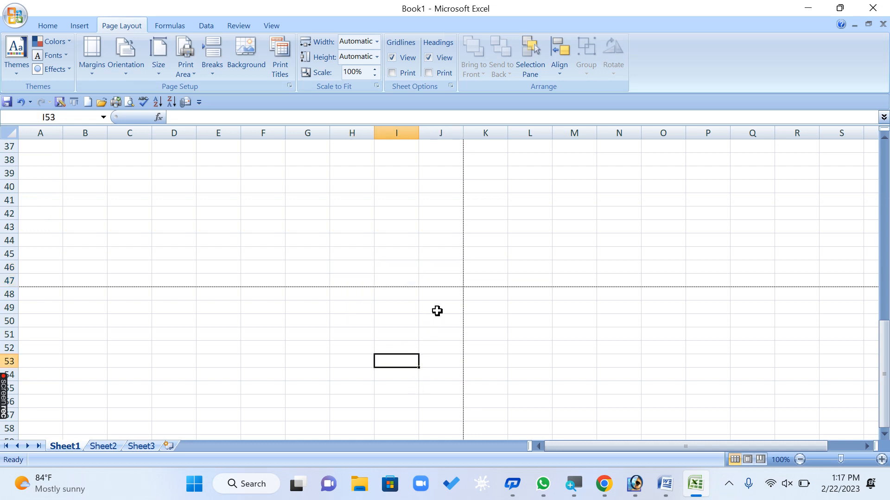
drag(441, 282, 52, 190)
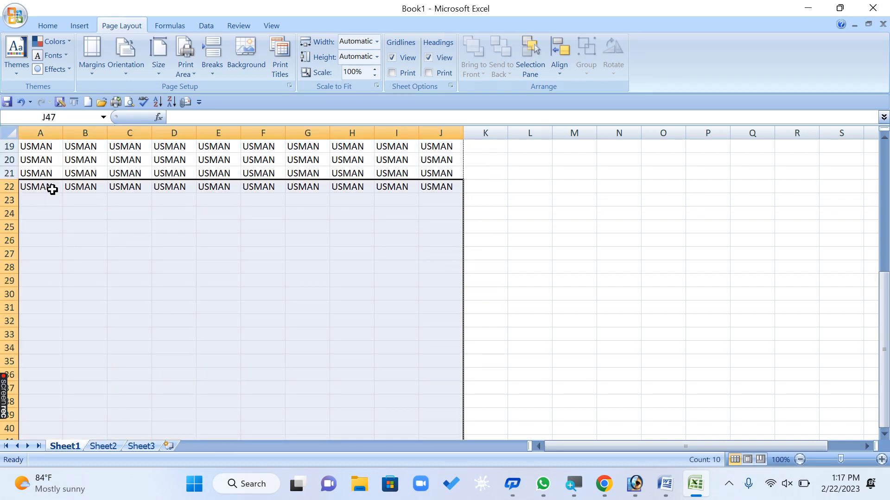
key(ctrl+d)
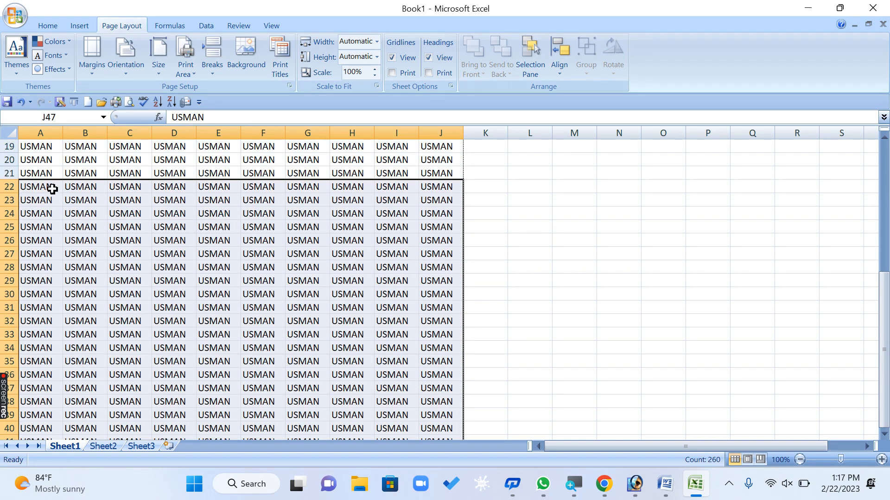
scroll(318, 280, up, 6)
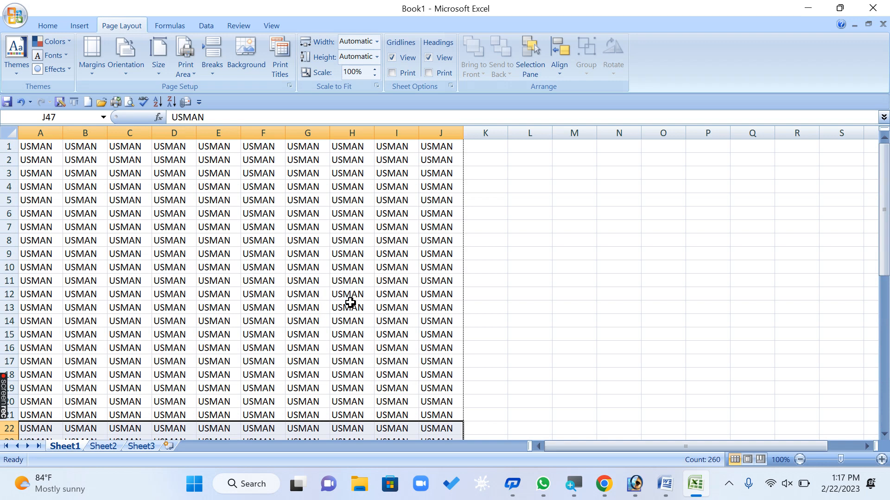
Step: Set the print area to the range B7:H16 in the page setup
drag(148, 212, 343, 338)
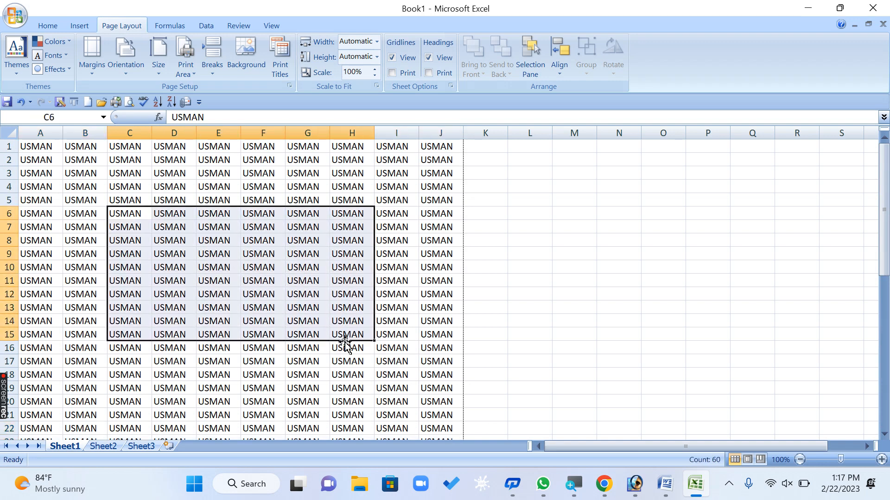
click(321, 403)
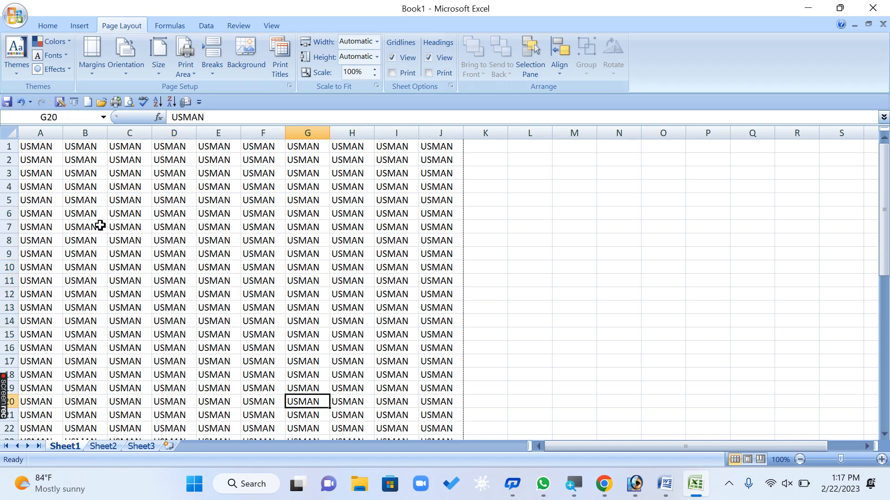
drag(100, 226, 362, 353)
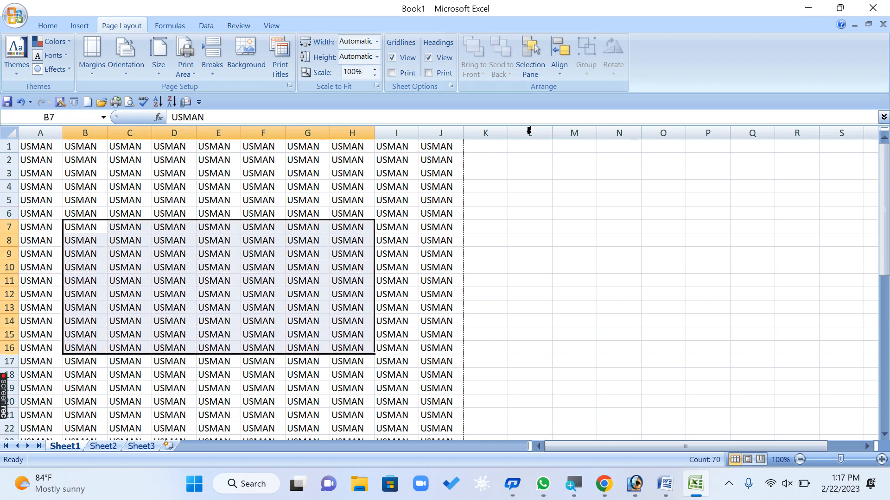
click(280, 69)
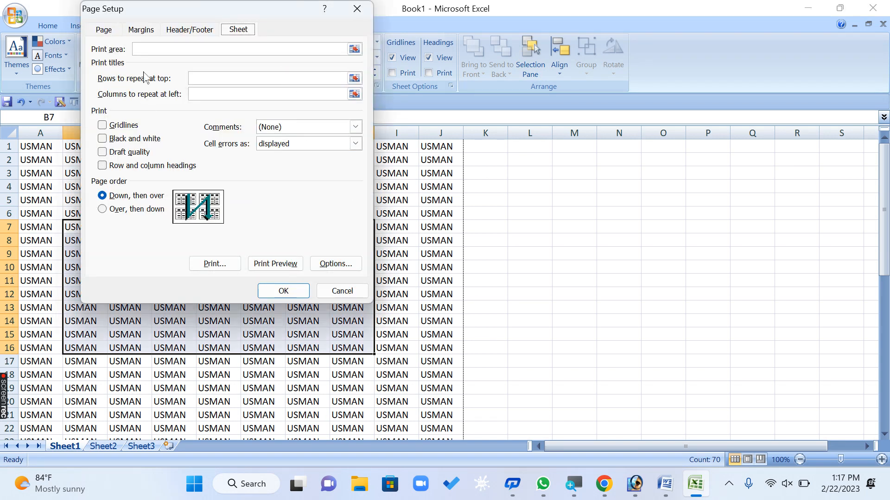
click(144, 50)
click(143, 51)
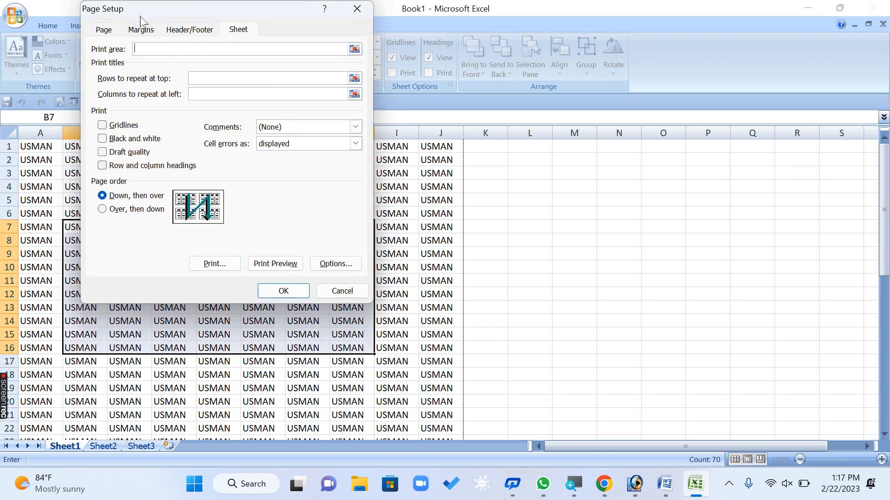
drag(140, 17, 429, 84)
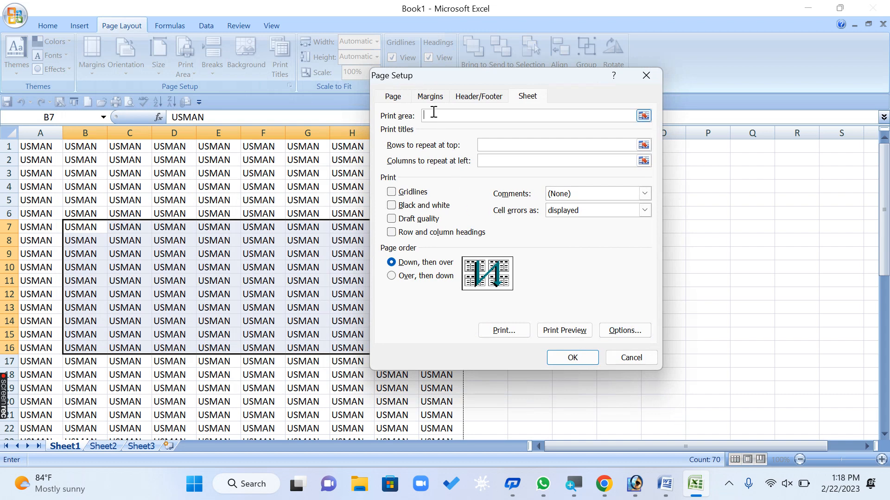
drag(90, 226, 364, 352)
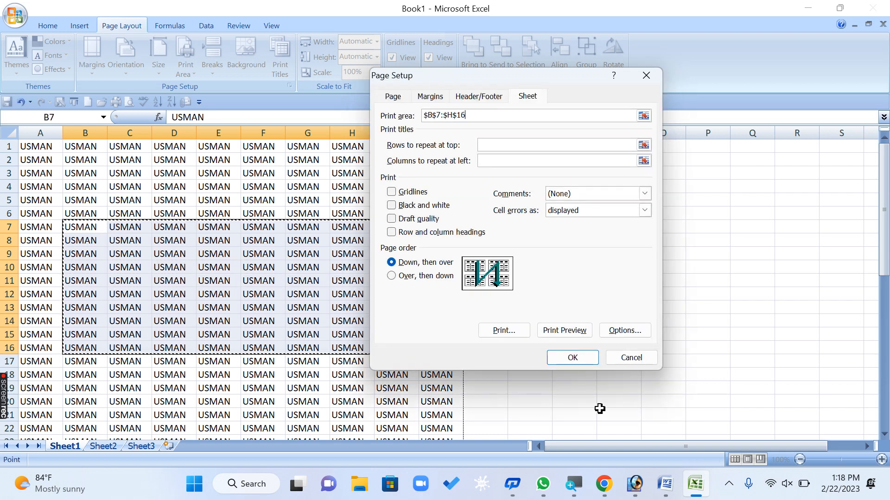
click(575, 357)
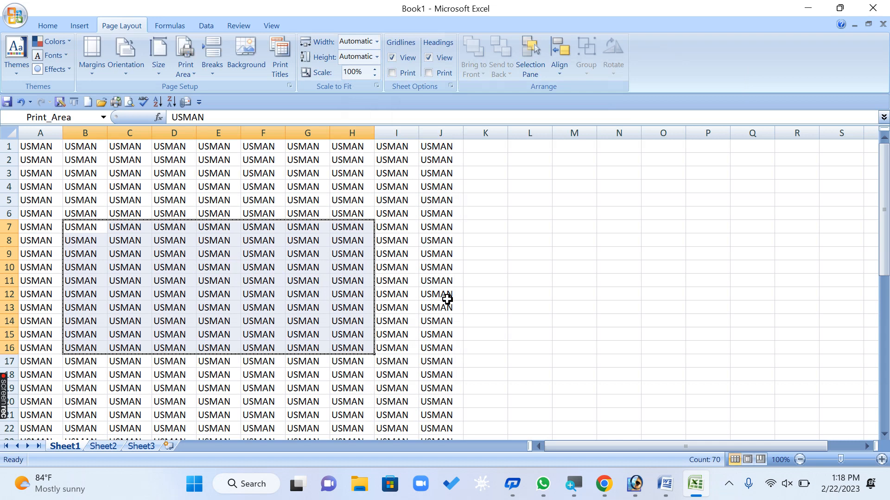
Step: Preview the printout limited to the defined print area, and return to the worksheet
click(352, 306)
key(ctrl+F2)
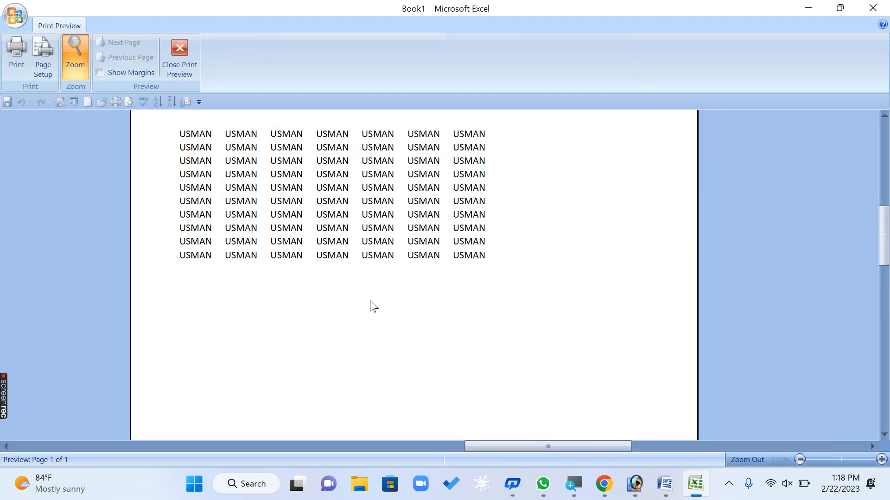
click(188, 63)
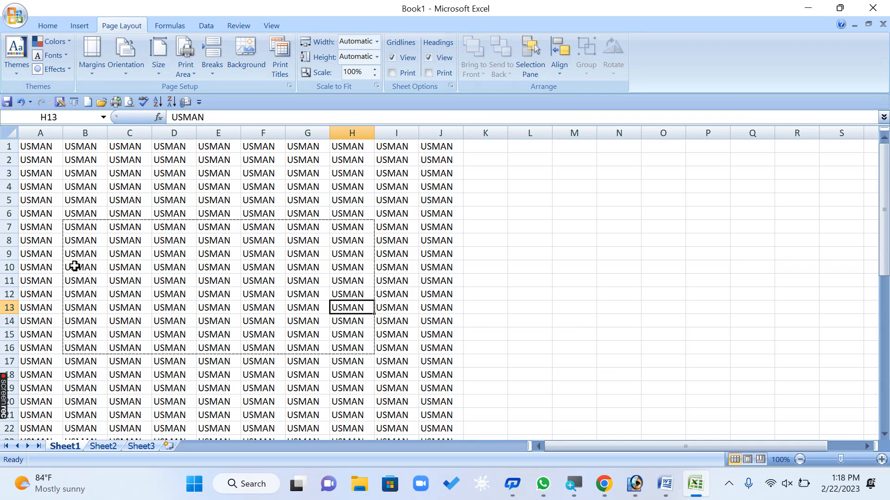
Step: Remove the B7:H16 print area from the page setup
click(281, 75)
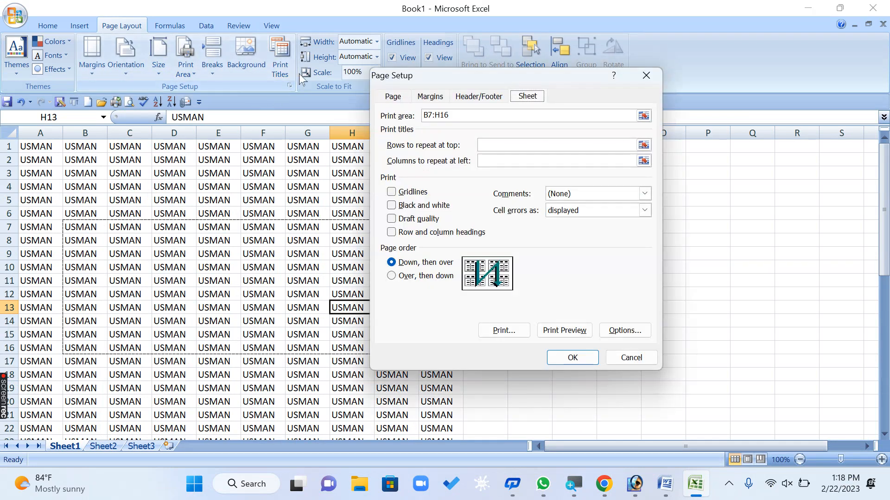
click(455, 115)
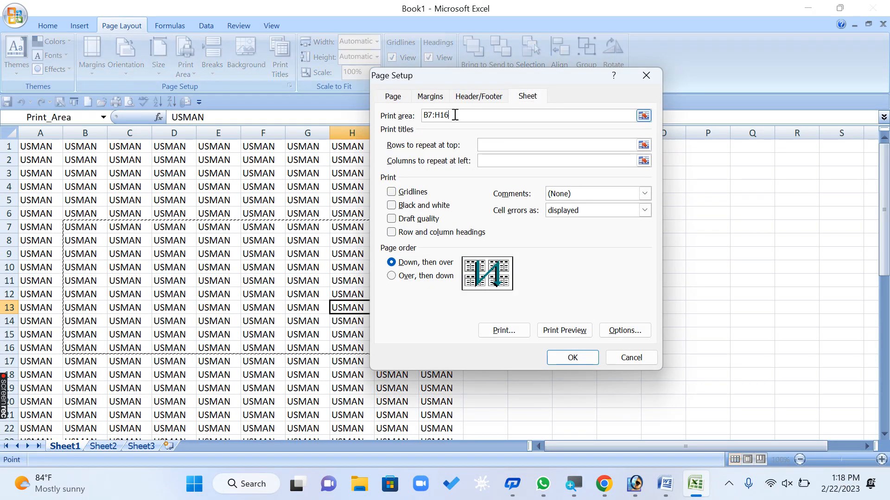
key(BackSpace)
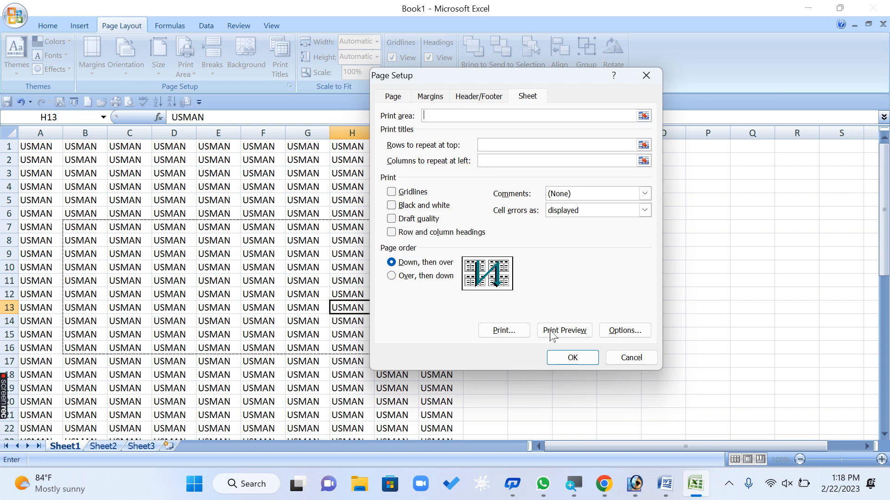
click(557, 357)
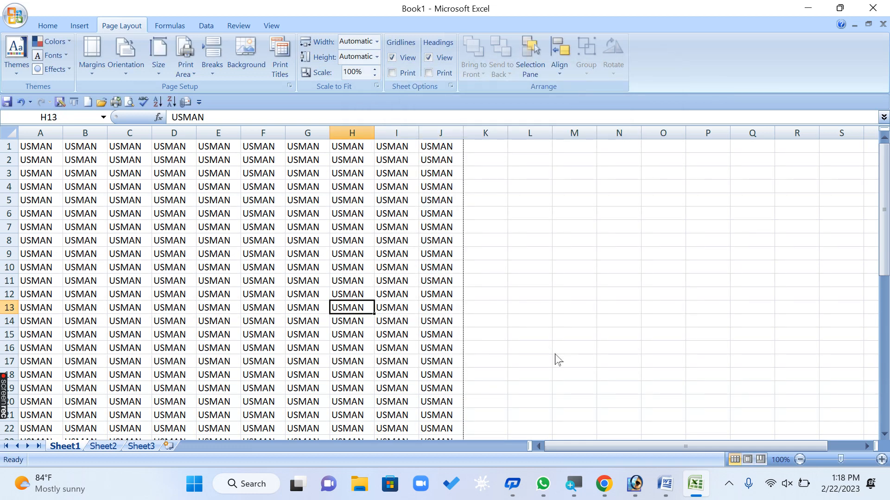
Step: Preview the whole sheet's printout without a print area, and return to the worksheet
key(ctrl+F2)
click(556, 356)
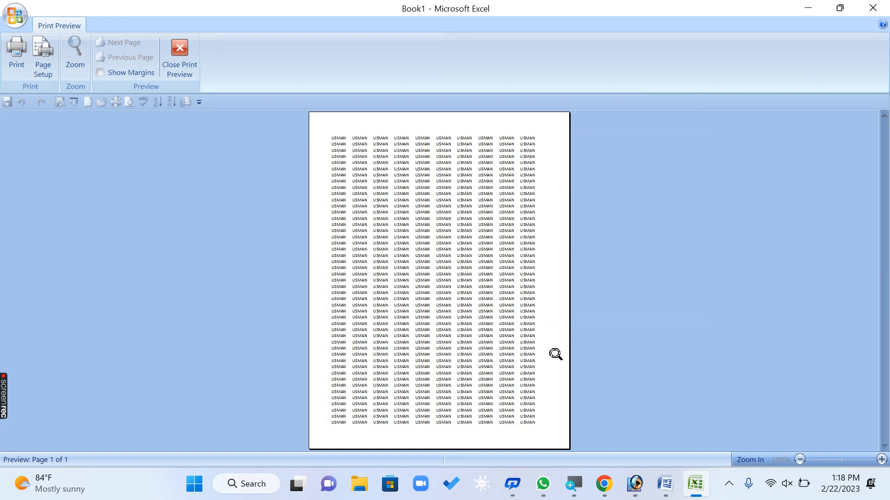
click(177, 62)
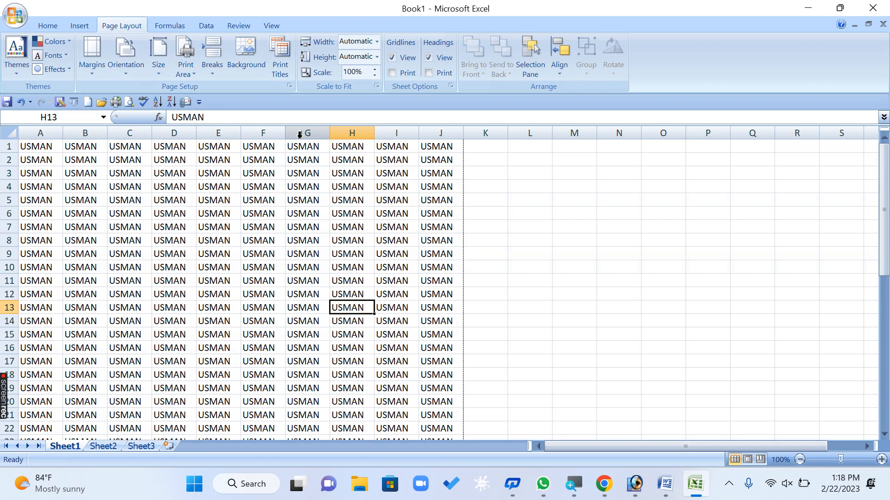
Step: Set the print area to the range I1:J2 in the page setup, and preview the resulting printout up close
click(284, 68)
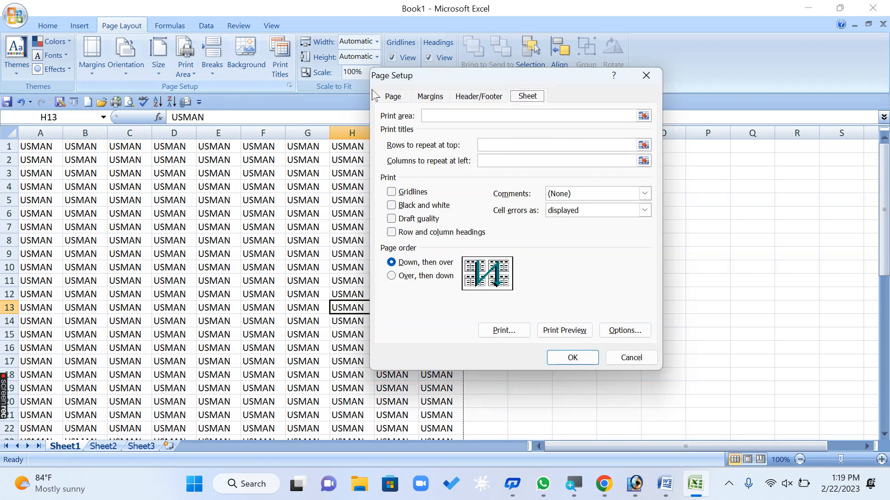
drag(429, 79, 606, 89)
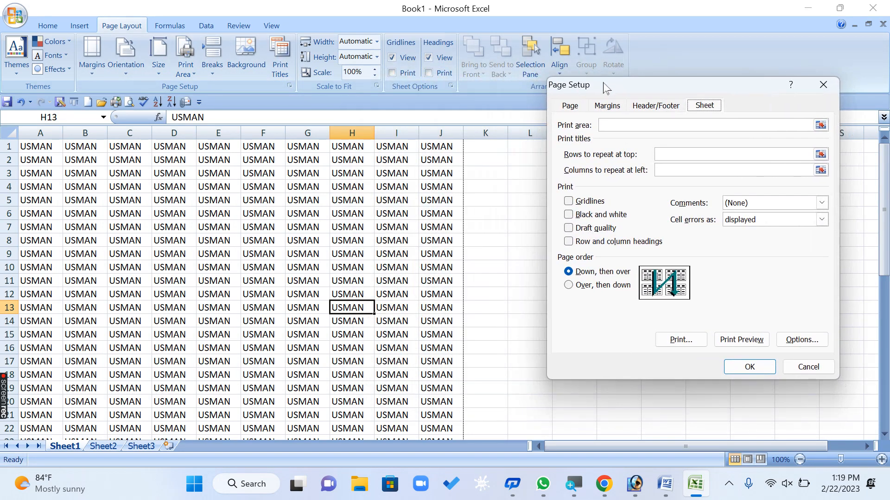
click(606, 125)
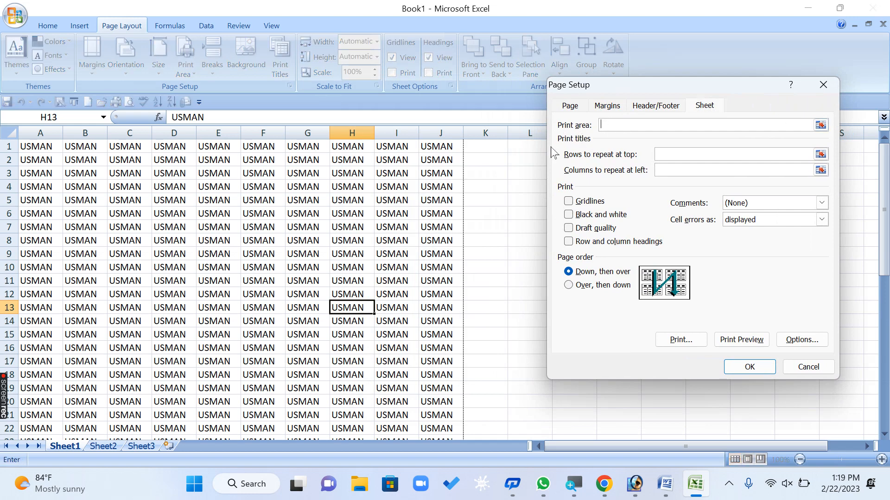
click(409, 150)
drag(409, 153, 443, 161)
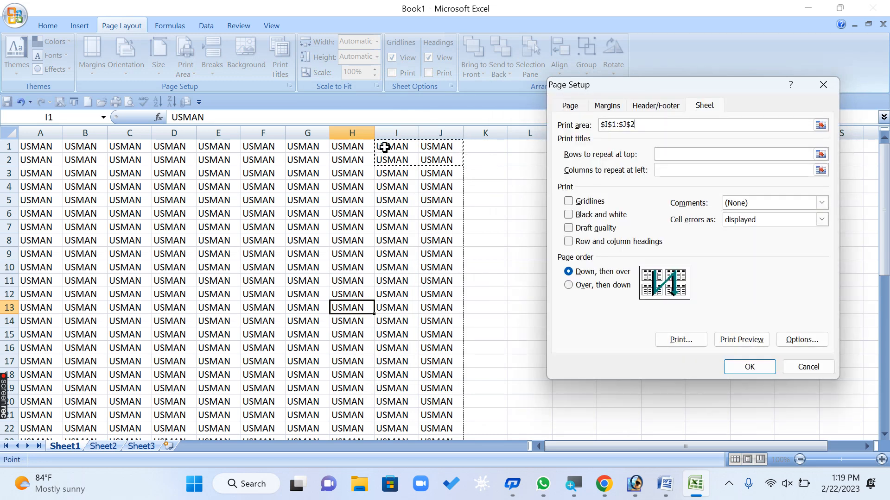
click(741, 367)
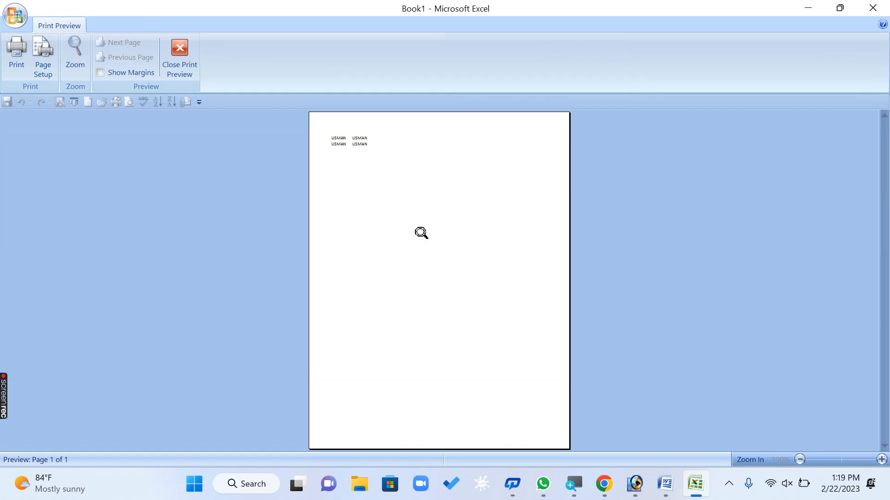
click(374, 156)
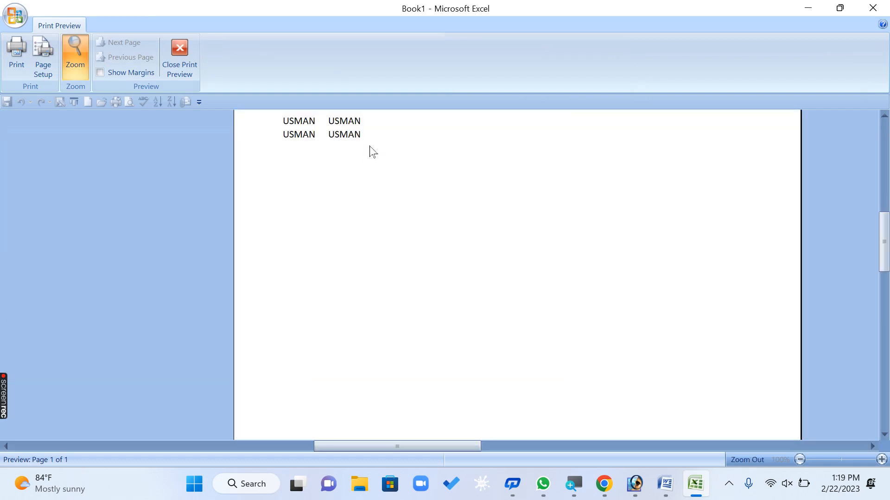
click(188, 52)
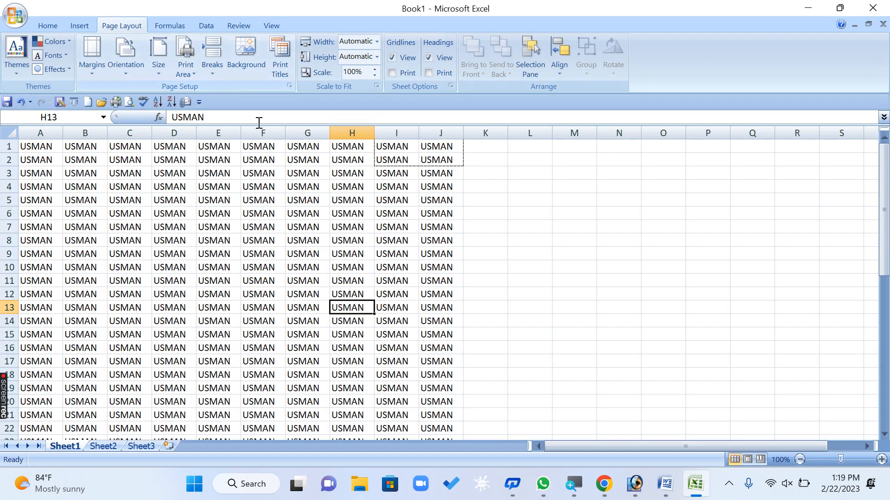
click(288, 86)
key(Escape)
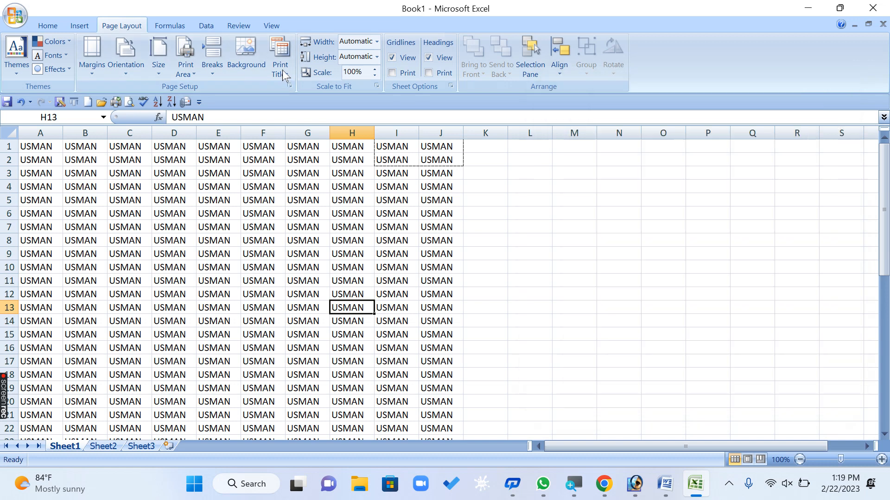
click(282, 71)
click(624, 127)
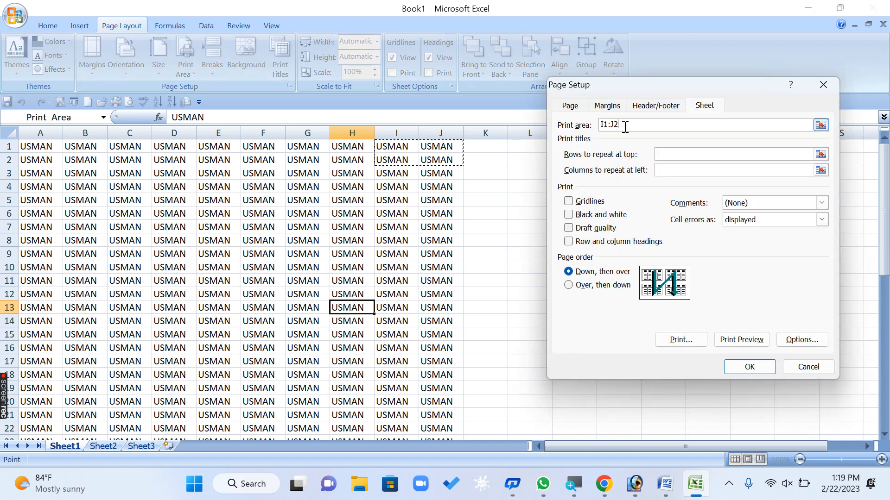
key(BackSpace)
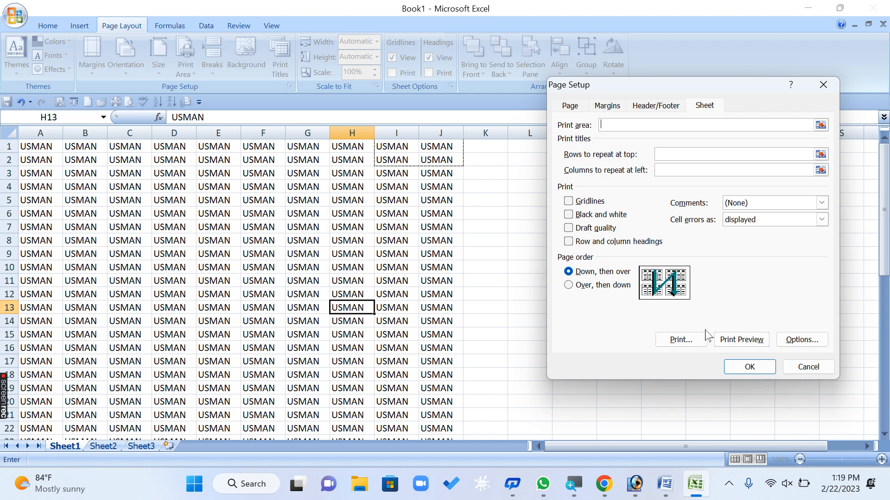
click(807, 368)
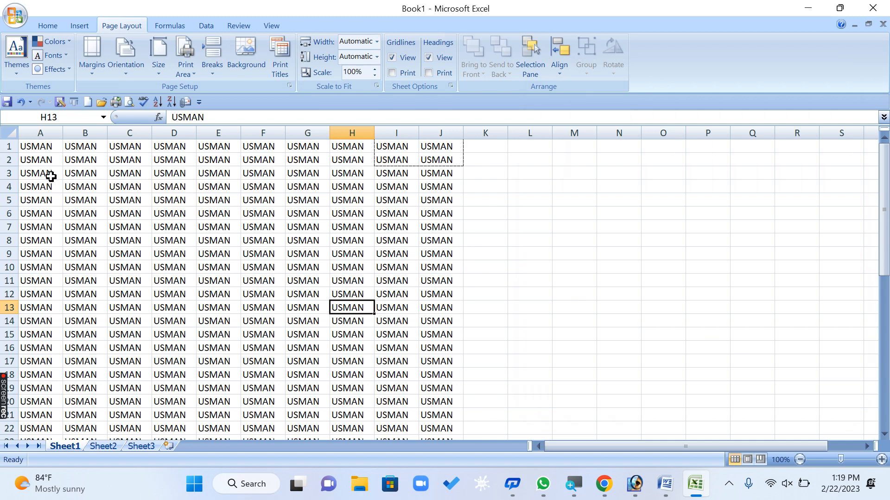
Step: Replace the contents of all cells in A3:J3 at once with a different first name in capitals
drag(44, 174, 429, 174)
text(H)
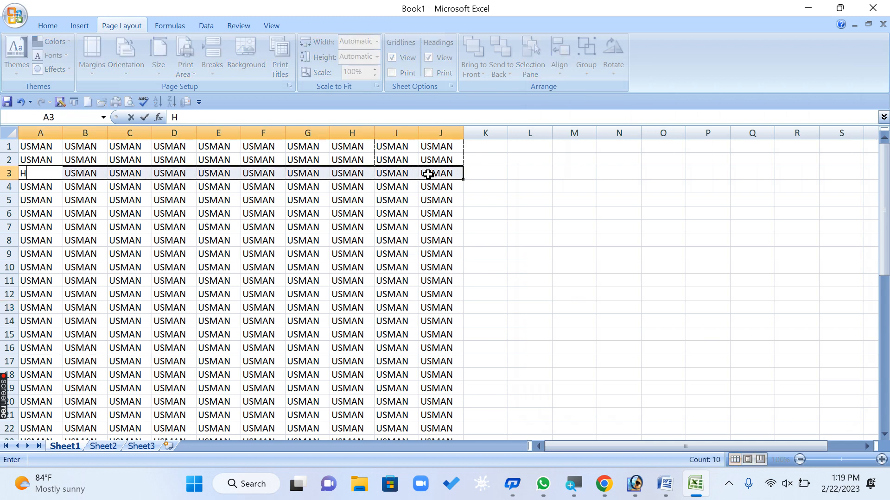
text(AMZA)
key(ctrl+Return)
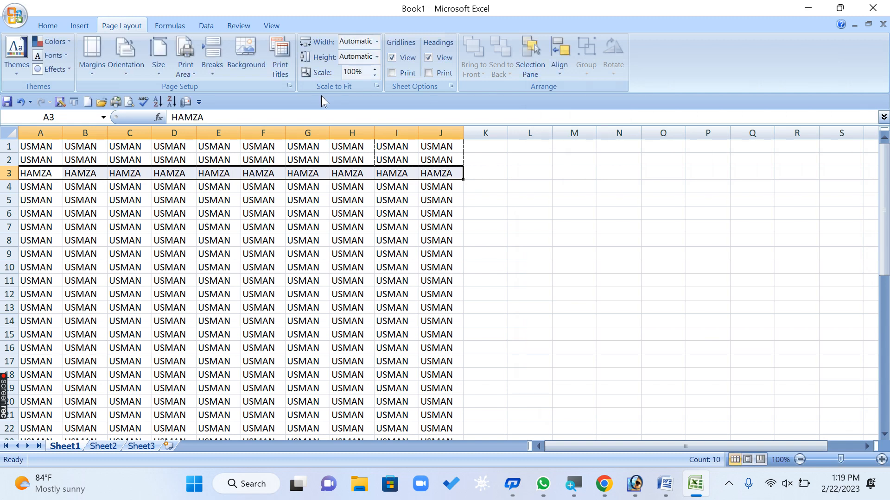
Step: Format cells A3:J3 with a yellow fill and bold red text
click(46, 26)
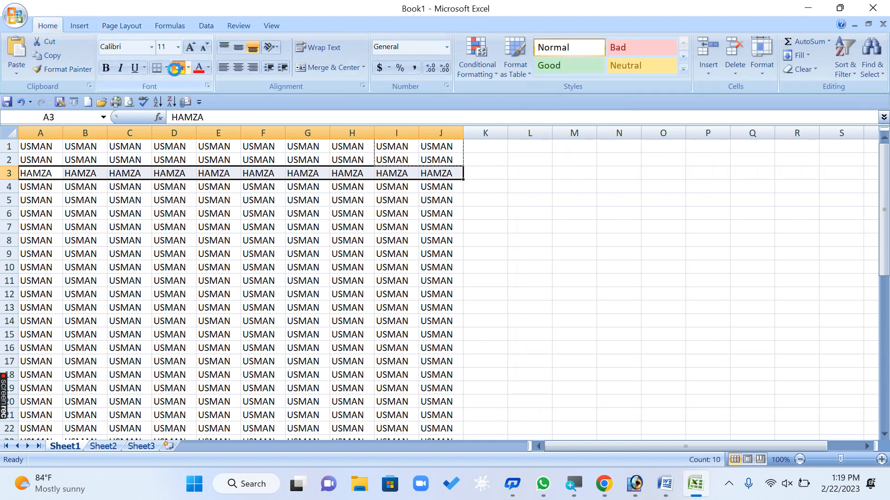
click(175, 70)
click(199, 67)
click(253, 281)
drag(40, 175, 431, 175)
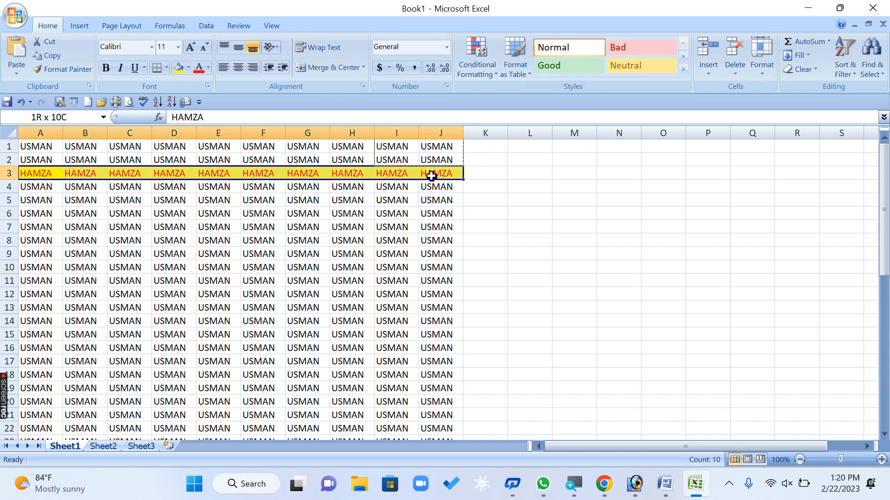
click(106, 69)
click(344, 384)
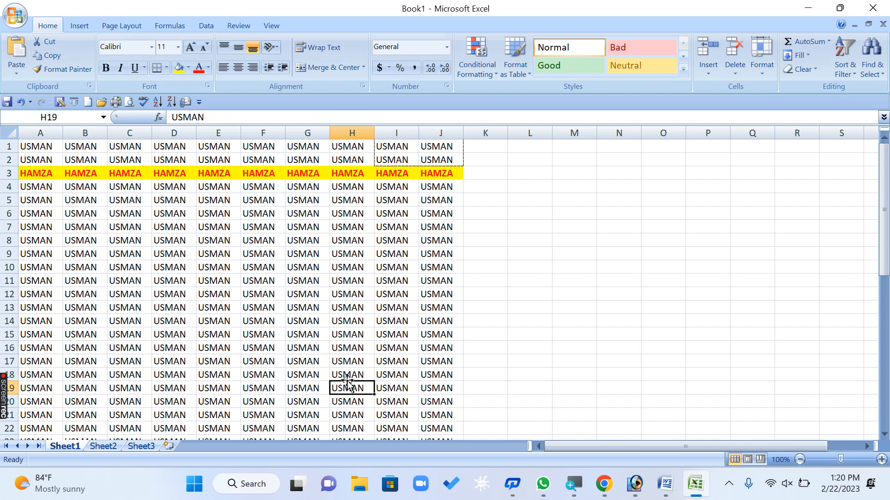
click(324, 270)
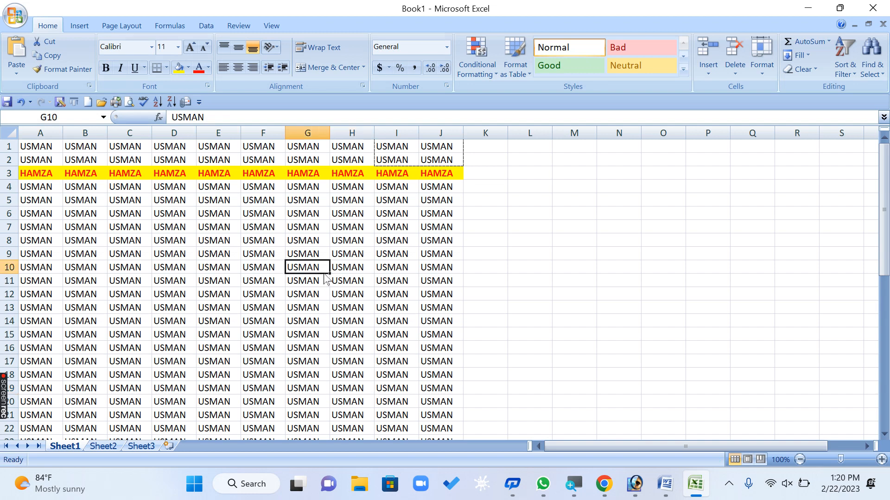
Step: Set row 3 as the row to repeat at top ($3:$3) and clear the I1:J2 print area in the page setup
click(93, 25)
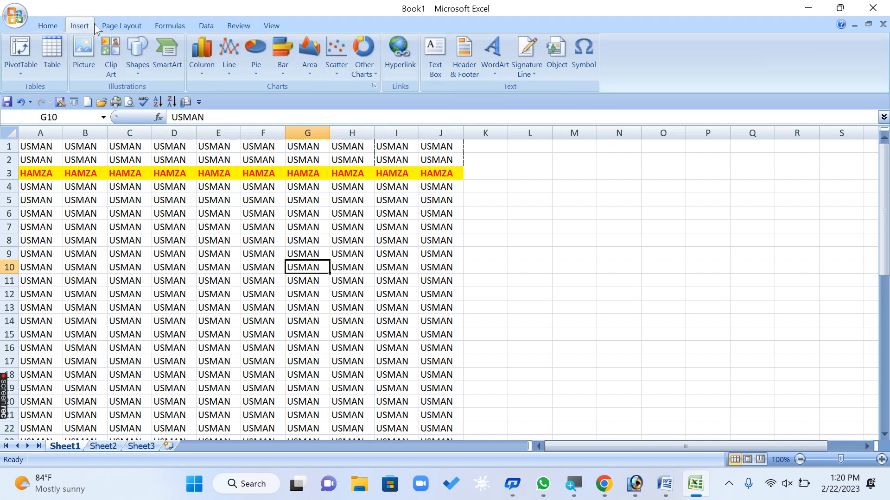
click(104, 26)
click(282, 52)
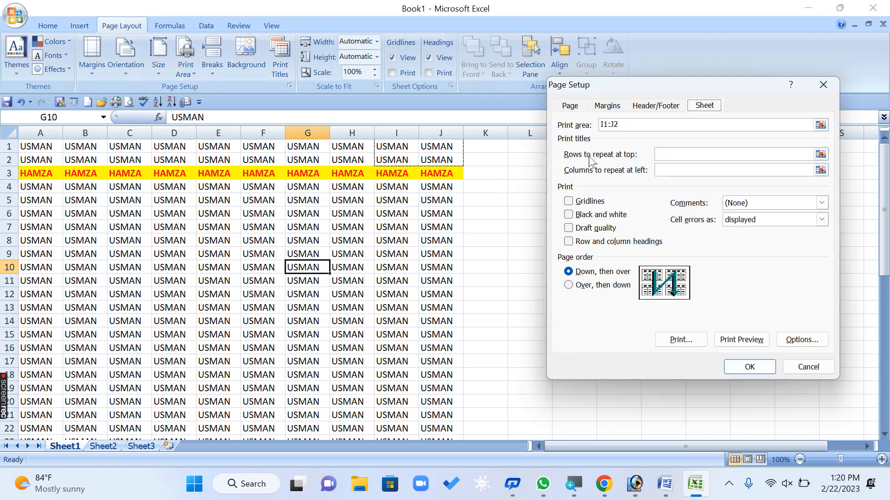
click(685, 156)
click(43, 175)
click(625, 125)
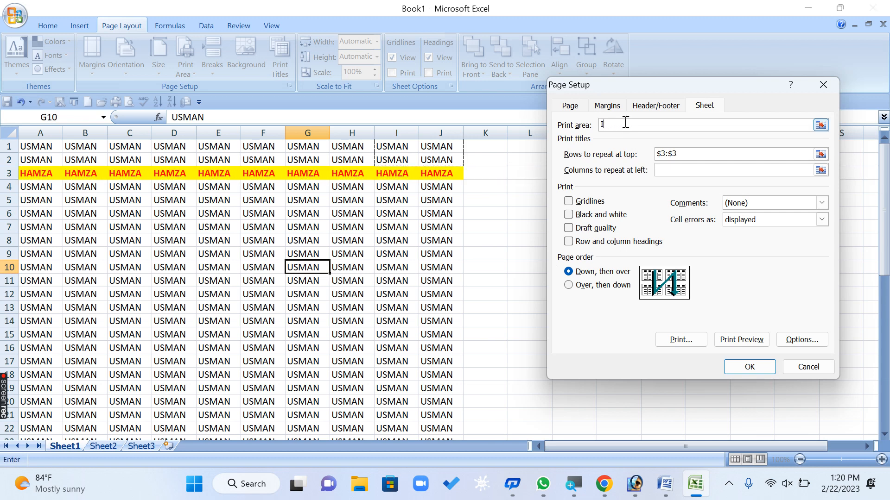
click(750, 367)
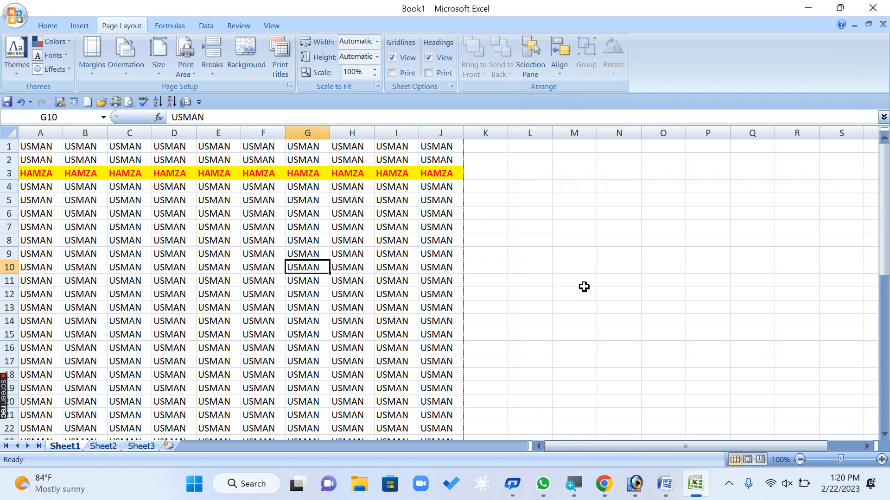
Step: Preview the printout with row 3 set as the repeating title row, and return to the worksheet
key(ctrl+F2)
scroll(454, 175, up, 2)
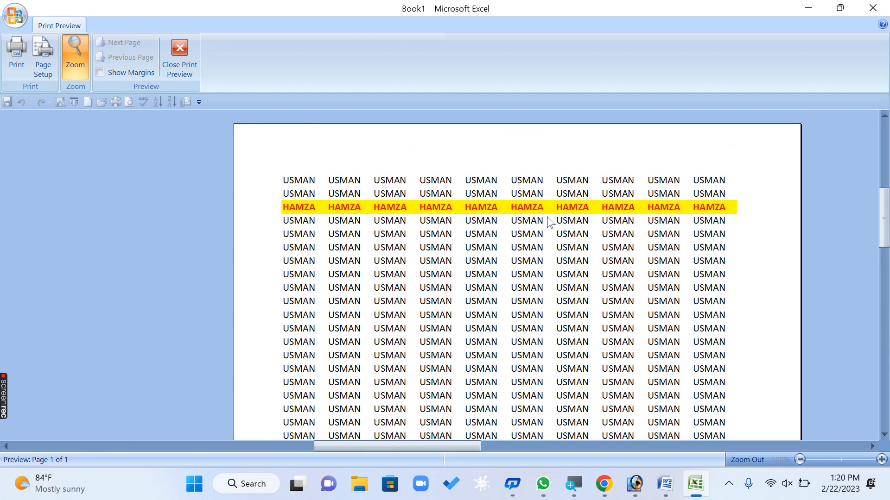
click(189, 60)
Step: Fill the entries of row 47 down through A47:J737 to extend the sample data
scroll(296, 343, down, 13)
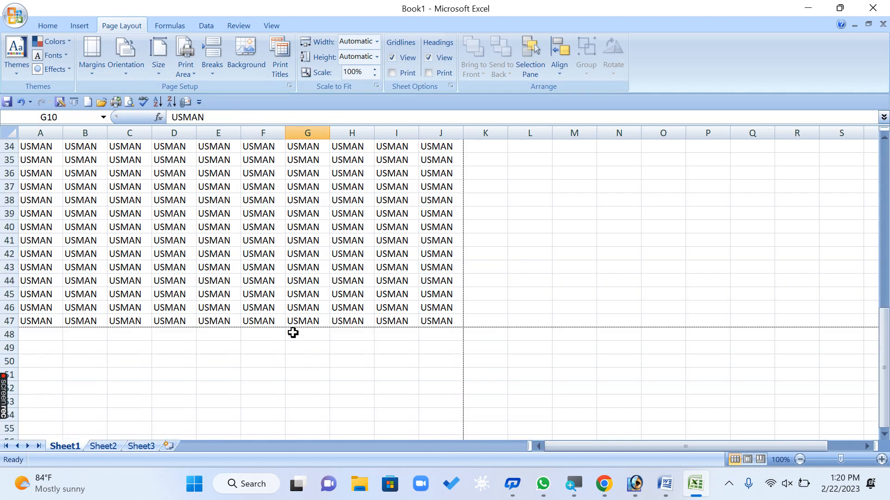
drag(44, 240, 431, 313)
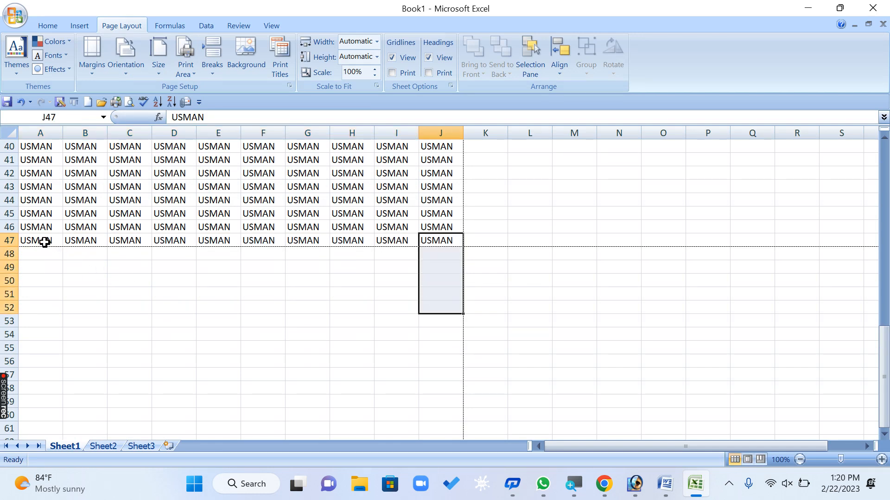
drag(45, 242, 440, 373)
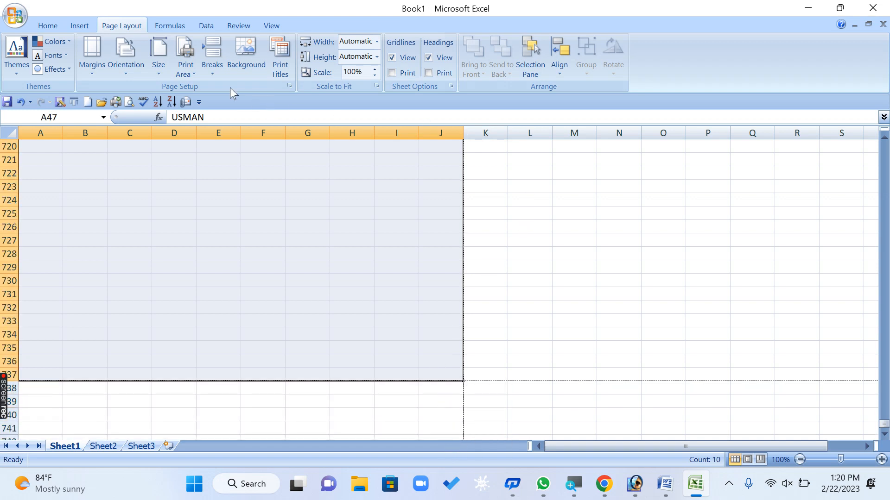
click(49, 25)
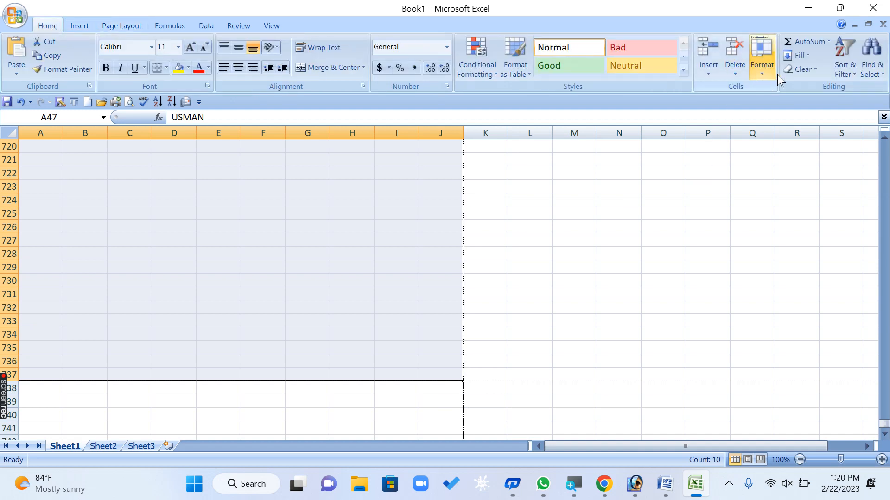
click(803, 56)
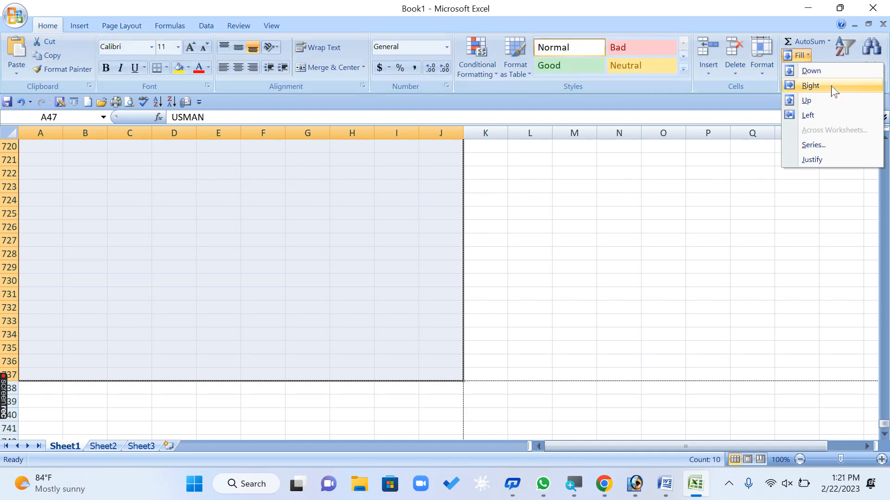
click(832, 72)
Step: Return to cell A1, preview the first two printed pages to check the repeated title row, and close the preview
scroll(358, 218, up, 8)
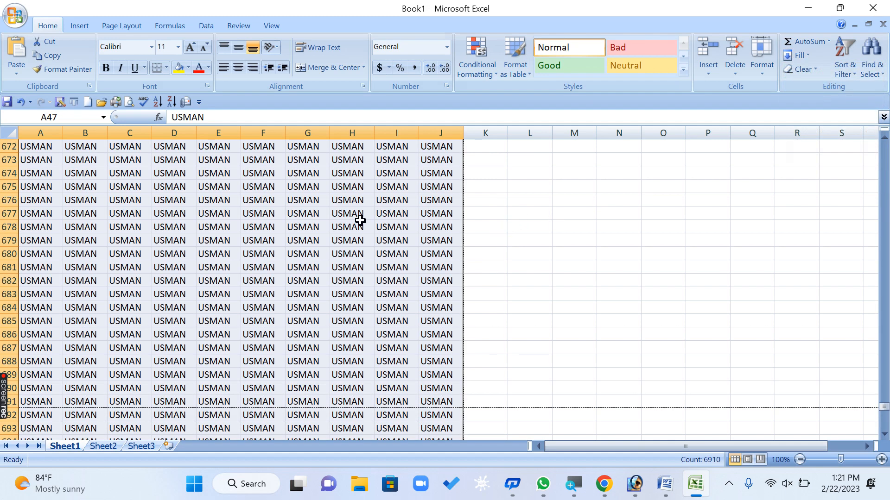
click(254, 217)
key(ctrl+Up)
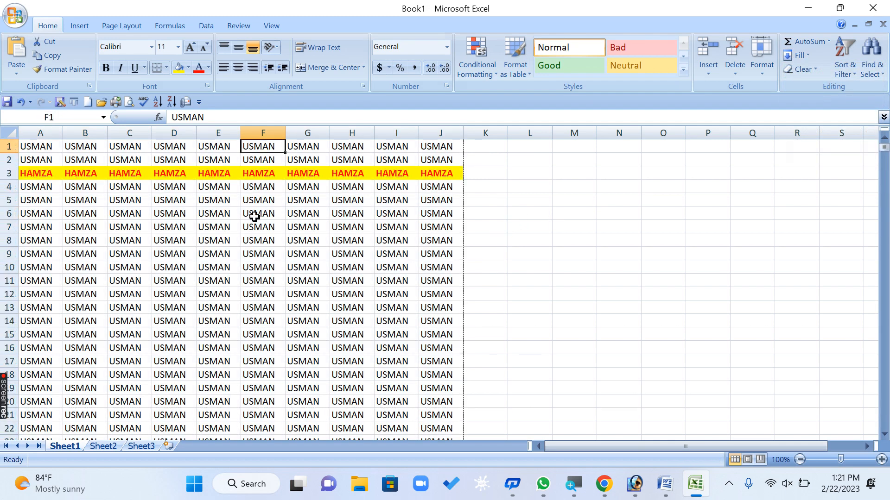
key(ctrl+Left)
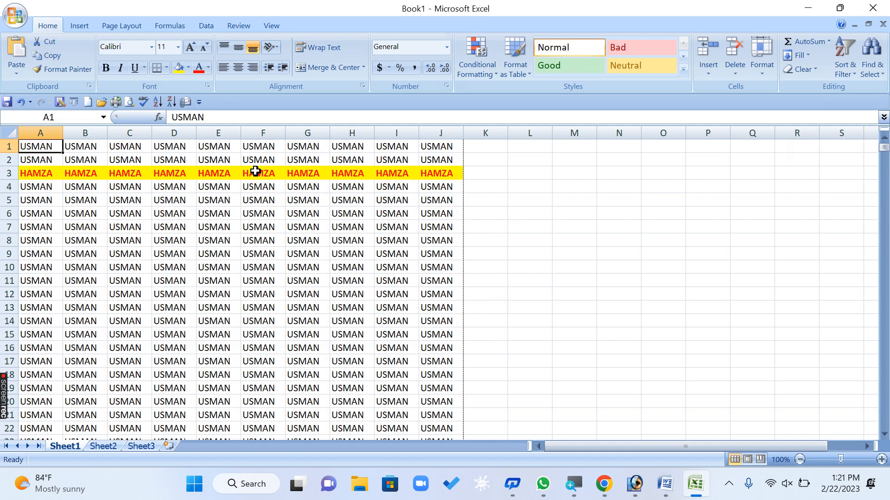
click(119, 26)
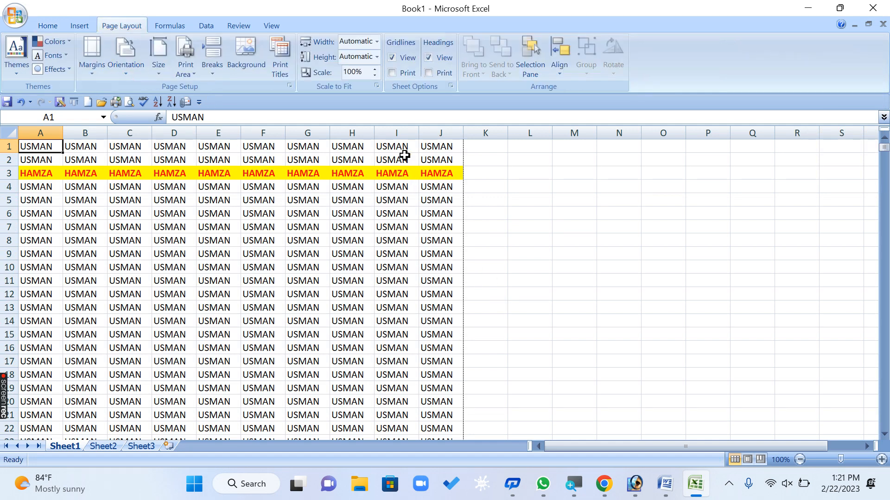
key(ctrl+F2)
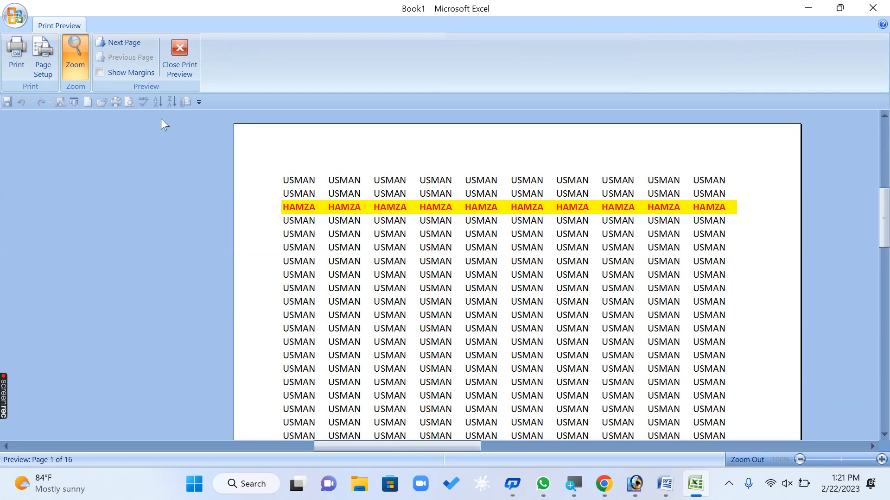
click(114, 41)
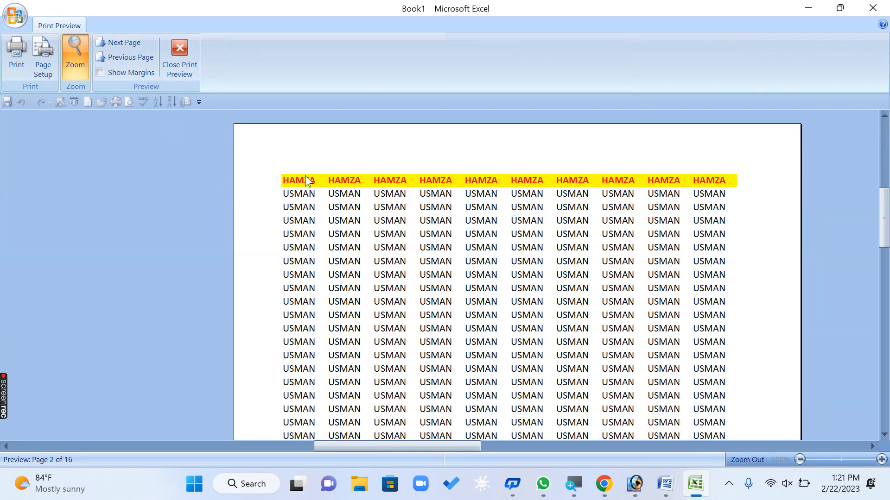
click(181, 59)
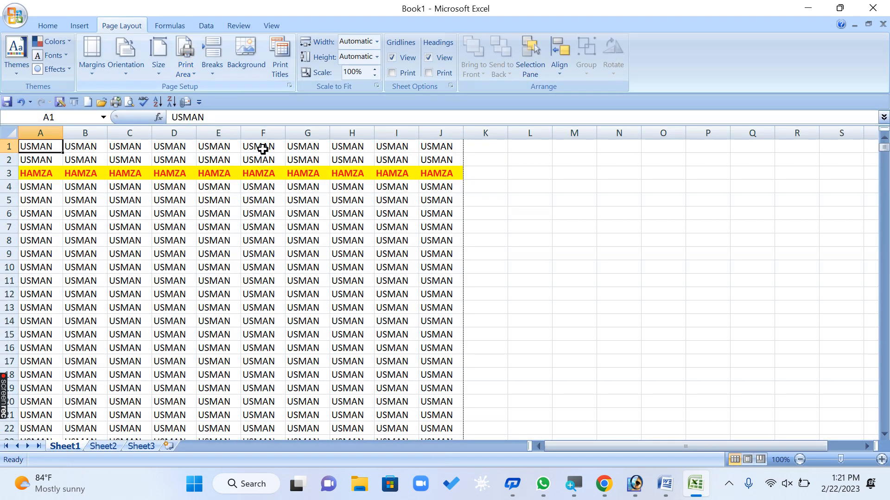
Step: Check the repeating title row in the page setup, preview the first four printed pages, and close the preview
click(279, 60)
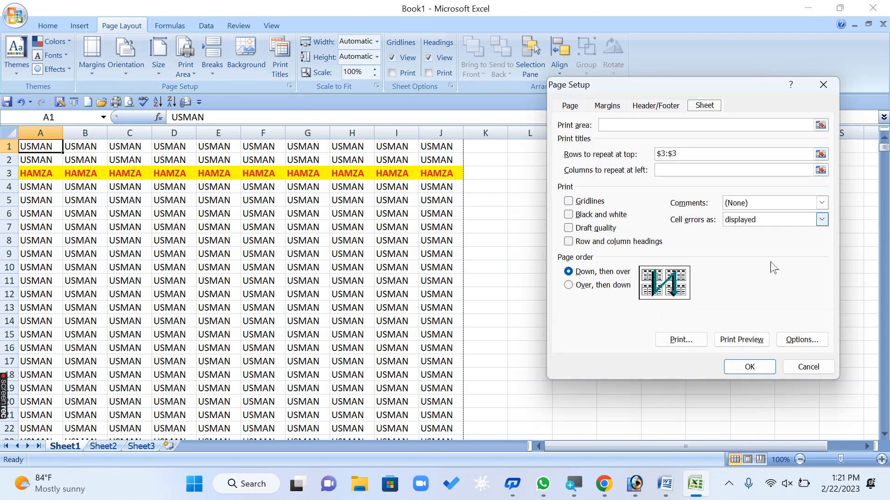
click(795, 371)
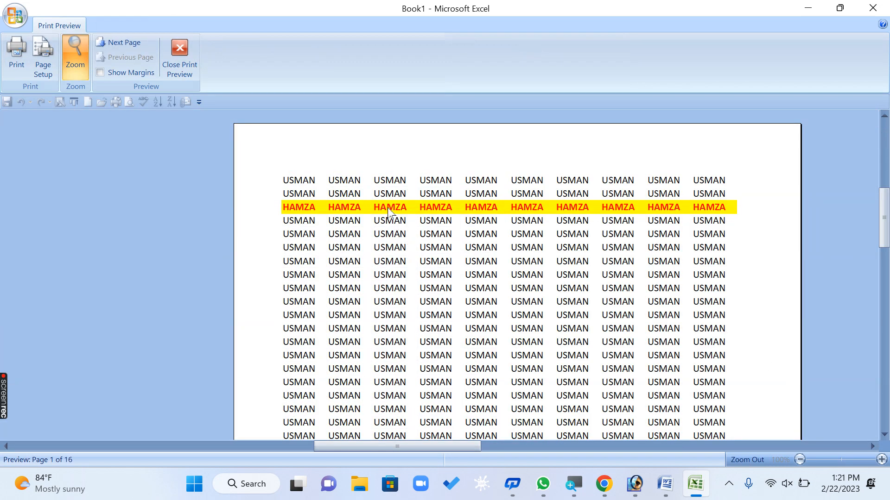
click(130, 44)
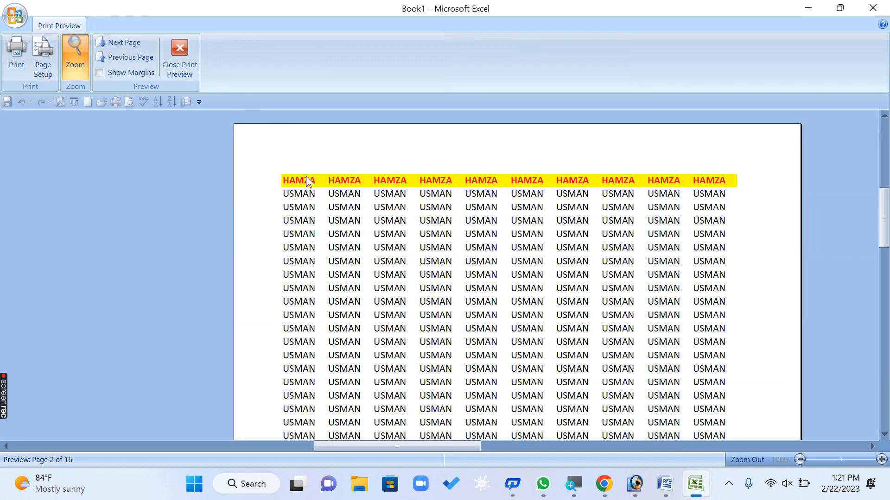
click(133, 43)
click(122, 42)
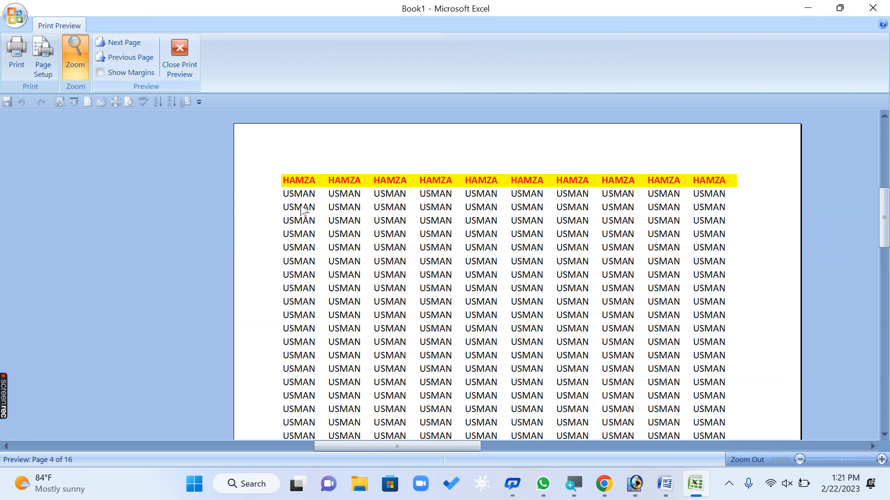
click(190, 48)
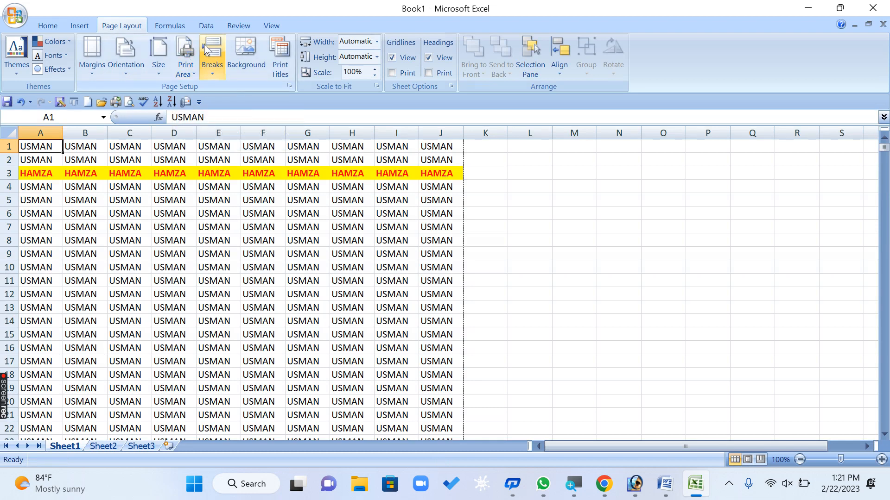
Step: Clear the rows to repeat at top in the page setup and apply the change
click(281, 58)
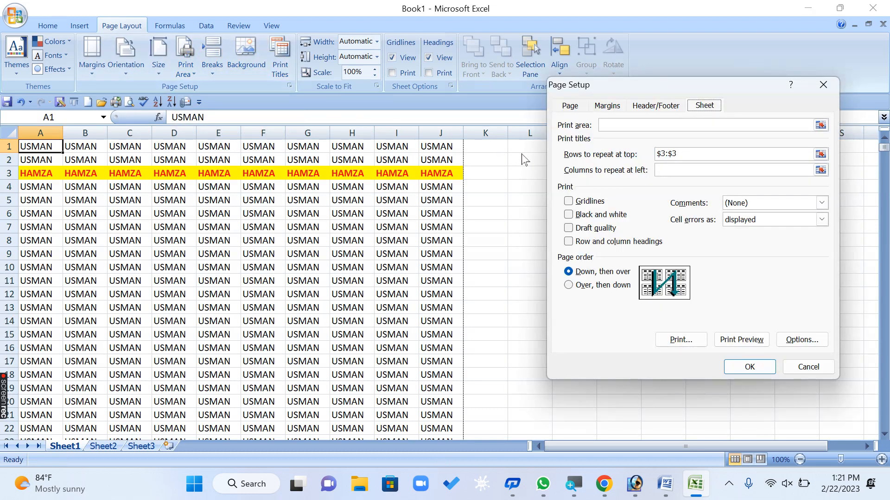
click(690, 154)
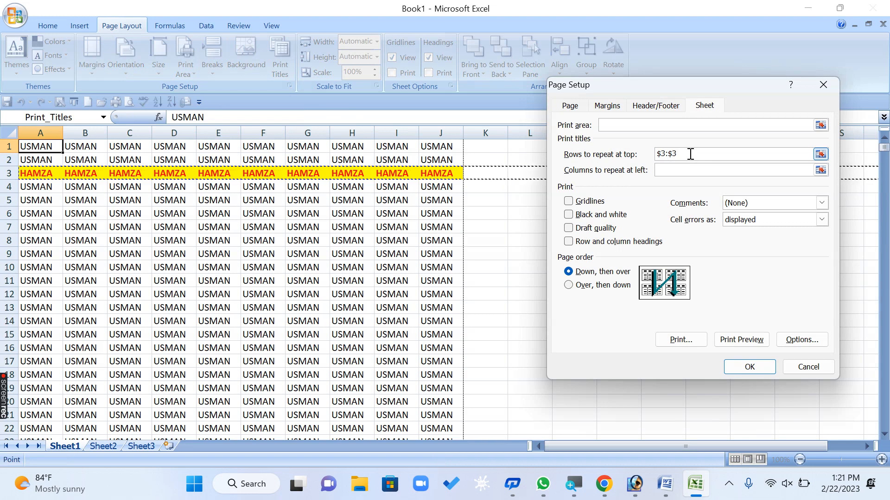
key(BackSpace)
key(BackSpace)
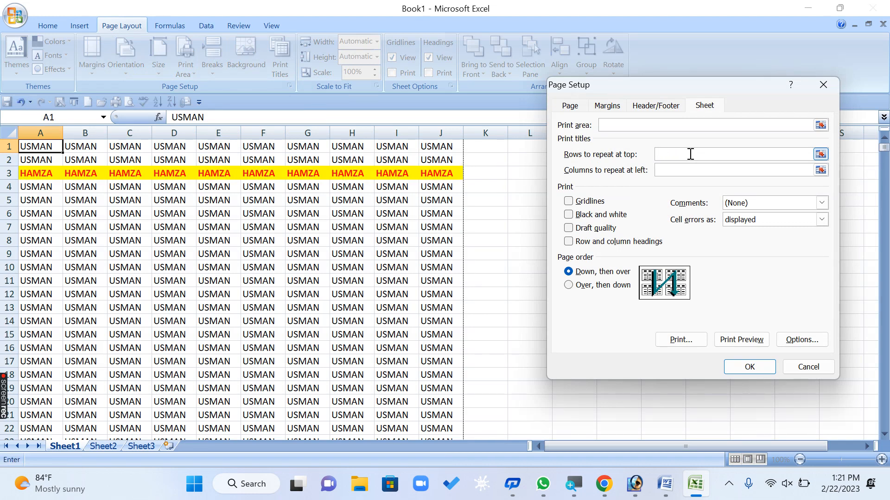
click(751, 366)
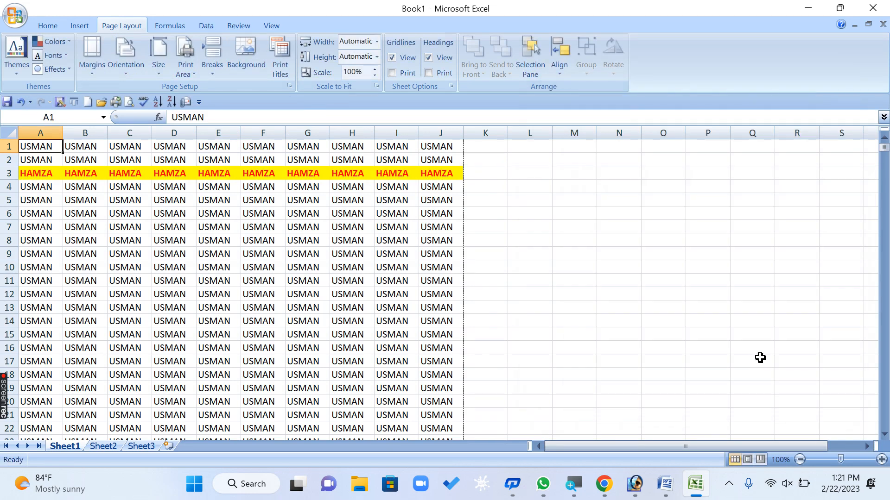
Step: Preview the first pages of the printout without a repeating title row, and return to the worksheet
key(ctrl+F2)
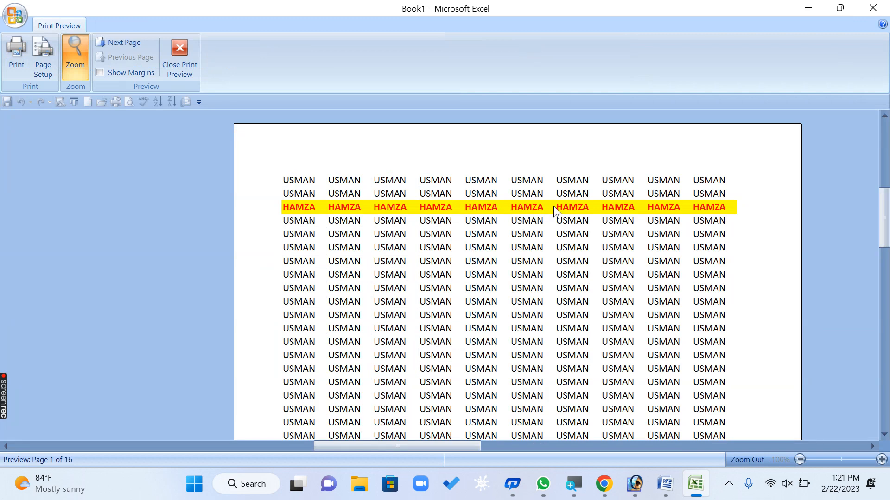
click(113, 44)
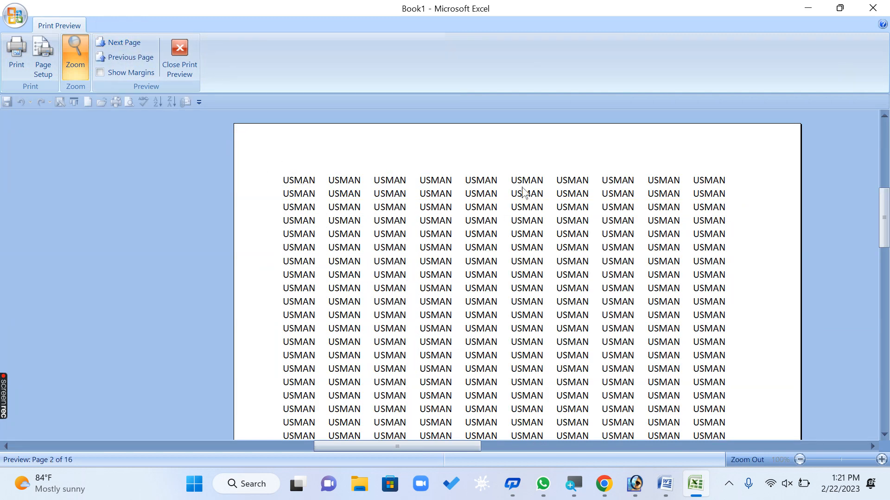
click(130, 44)
click(190, 53)
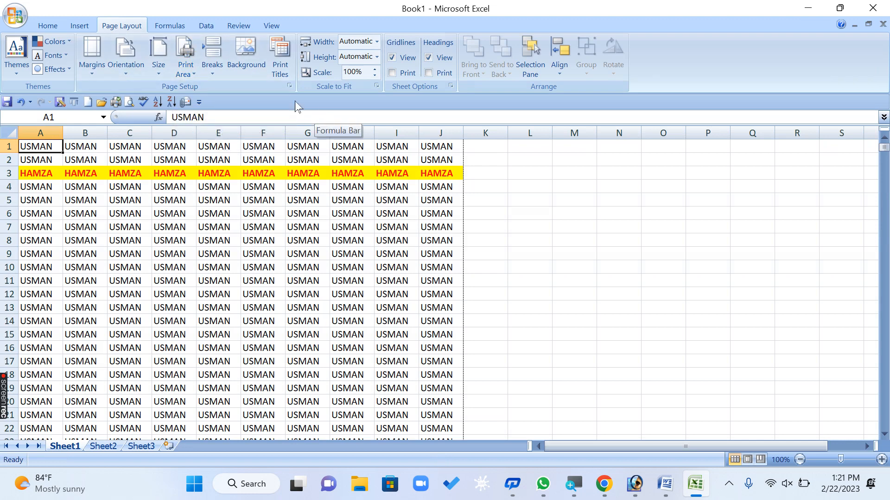
Step: Set row 3 ($3:$3) again as the row to repeat at top in the page setup
click(280, 58)
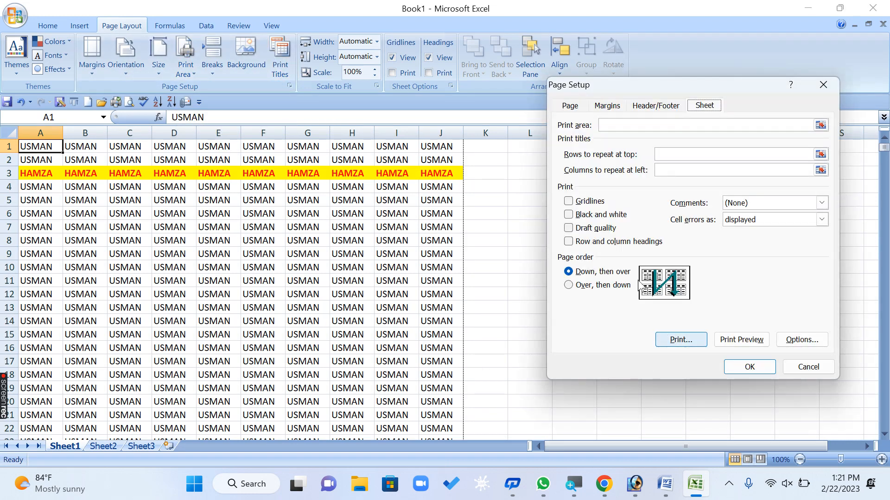
click(670, 153)
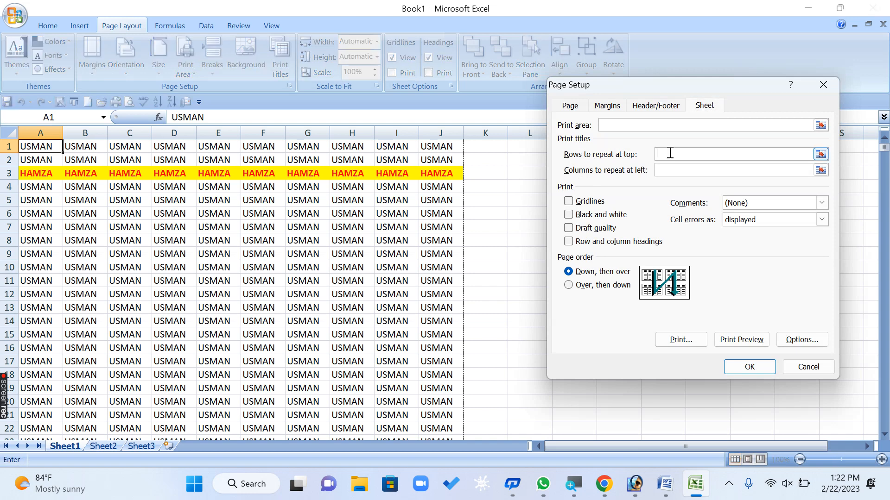
click(9, 174)
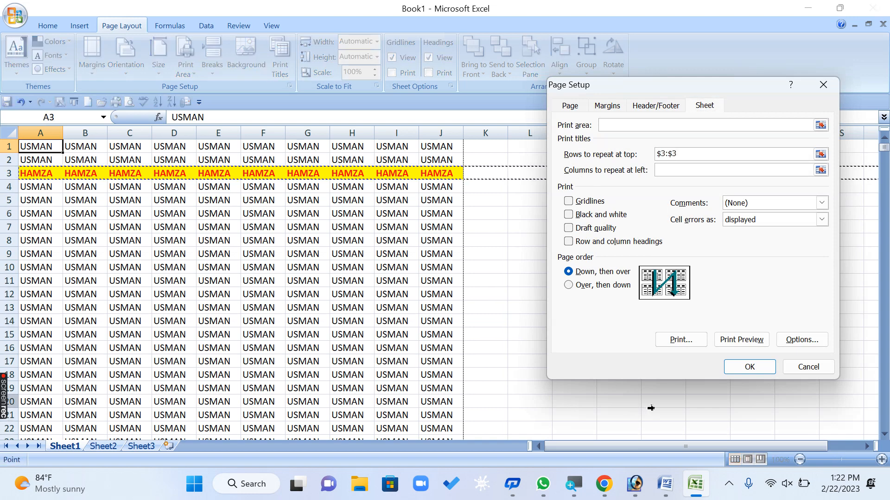
click(749, 367)
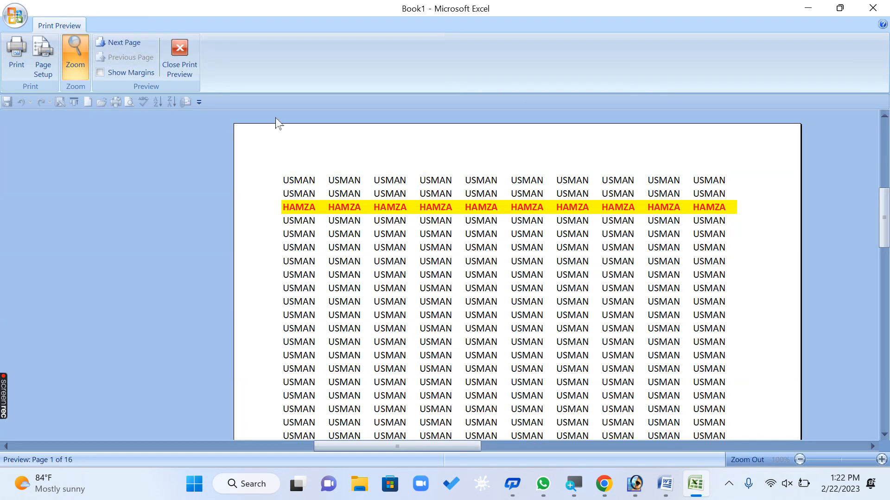
Step: Page through the print preview to check row 3 at the top of each page, and close the preview
click(122, 43)
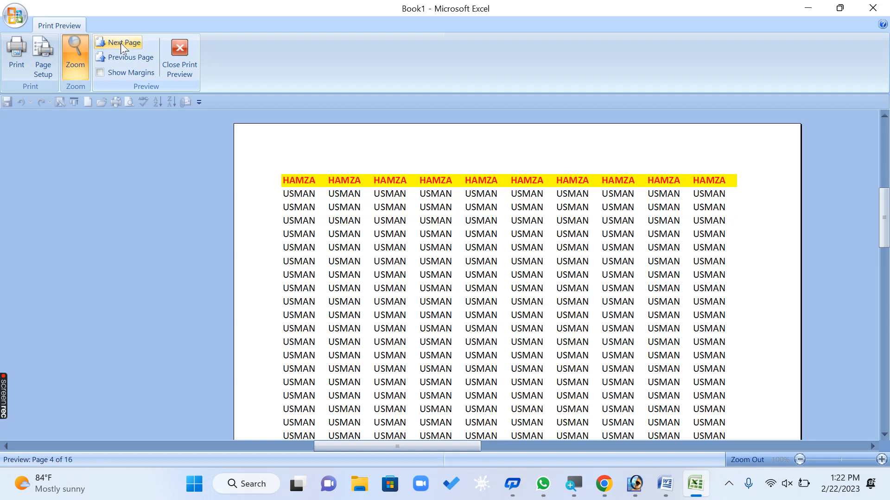
key(XF86AudioMute)
click(124, 44)
click(179, 60)
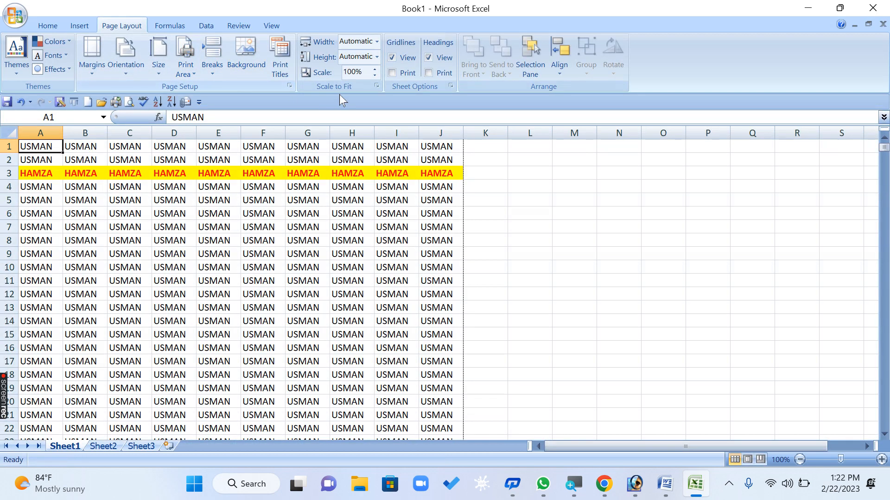
Step: Remove the $3:$3 title row from the page setup and confirm the settings
click(280, 58)
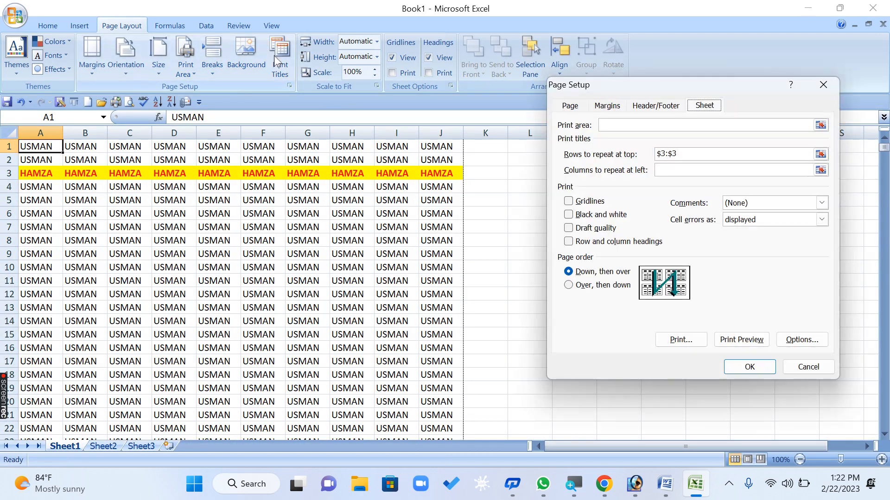
click(693, 153)
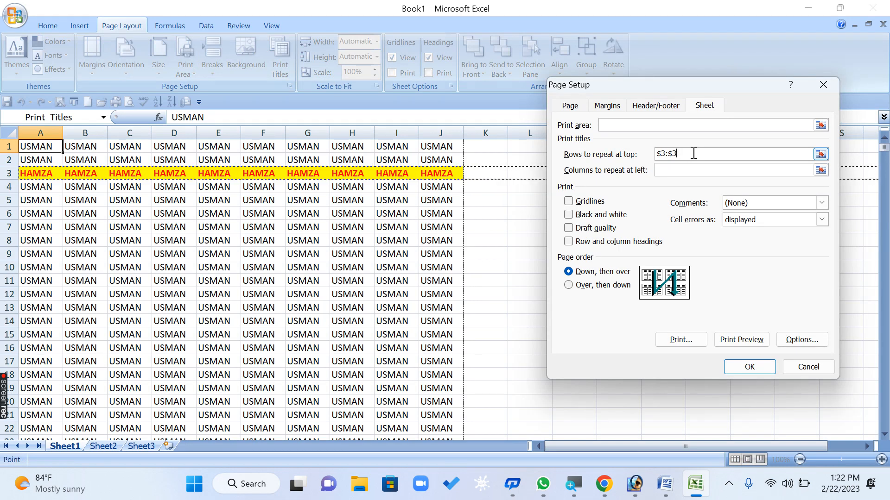
key(BackSpace)
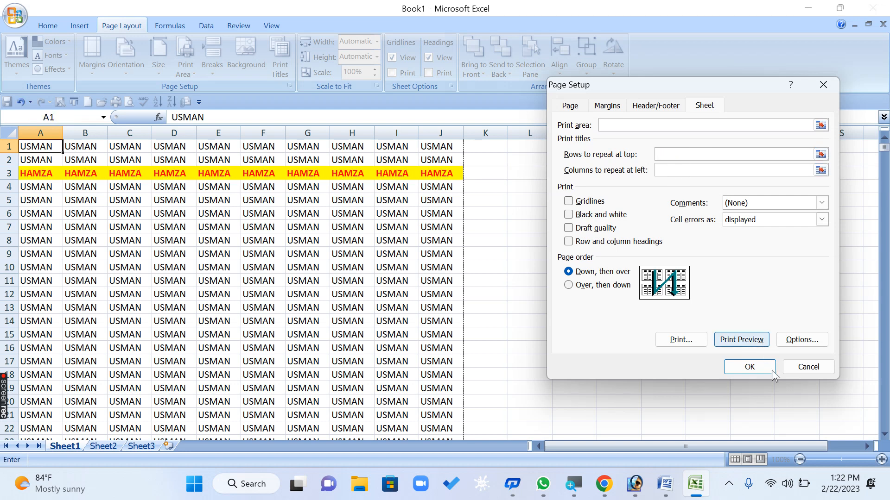
click(750, 367)
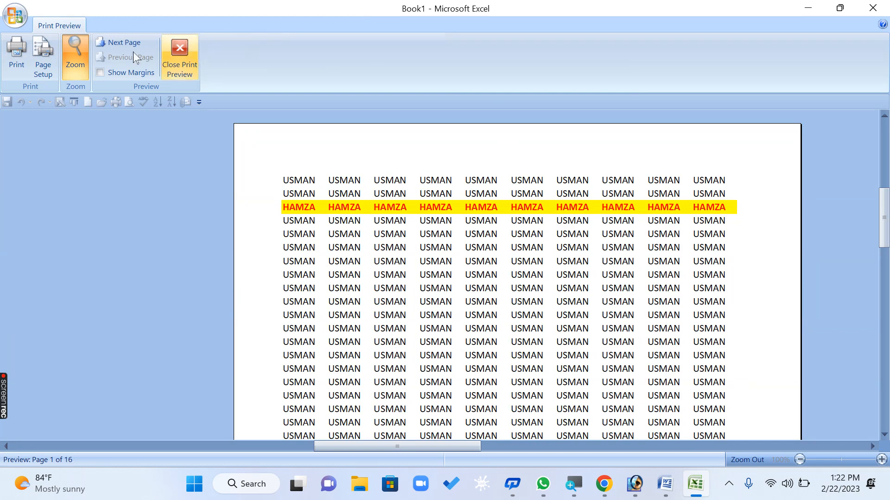
Step: Page through the print preview to compare the pages with the title row removed, and close the preview
click(127, 39)
click(126, 39)
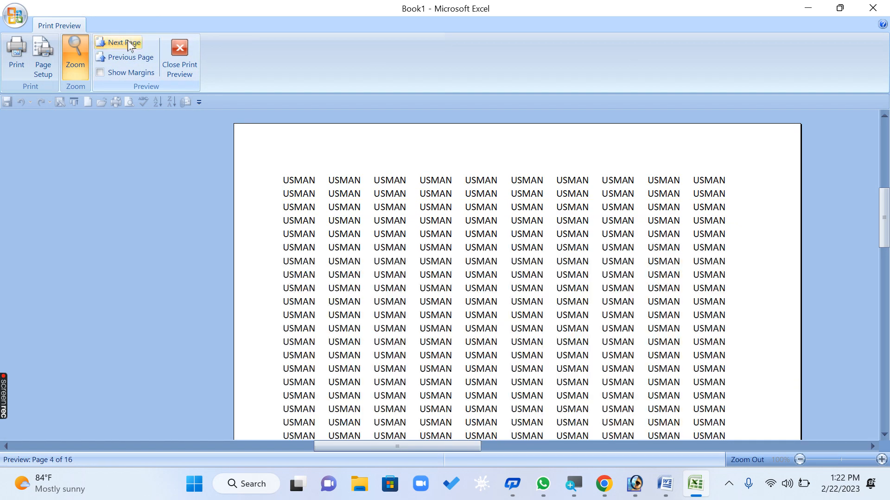
click(127, 41)
click(127, 41)
click(192, 61)
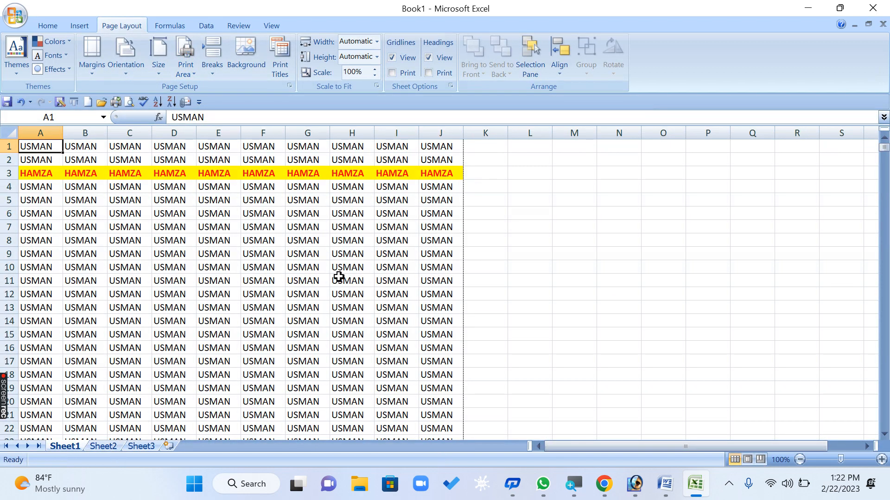
Step: Fill the entries of J1:J47 right through column BR and return to column A
scroll(398, 241, down, 16)
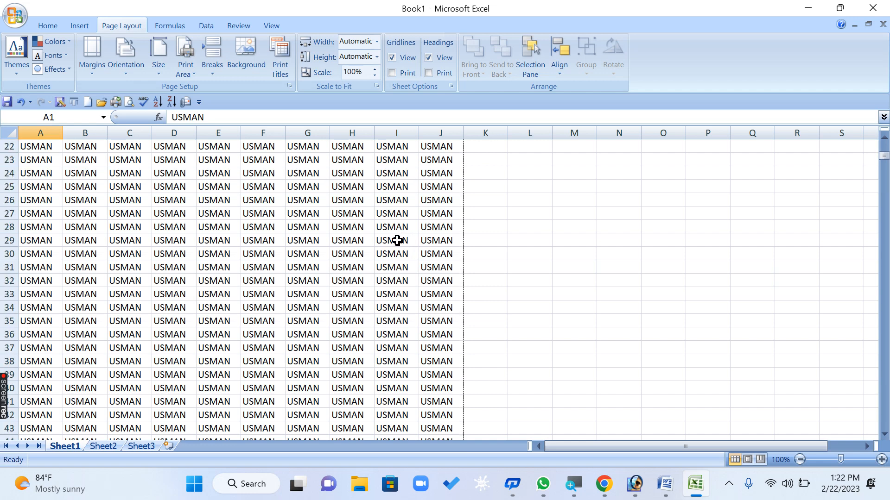
scroll(397, 241, up, 2)
drag(456, 206, 887, 8)
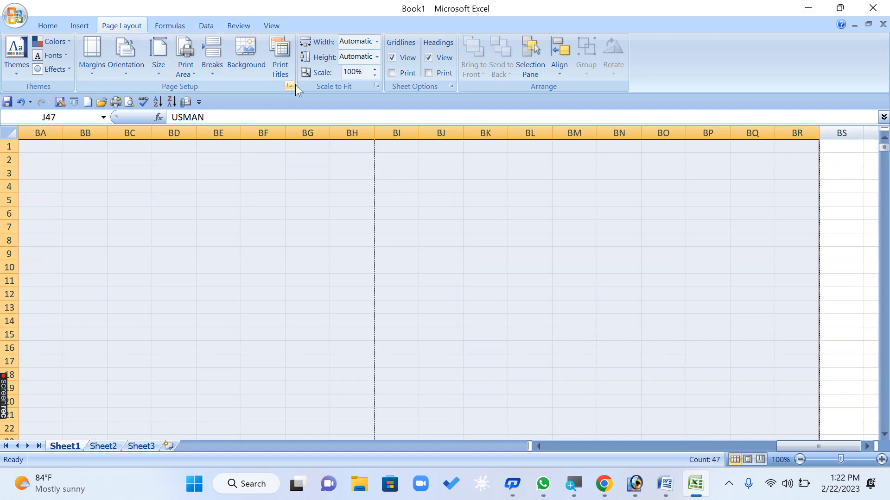
click(48, 25)
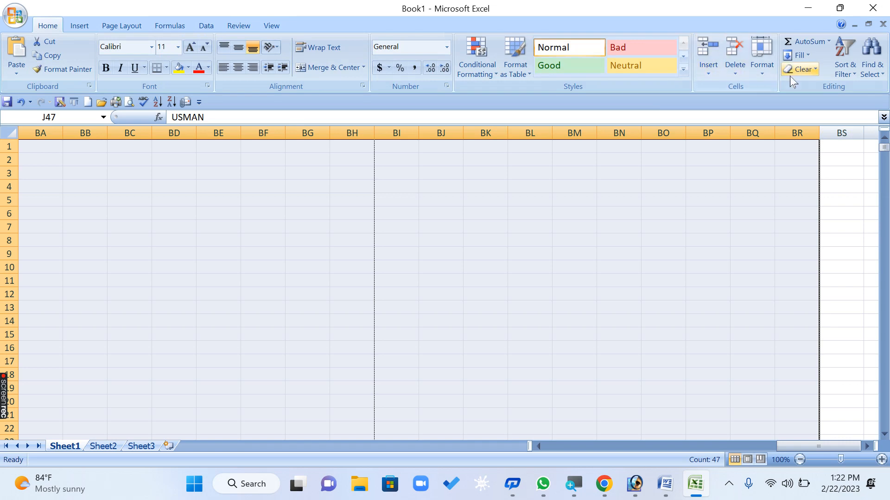
click(804, 57)
click(799, 89)
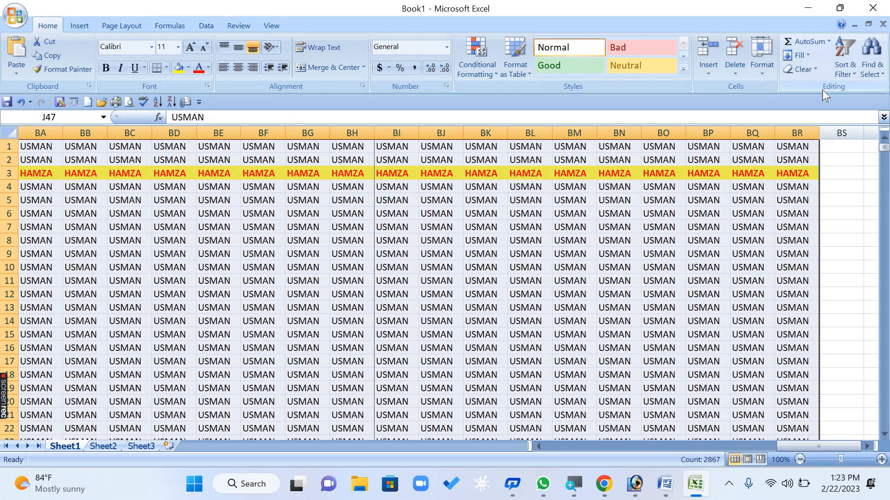
click(648, 229)
key(Home)
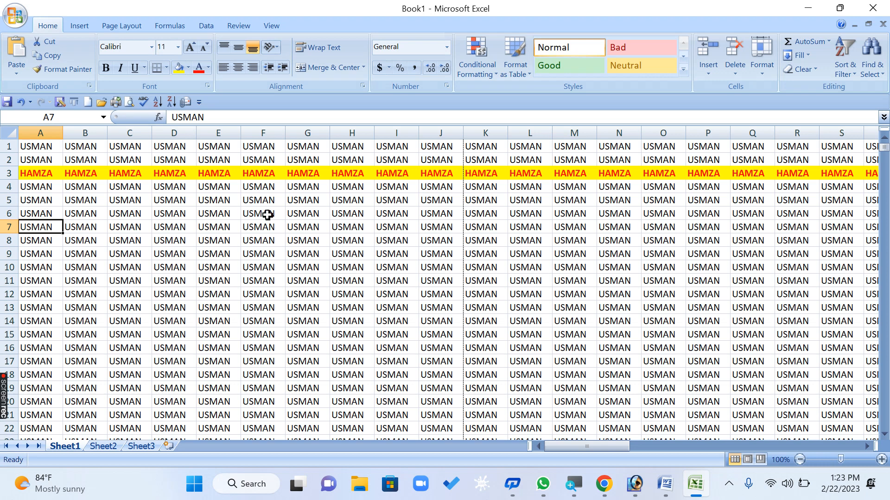
Step: Format B1:B47 with a yellow fill and bold red text, and deselect the range
mouse_move(78, 150)
mouse_down()
mouse_move(96, 254)
mouse_move(91, 497)
mouse_move(116, 169)
mouse_move(79, 145)
mouse_up()
scroll(99, 179, up, 15)
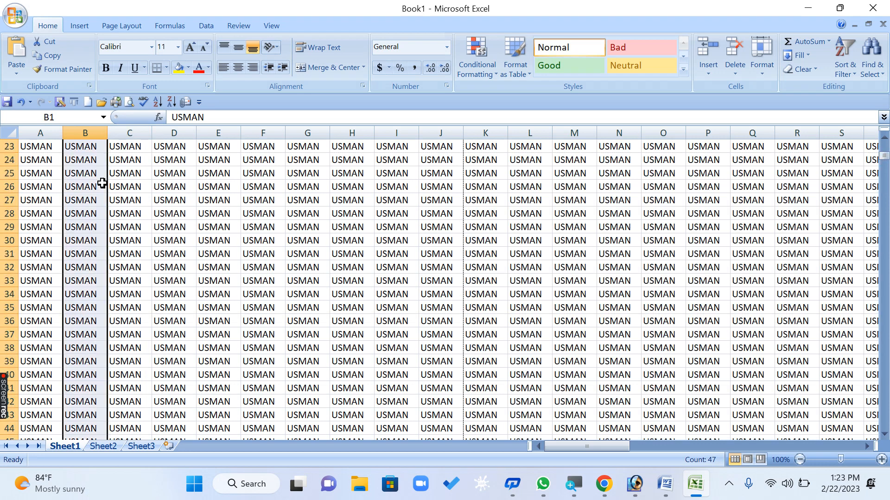
click(179, 68)
click(199, 68)
click(218, 295)
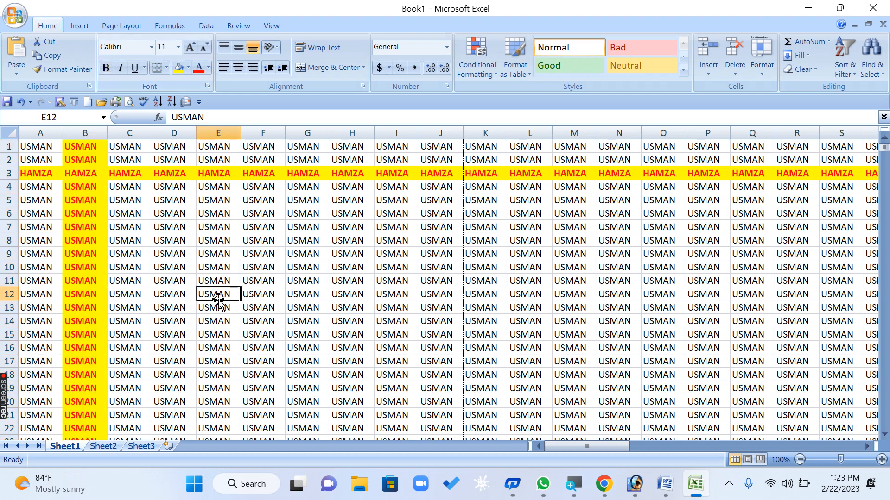
click(263, 291)
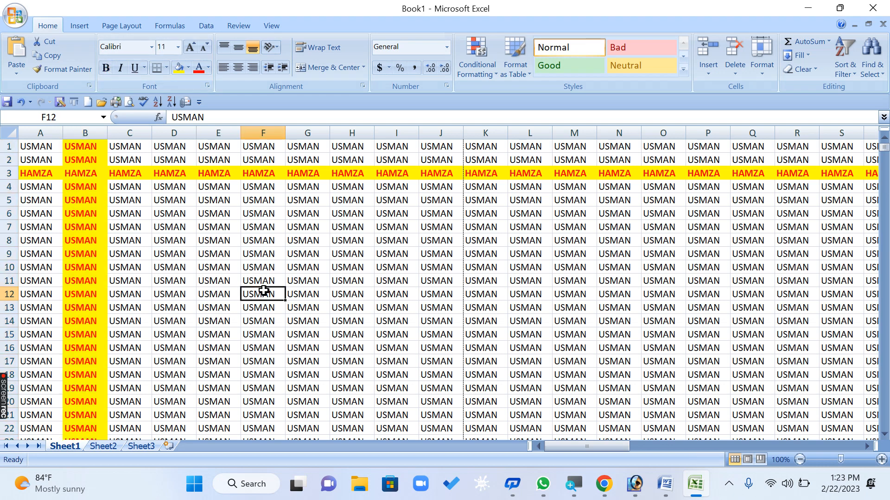
Step: Preview the first printed page as a whole page to check the highlighted column, and close the preview
key(ctrl+F2)
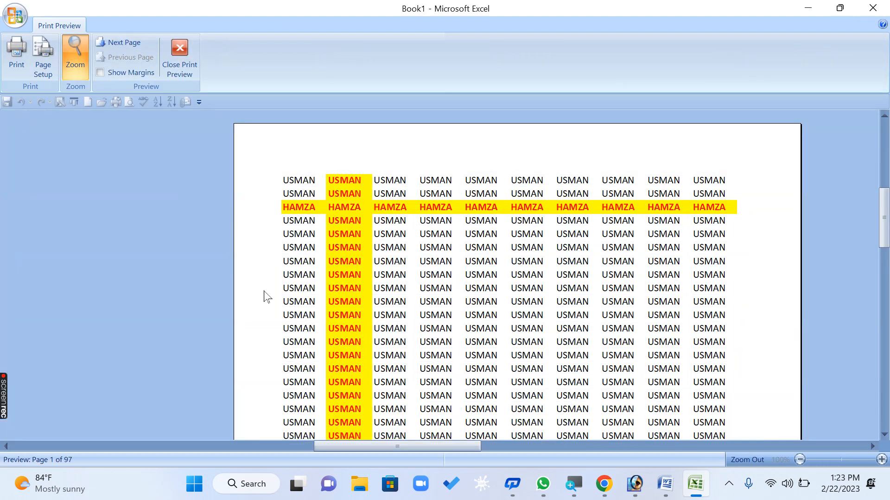
click(366, 258)
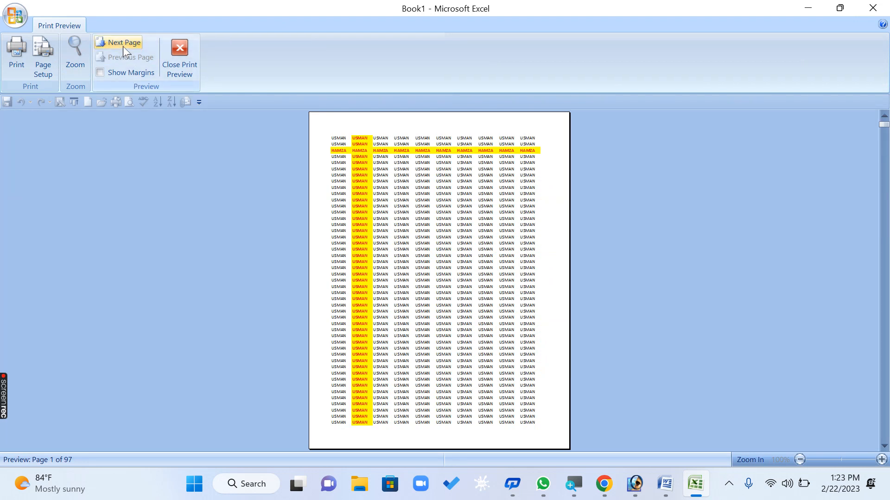
click(179, 58)
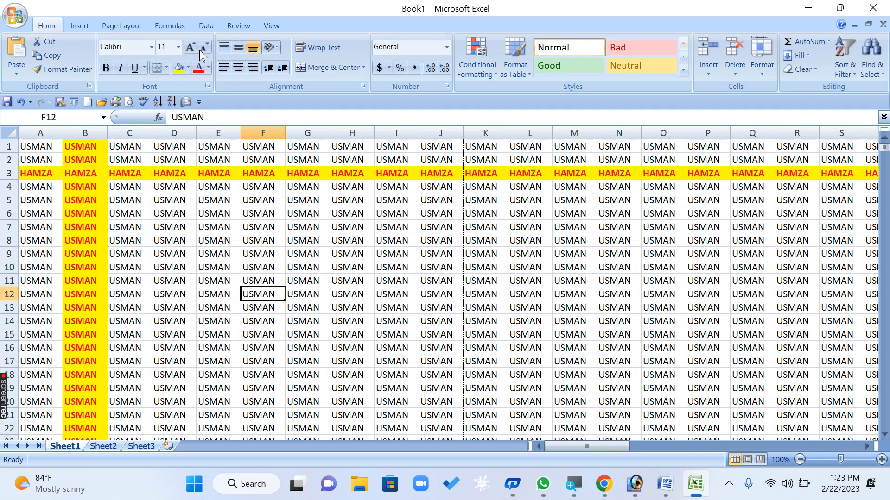
Step: Set the sheet's page order to "Over, then down" in the page setup
click(124, 26)
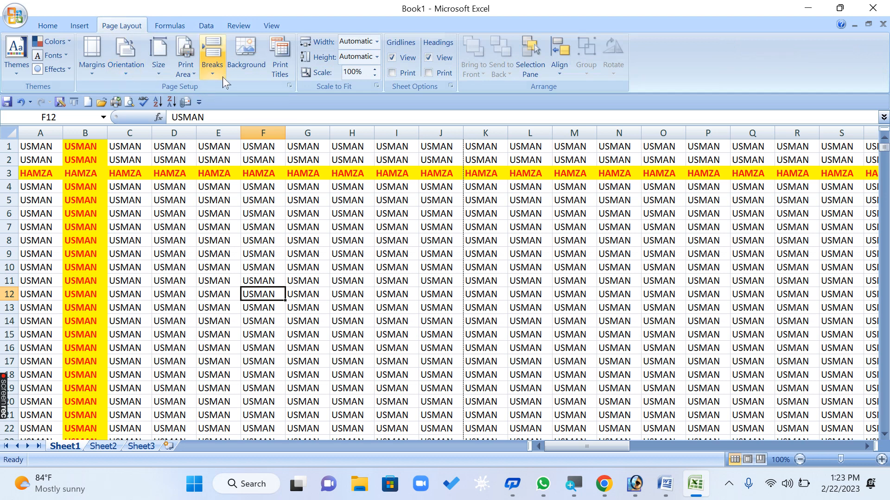
click(284, 68)
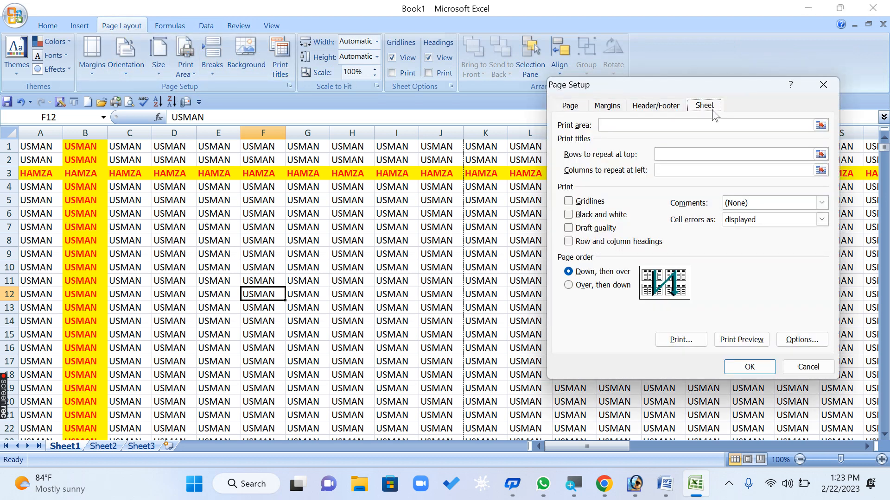
click(583, 289)
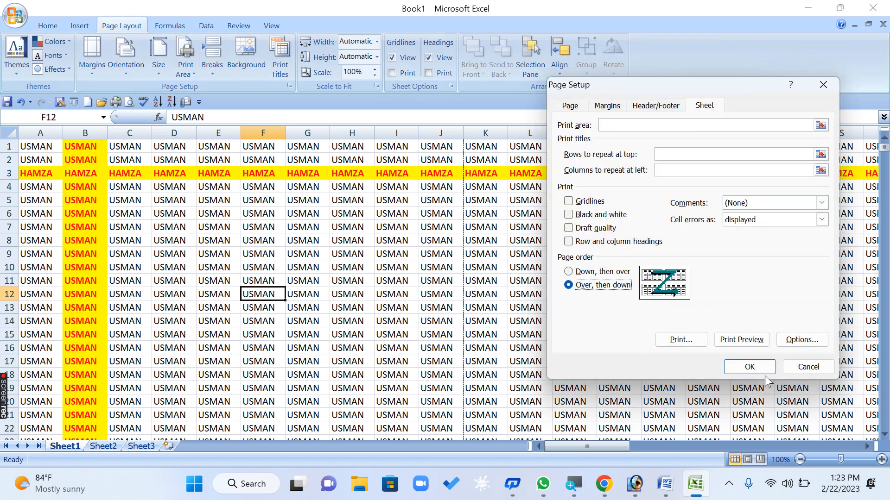
click(749, 367)
Step: Page through the print preview to check the new page order, view the page setup's sheet options there, and close the preview
key(ctrl+F2)
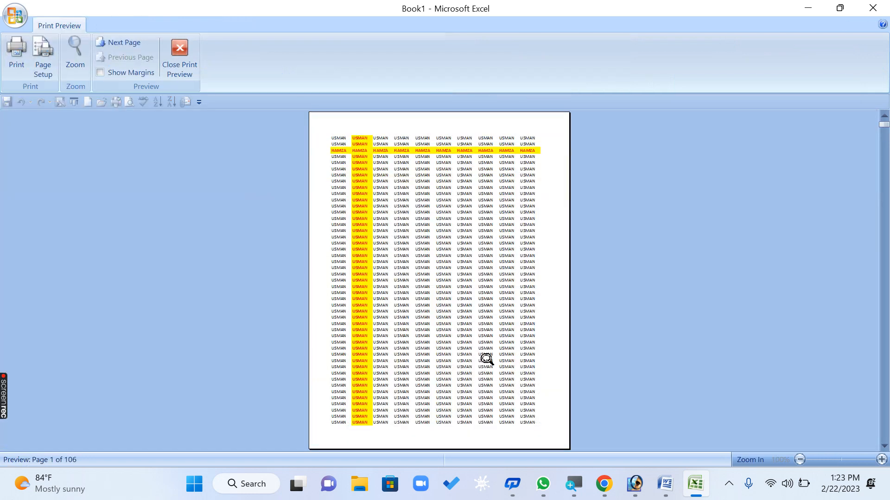
click(108, 45)
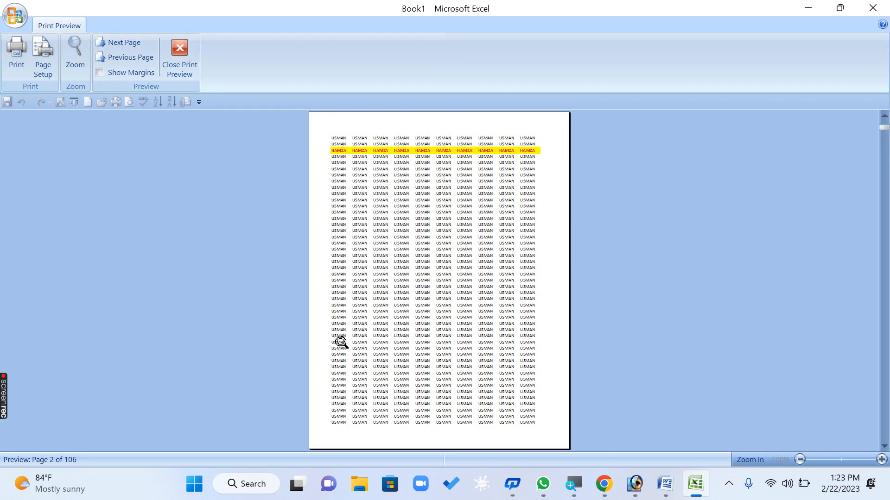
click(107, 45)
click(106, 43)
click(41, 55)
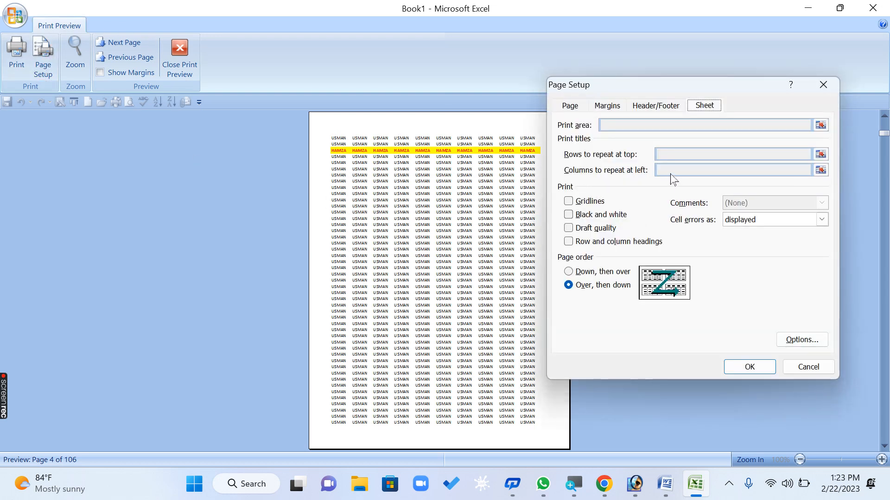
key(Escape)
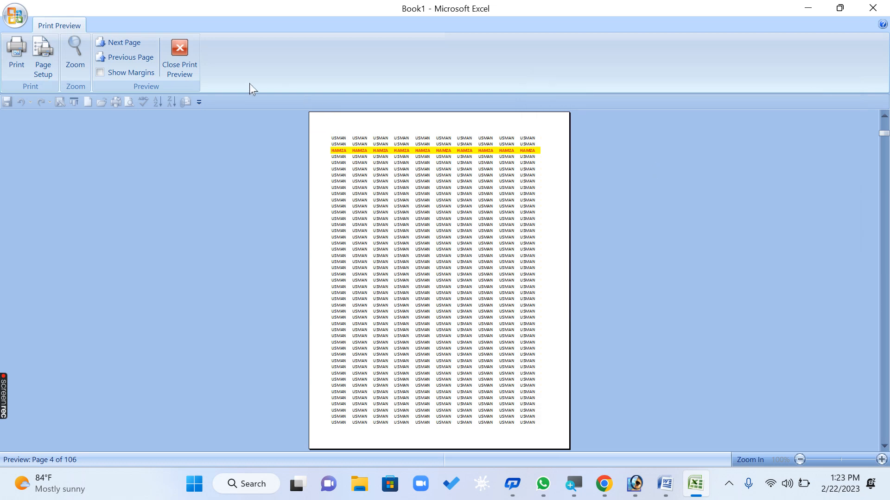
click(180, 60)
click(258, 213)
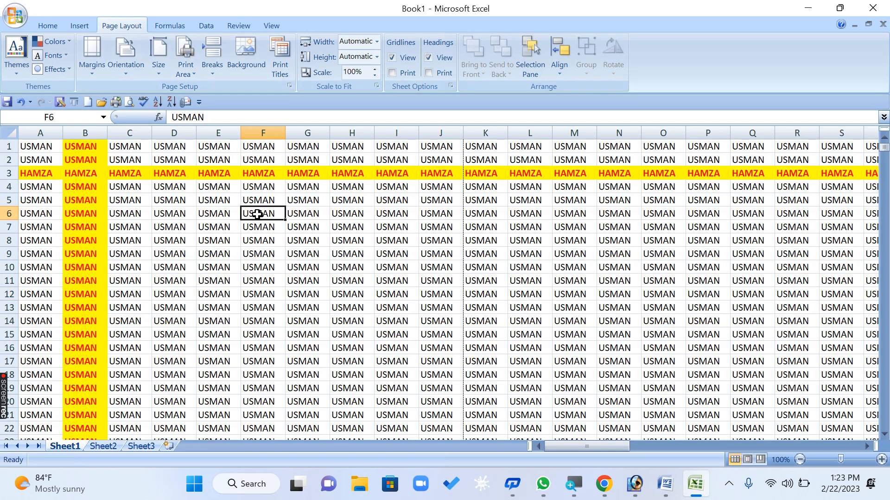
Step: Set column B ($B:$B) as the column to repeat at the left of every printed page
click(281, 57)
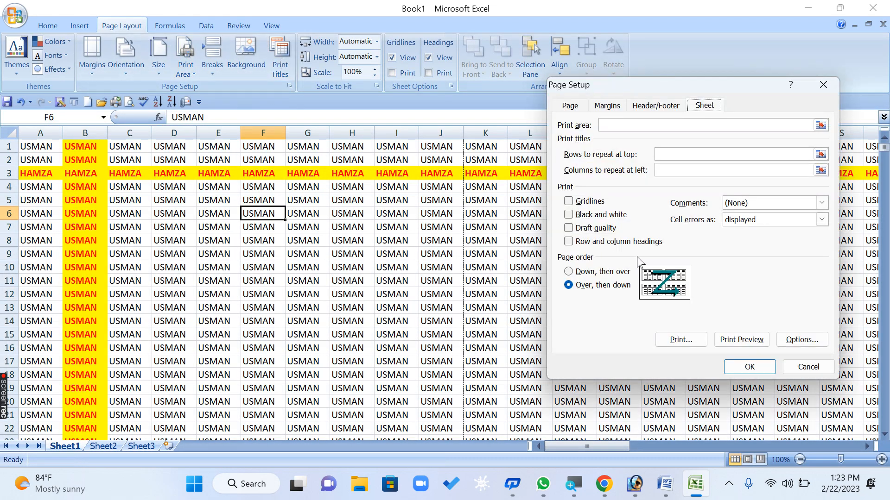
click(672, 171)
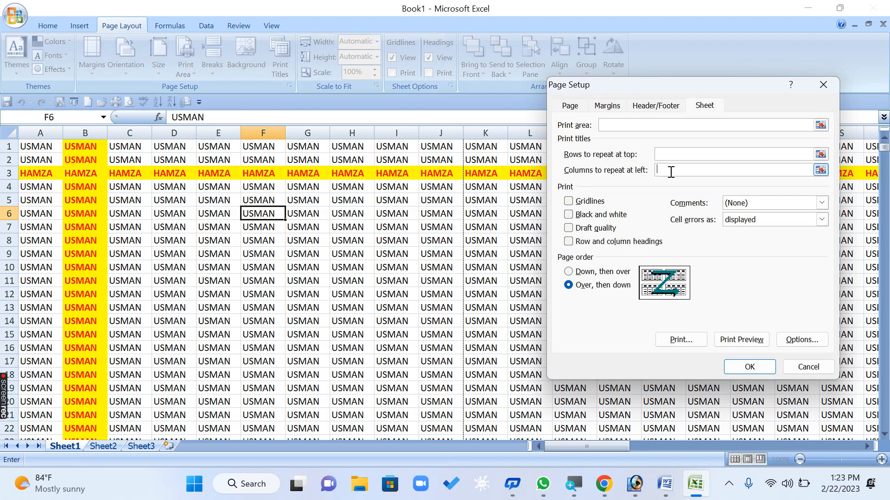
click(84, 151)
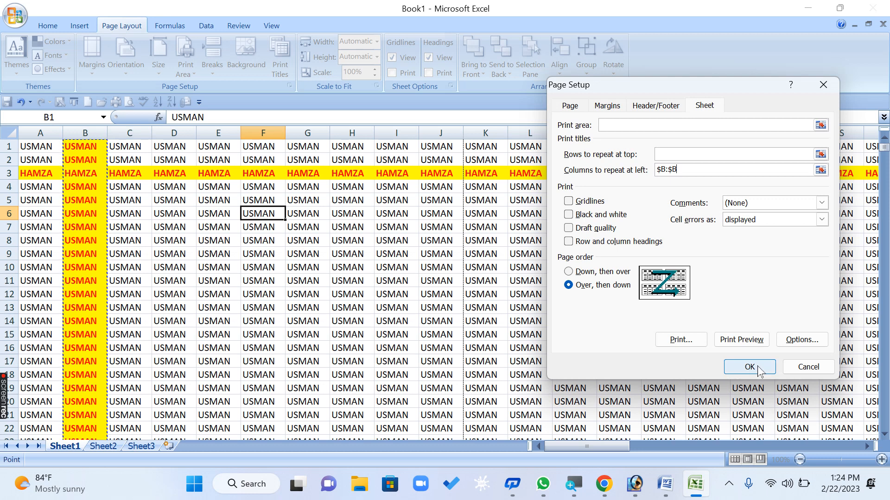
click(757, 368)
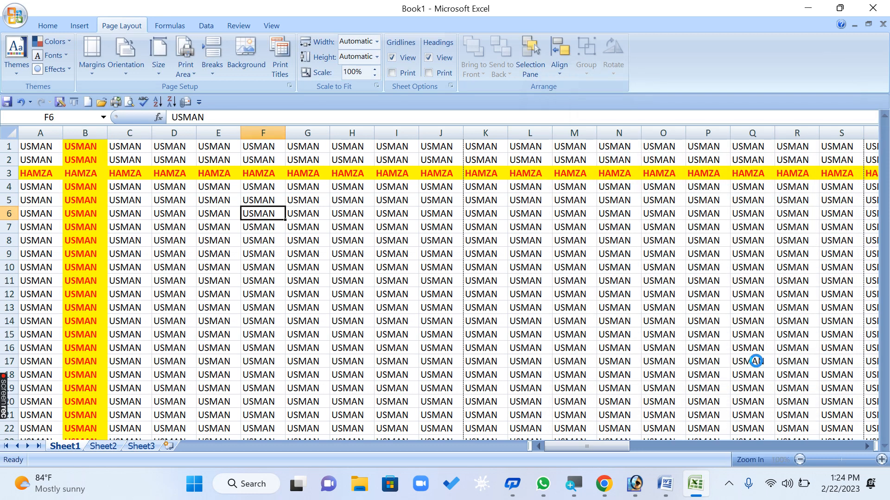
Step: Page through the print preview to check column B on the first four pages, and close the preview
key(ctrl+F2)
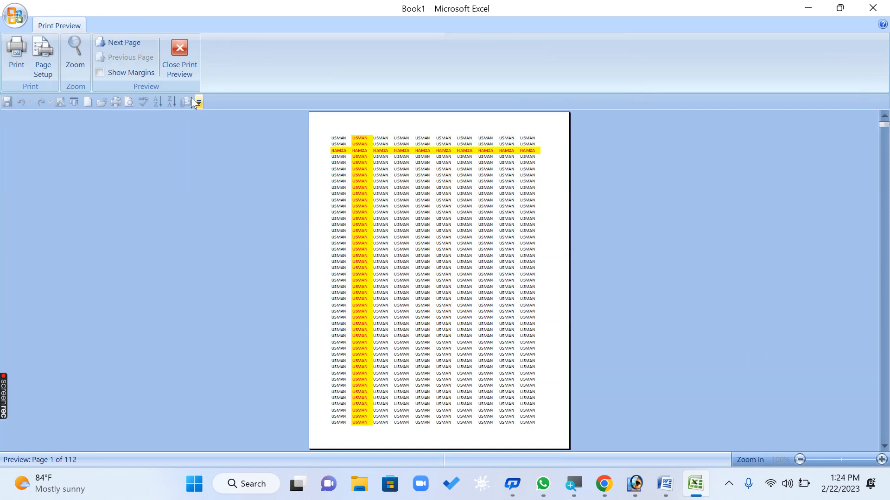
click(119, 43)
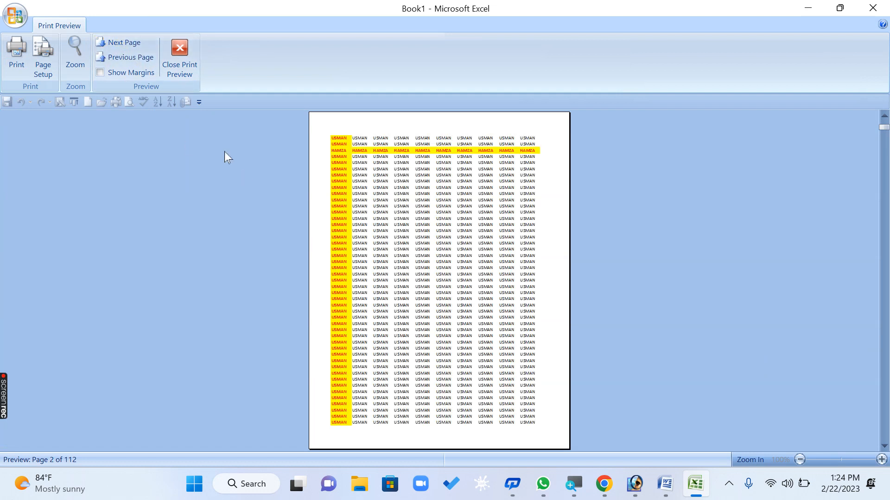
click(124, 42)
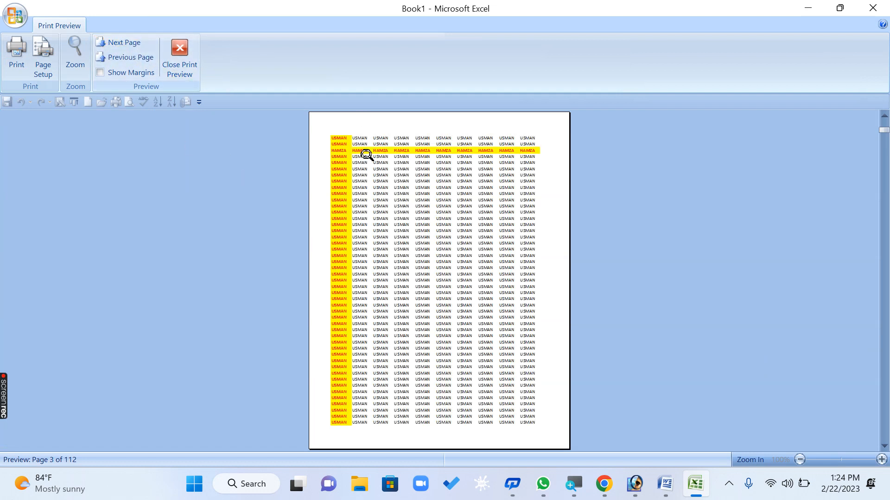
click(125, 42)
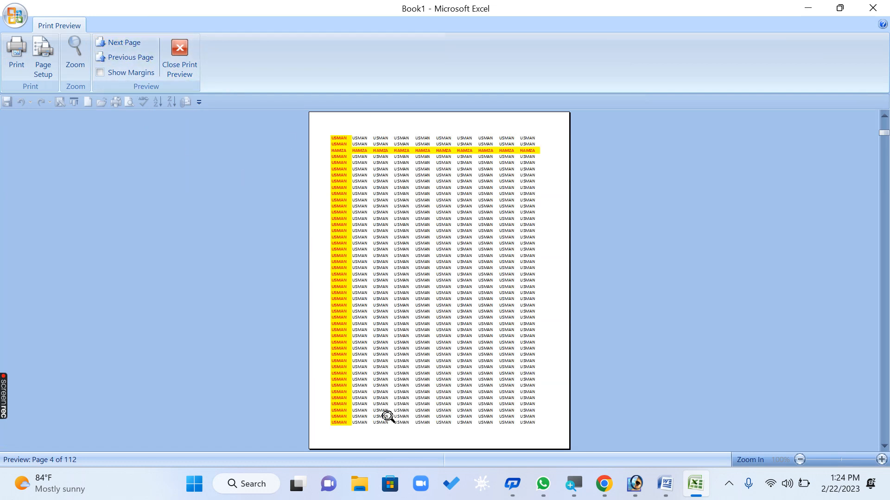
click(180, 58)
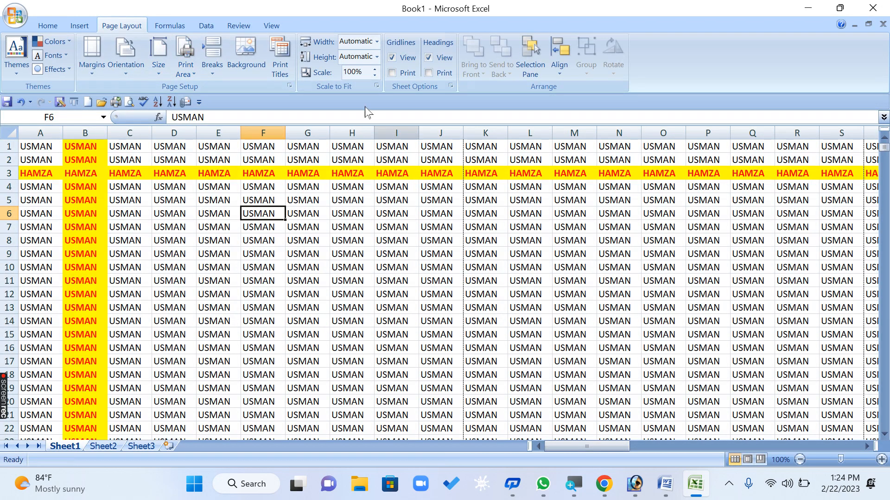
Step: Clear the columns to repeat at left in the page setup's print titles
click(280, 67)
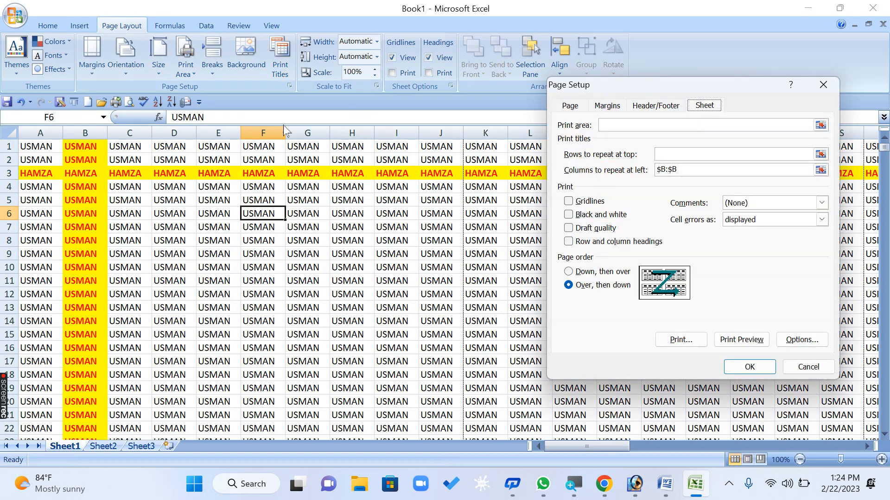
click(673, 171)
key(BackSpace)
key(BackSpace)
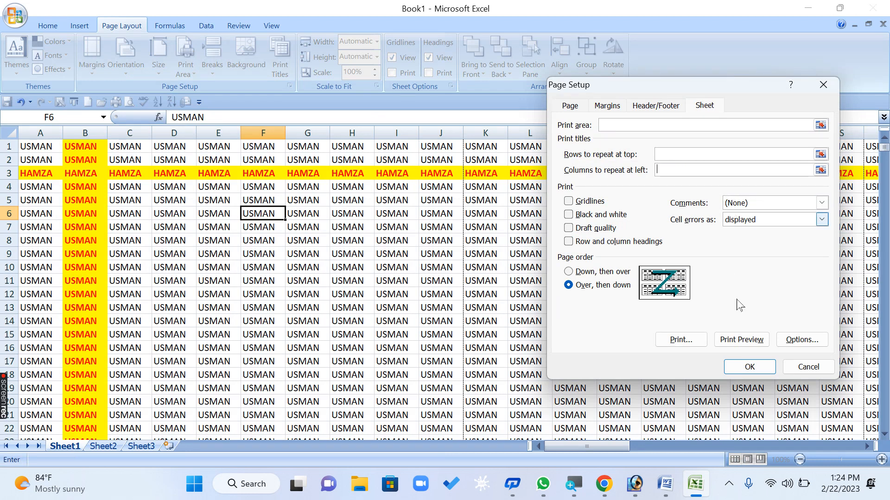
click(760, 367)
Step: Preview the first three printed pages without the repeating column, and close the preview
key(ctrl+F2)
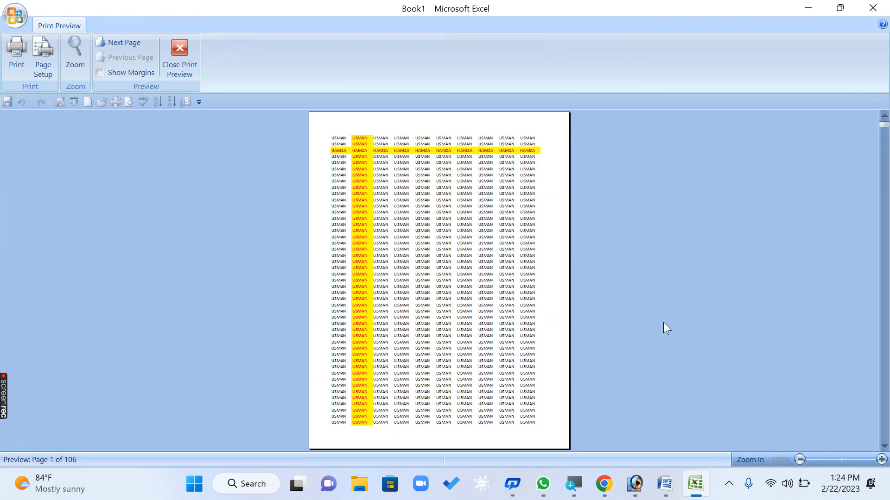
click(127, 42)
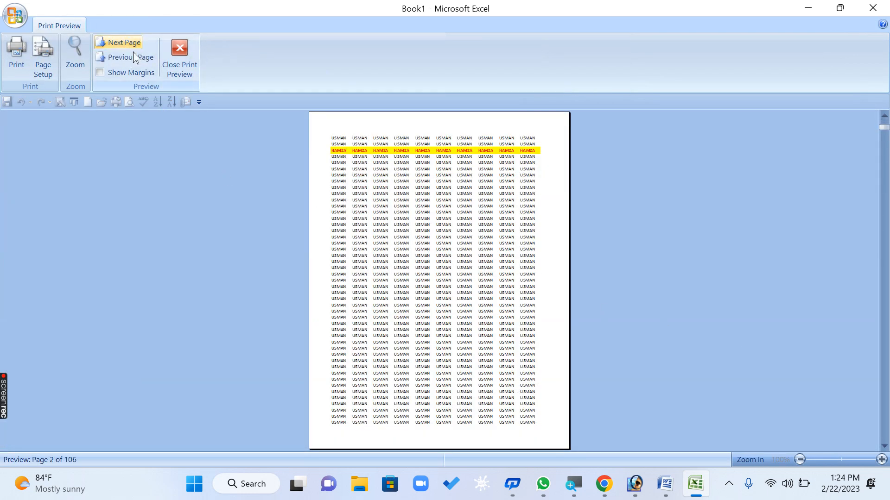
click(130, 45)
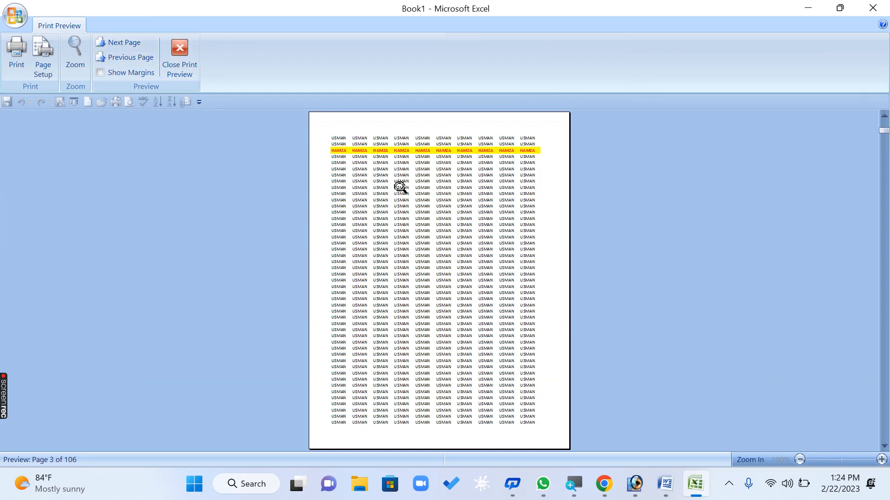
click(191, 63)
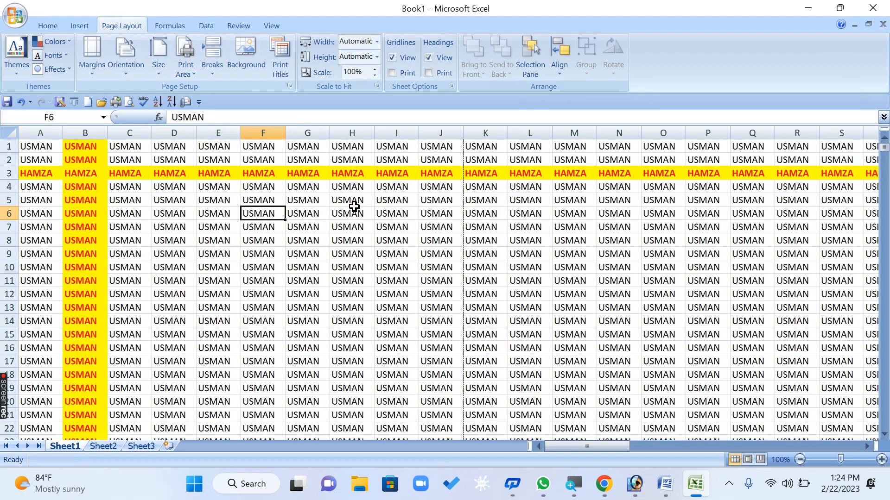
Step: Format H1:H47 with a dark red fill and bold yellow text, and deselect the range
drag(68, 183, 76, 362)
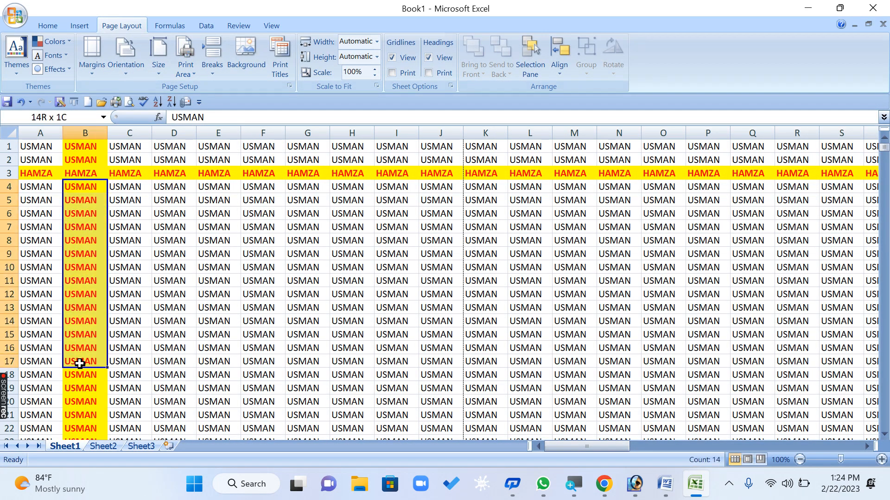
click(290, 309)
drag(350, 146, 338, 296)
scroll(283, 239, up, 8)
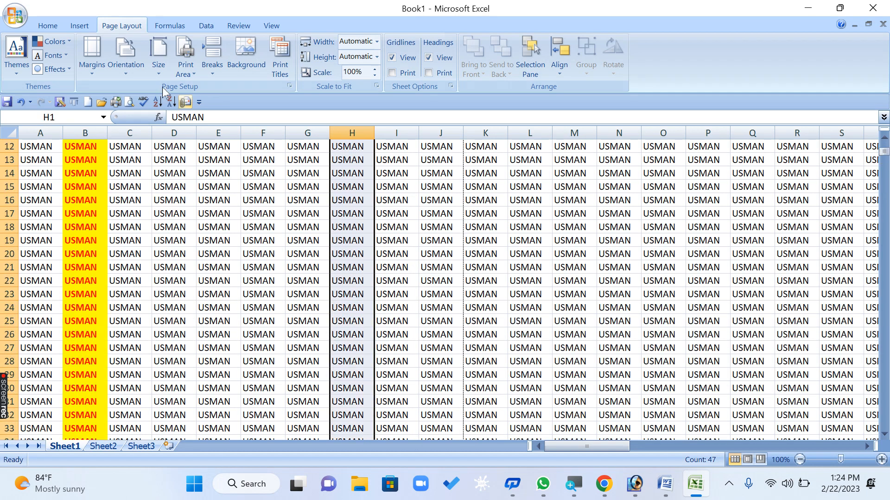
click(47, 25)
click(188, 68)
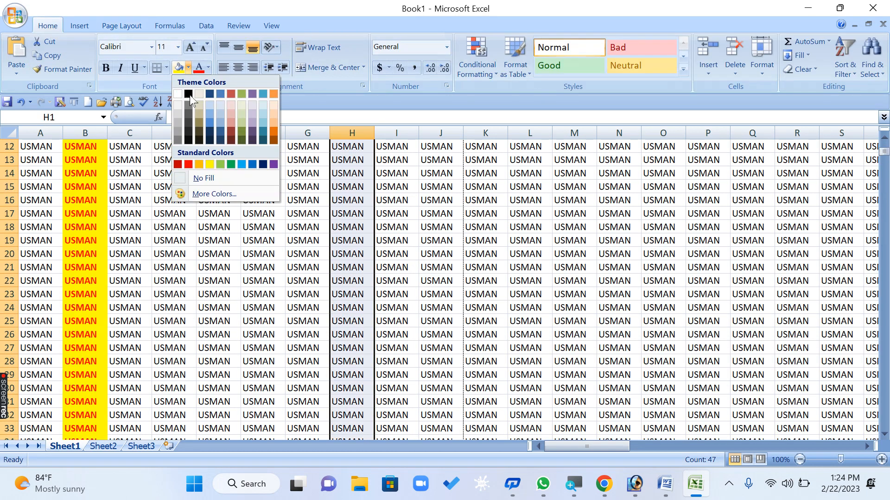
scroll(184, 163, up, 4)
click(231, 93)
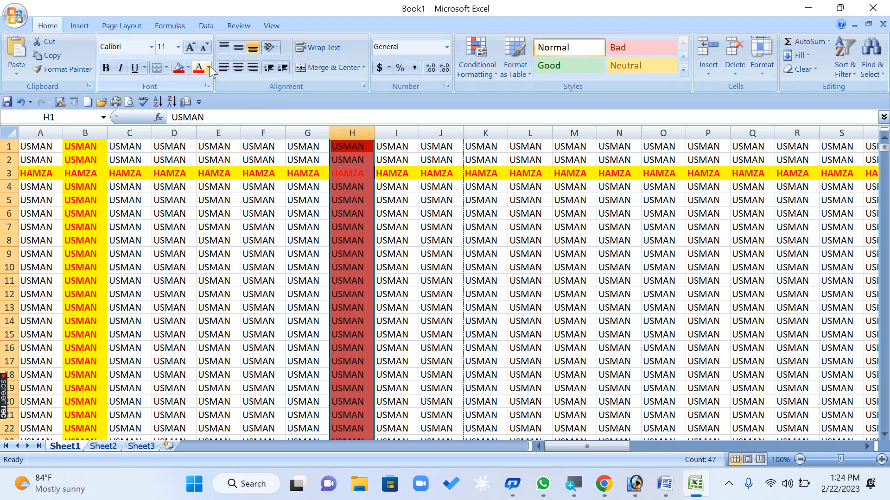
click(208, 68)
click(219, 178)
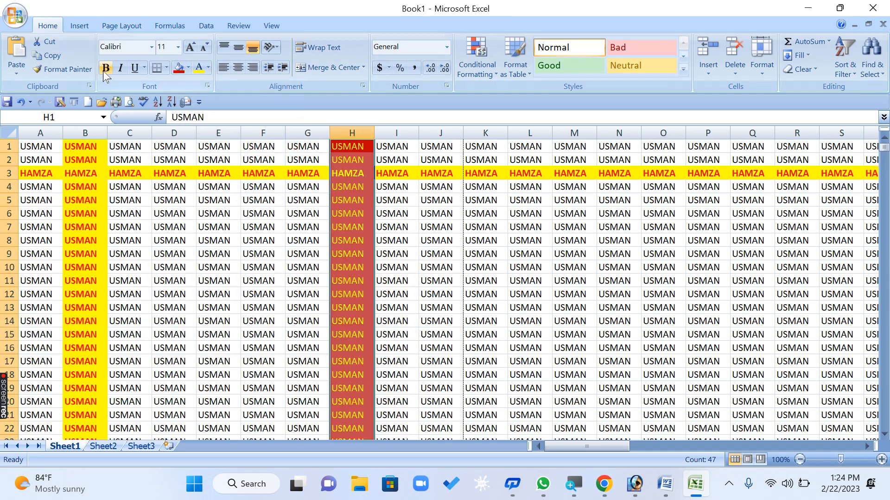
click(433, 254)
Step: Set column H ($H:$H) as the column to repeat at the left of every printed page
click(121, 26)
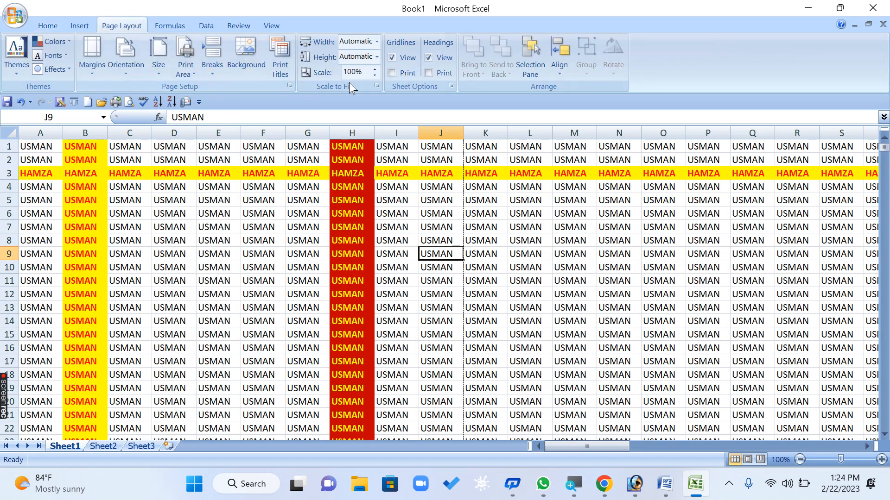
click(280, 69)
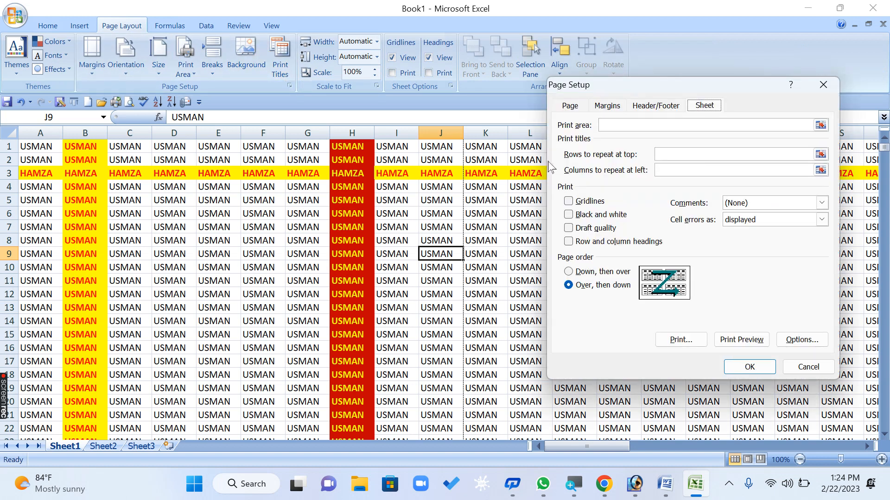
click(675, 171)
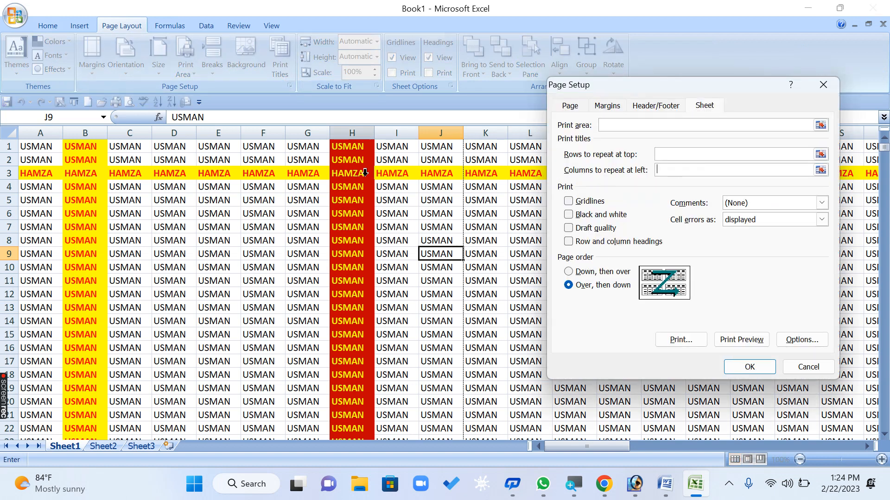
click(357, 149)
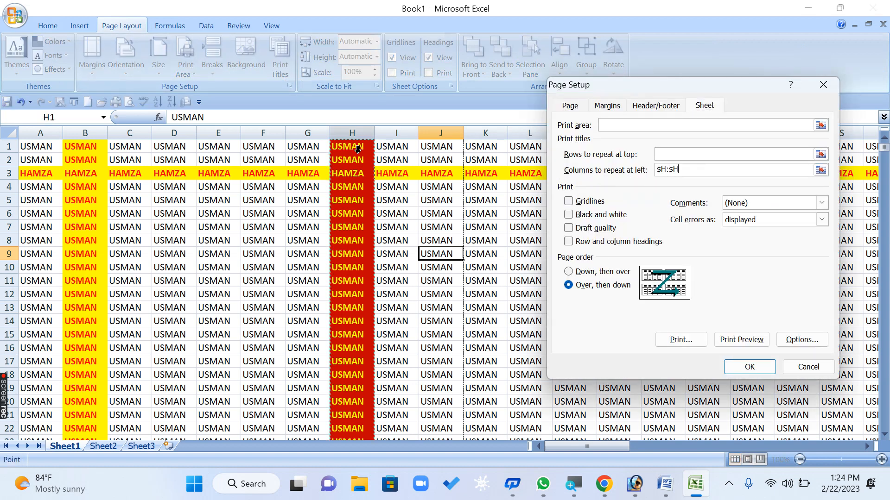
click(747, 368)
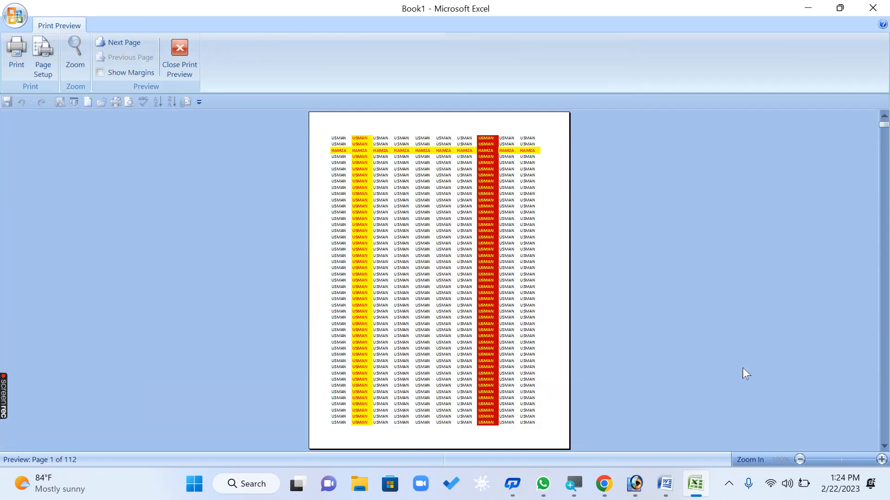
Step: Page through the print preview to check column H on the following pages, and close the preview
click(134, 42)
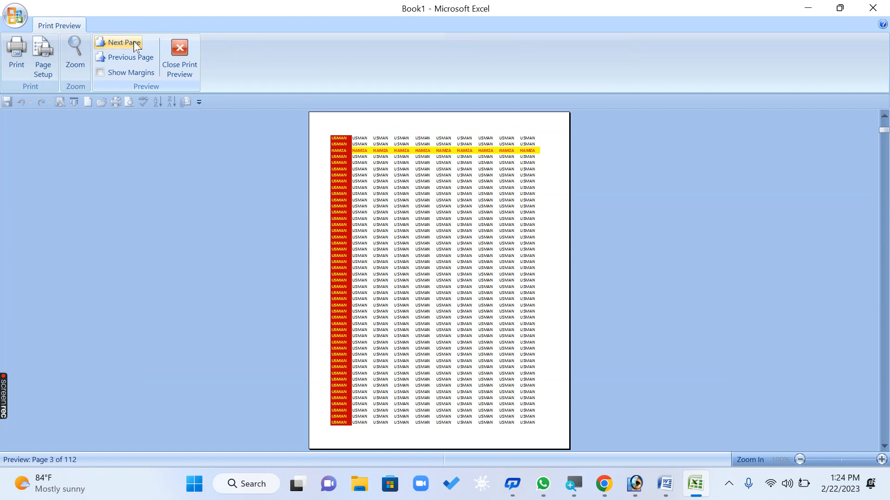
click(134, 41)
click(134, 42)
click(134, 42)
click(180, 55)
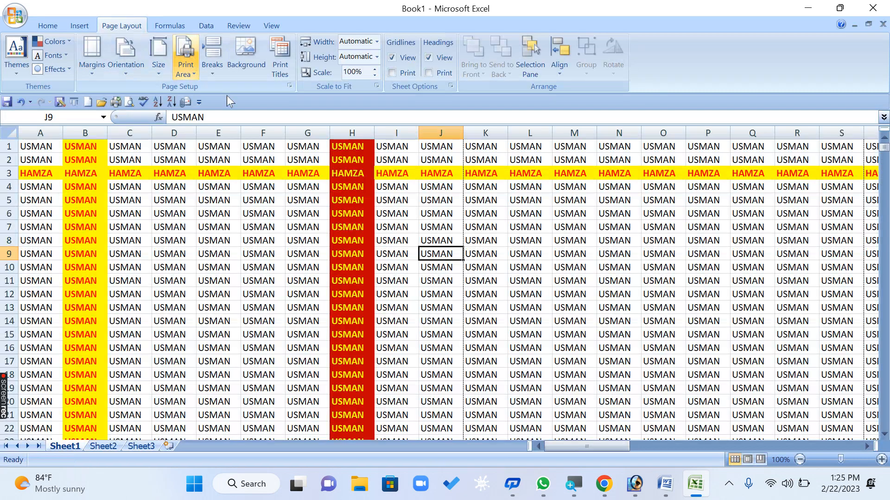
Step: Remove the column set to repeat at the left of every printed page
click(279, 58)
drag(691, 170, 561, 166)
key(BackSpace)
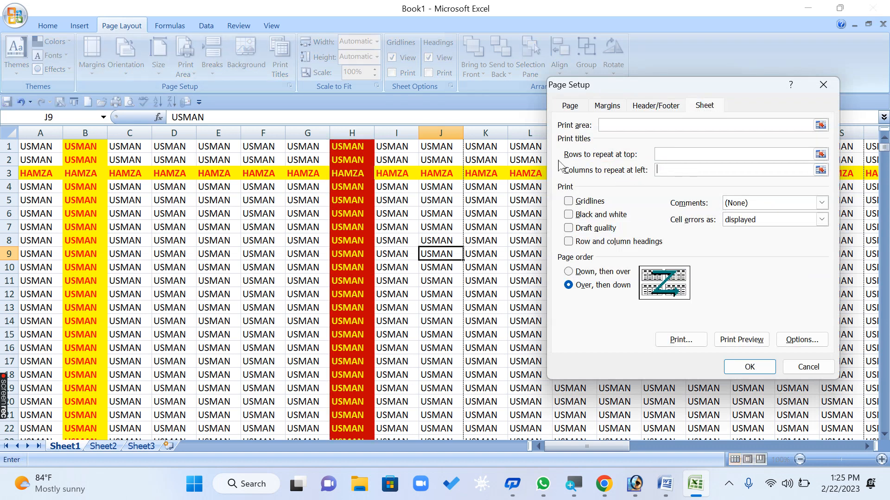
click(749, 367)
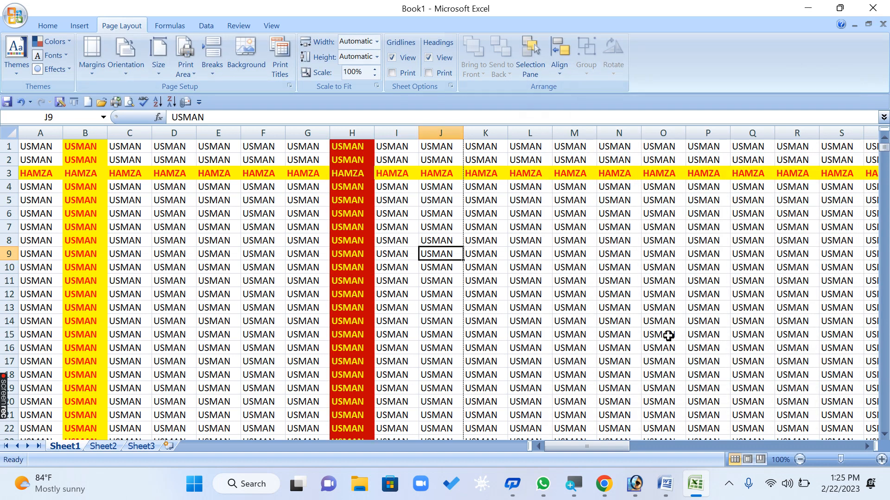
Step: Check the first page's print preview and the sheet's page setup options without changing any setting
key(ctrl+F2)
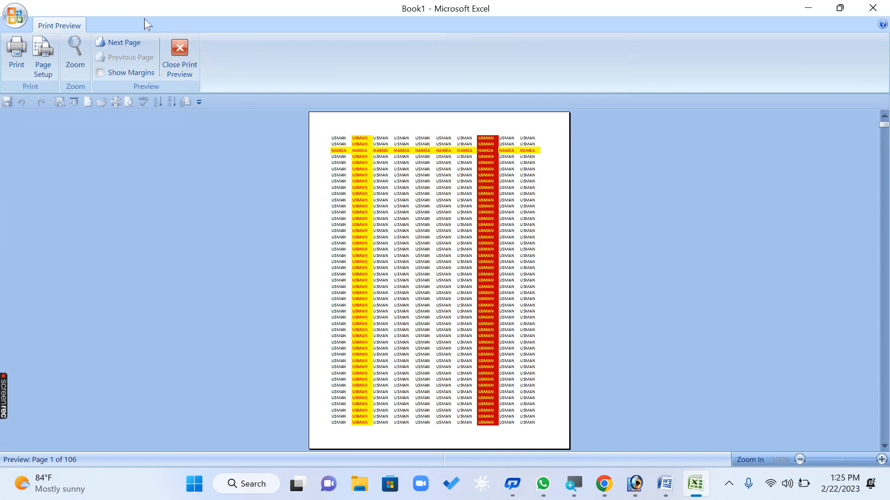
click(169, 48)
click(278, 73)
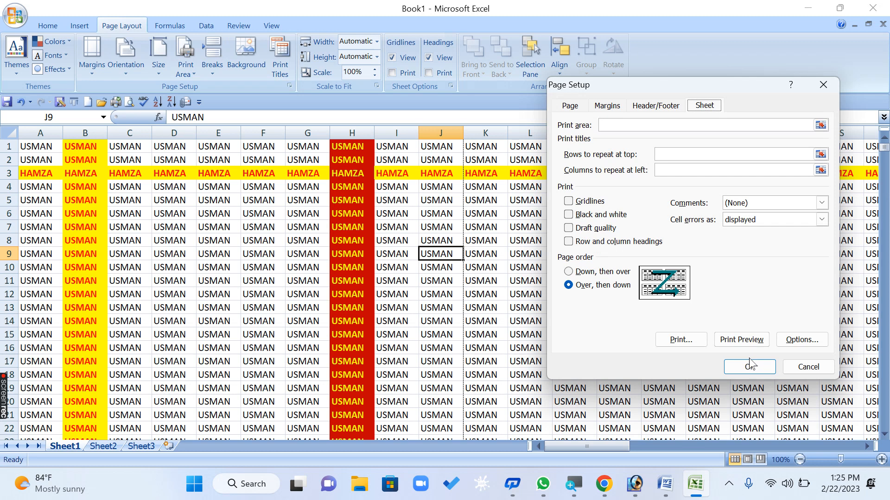
click(803, 367)
Step: Enable printed gridlines, check them in the zoomed-in print preview of the first page, and disable them again
key(ctrl+F2)
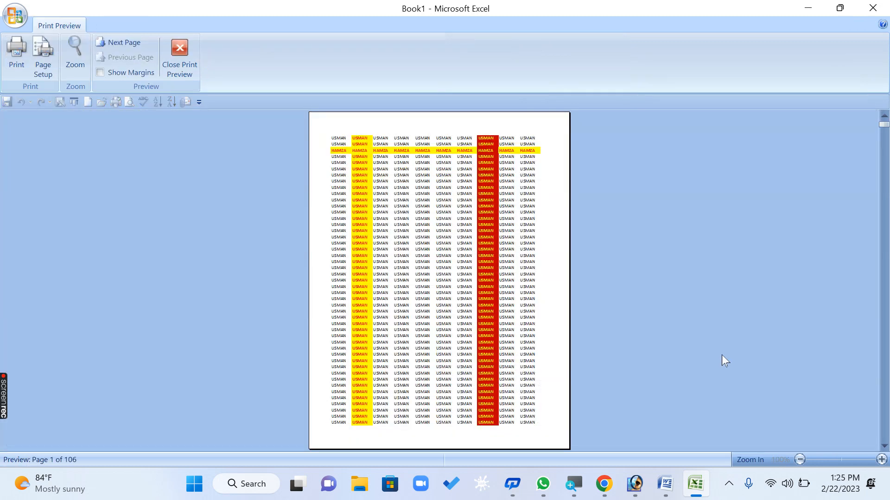
click(463, 225)
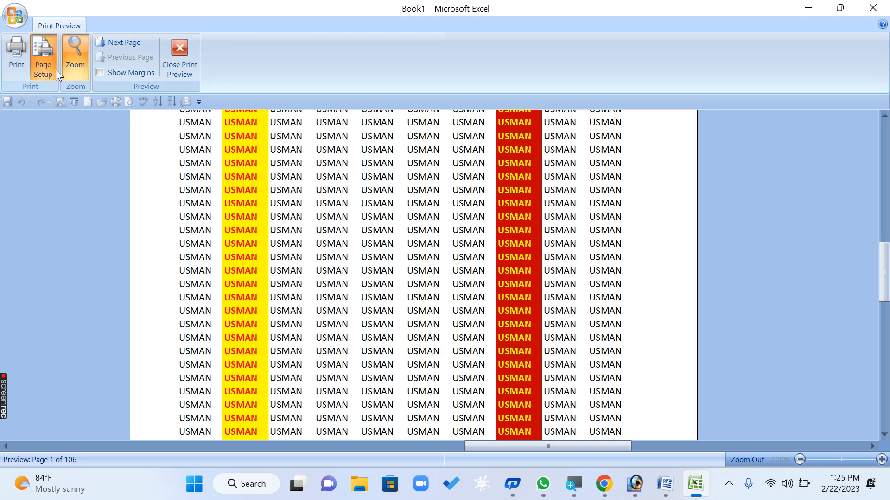
click(44, 65)
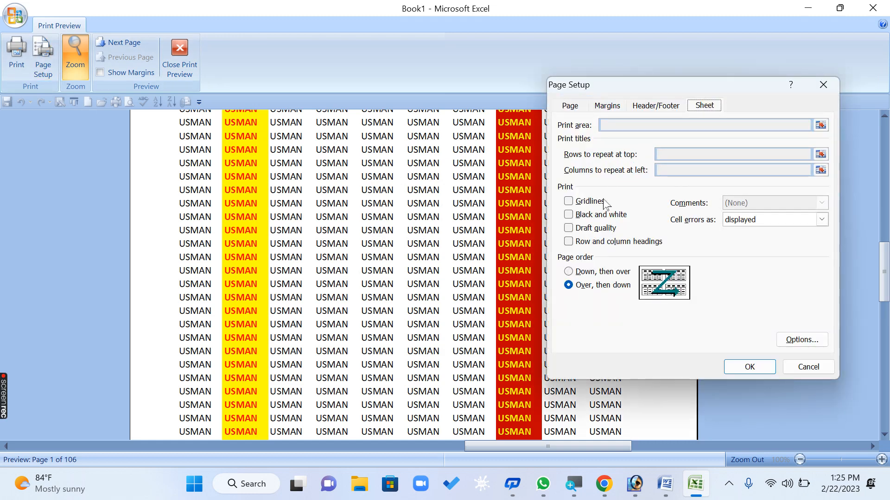
click(589, 202)
click(751, 370)
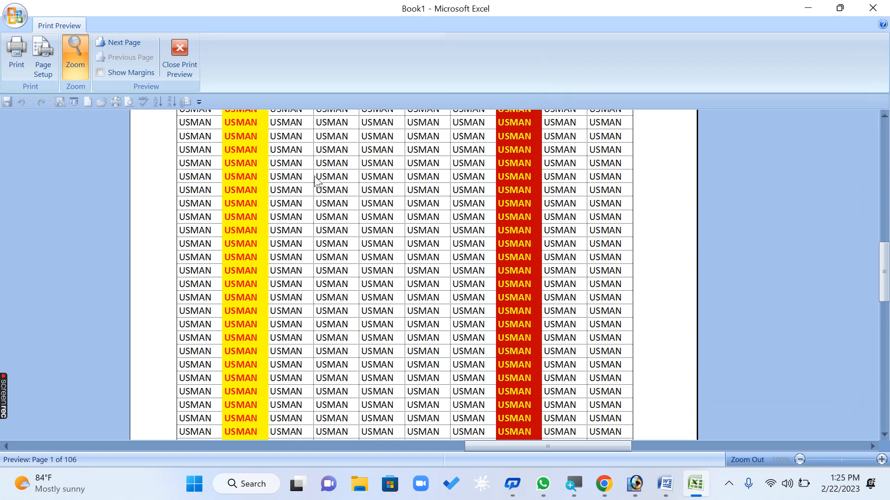
click(49, 60)
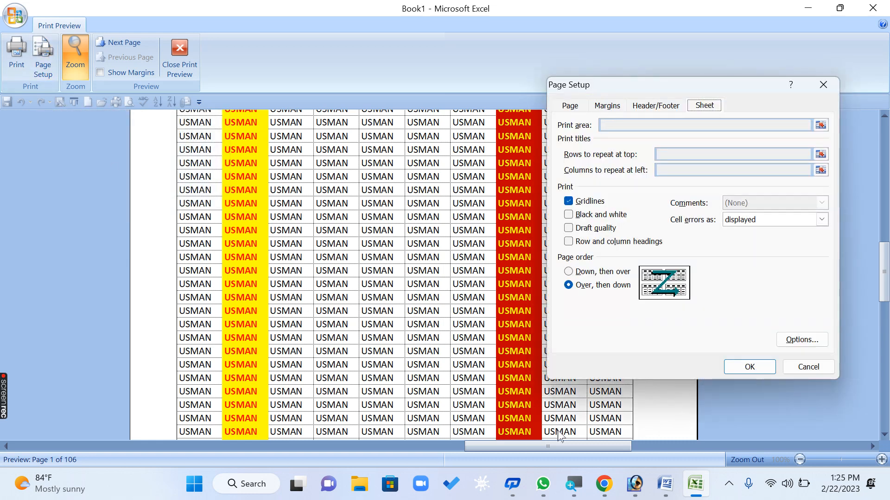
click(569, 202)
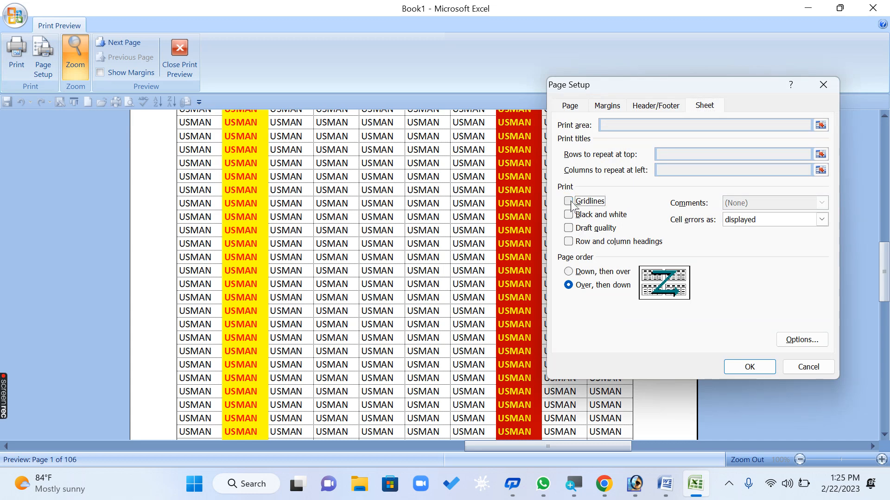
click(751, 366)
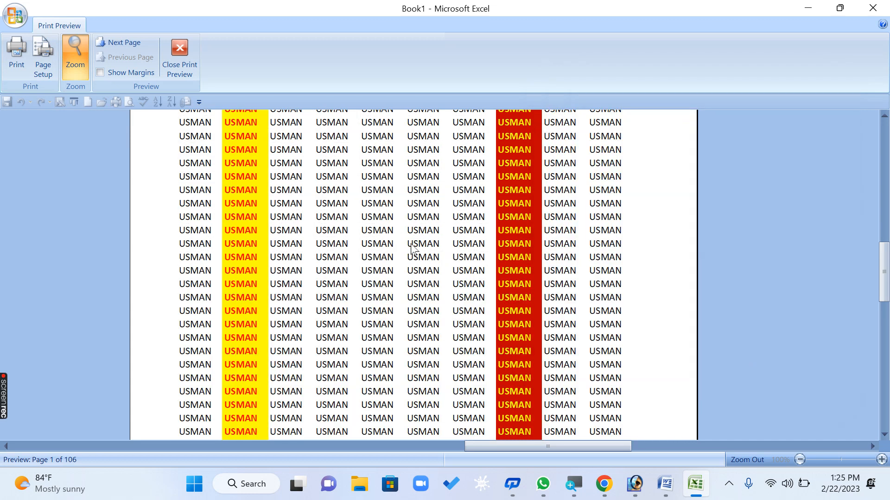
Step: Enable black-and-white printing, check it in the preview, and restore colour printing
click(48, 45)
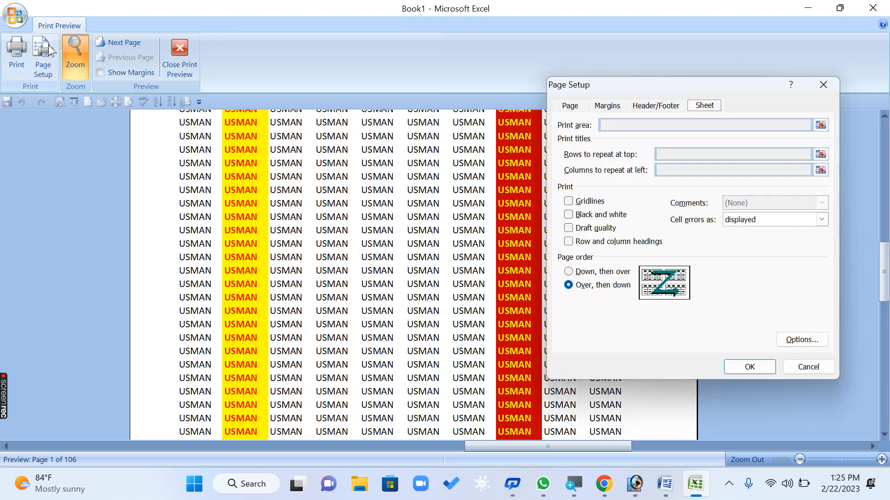
click(614, 216)
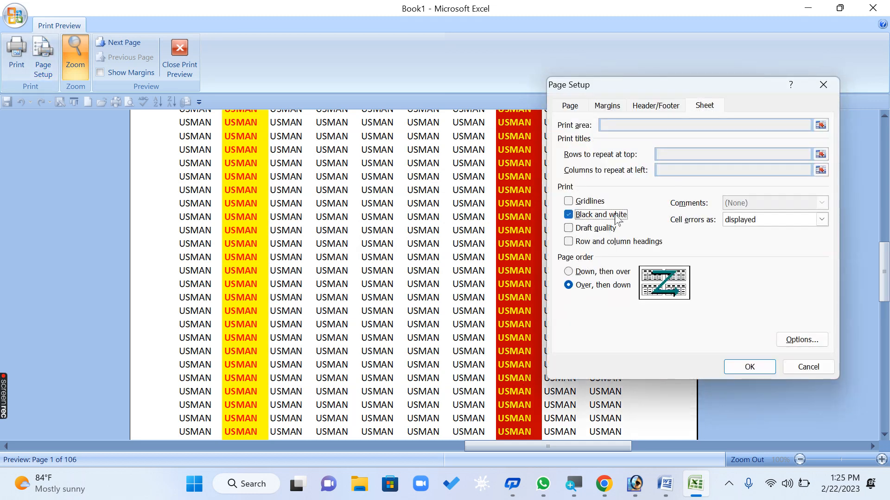
click(743, 364)
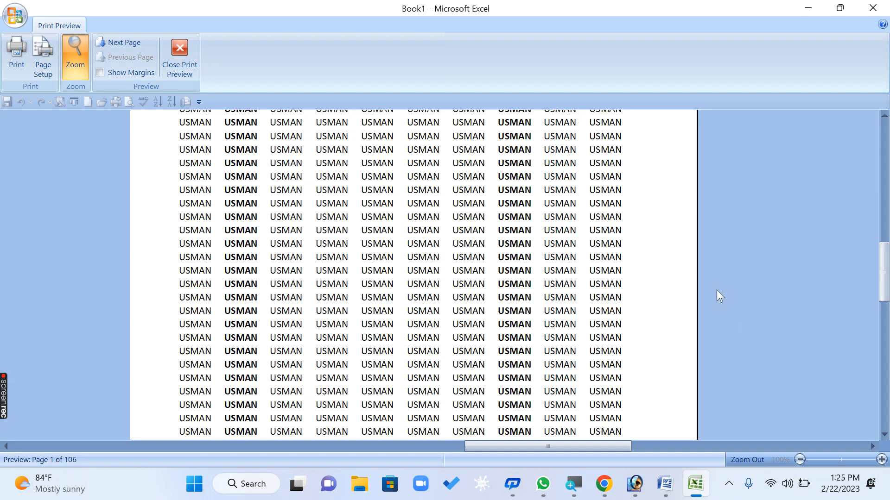
click(48, 51)
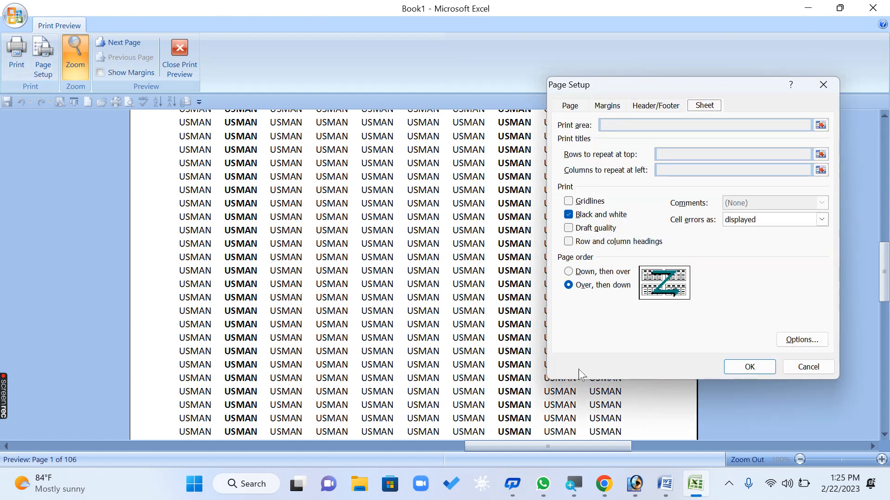
click(579, 215)
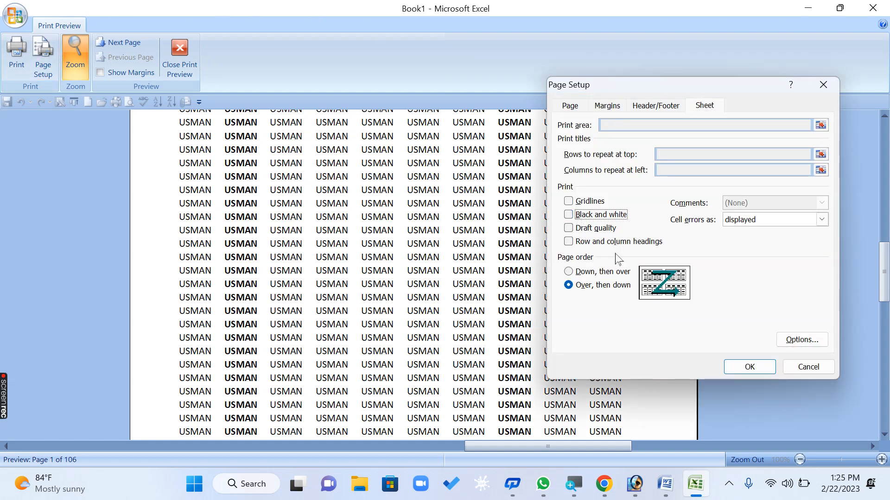
click(738, 367)
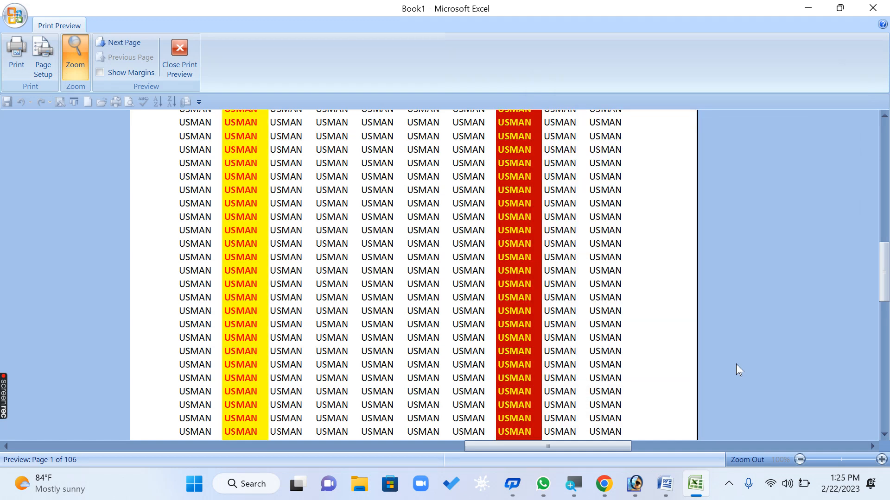
Step: Switch black-and-white printing on and off once more to compare the two previews
click(40, 62)
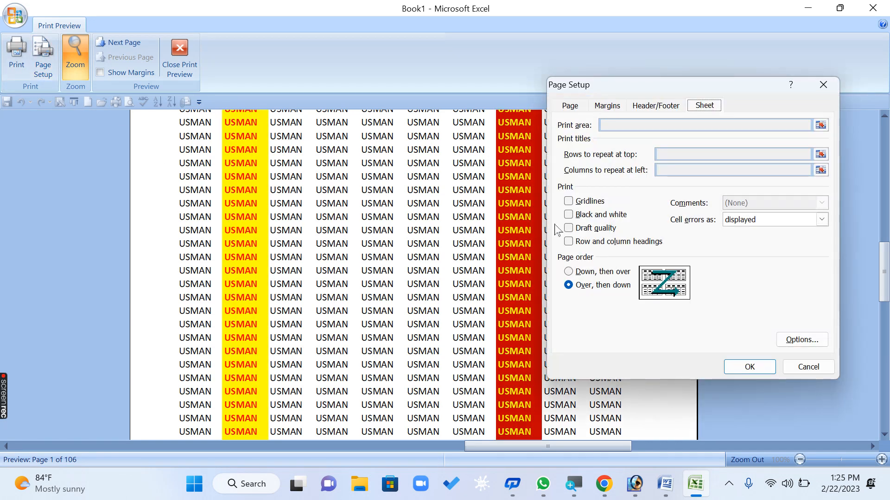
click(572, 215)
click(744, 367)
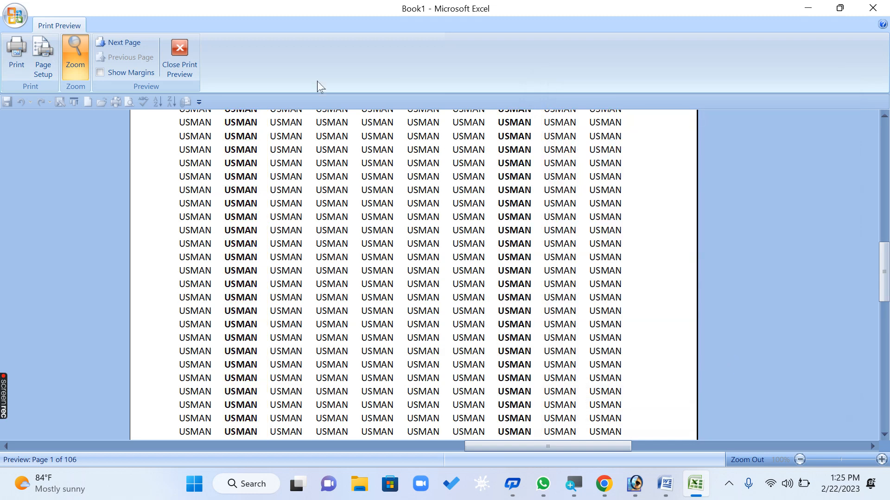
click(49, 65)
click(570, 215)
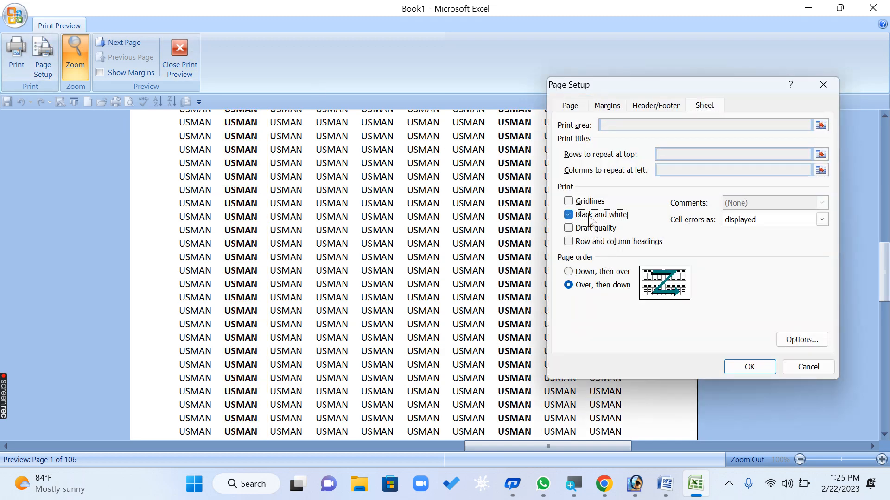
click(738, 367)
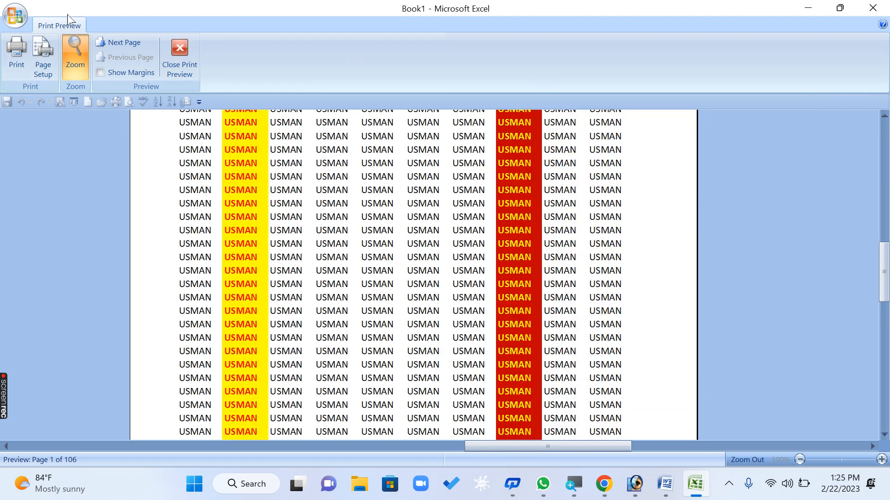
Step: Enable draft quality printing, check its effect in the preview, and close the preview
click(39, 58)
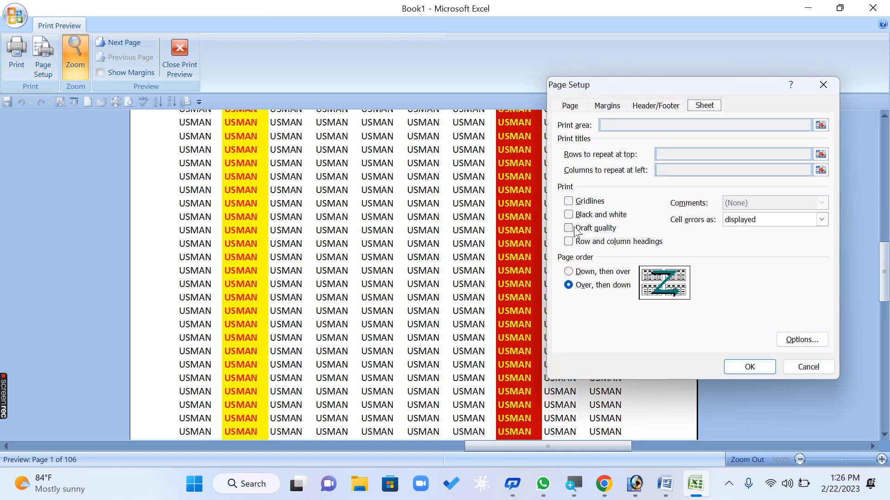
click(601, 230)
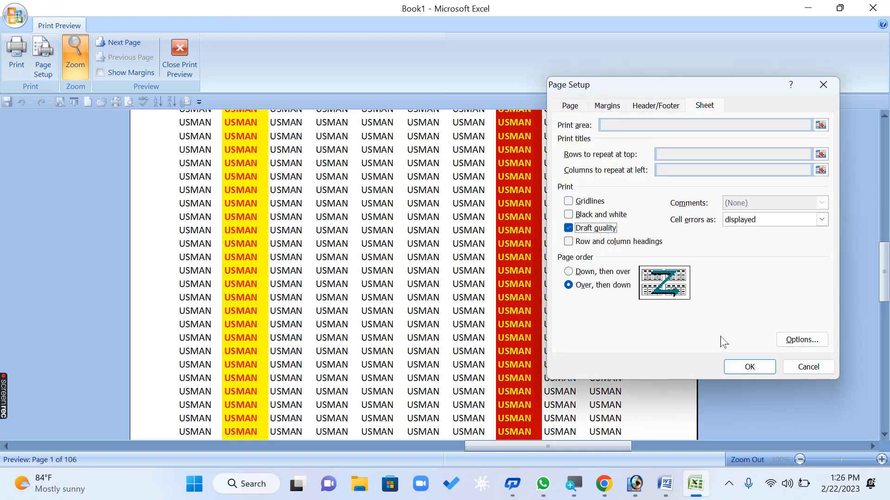
click(757, 367)
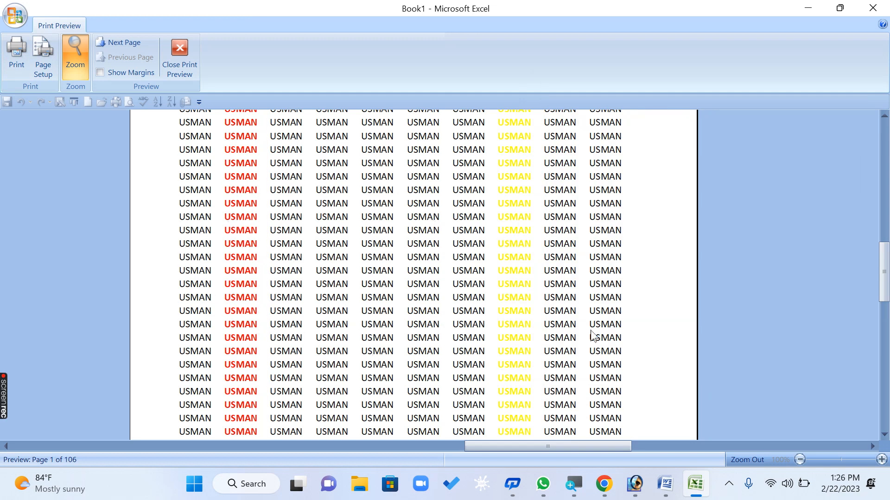
click(178, 58)
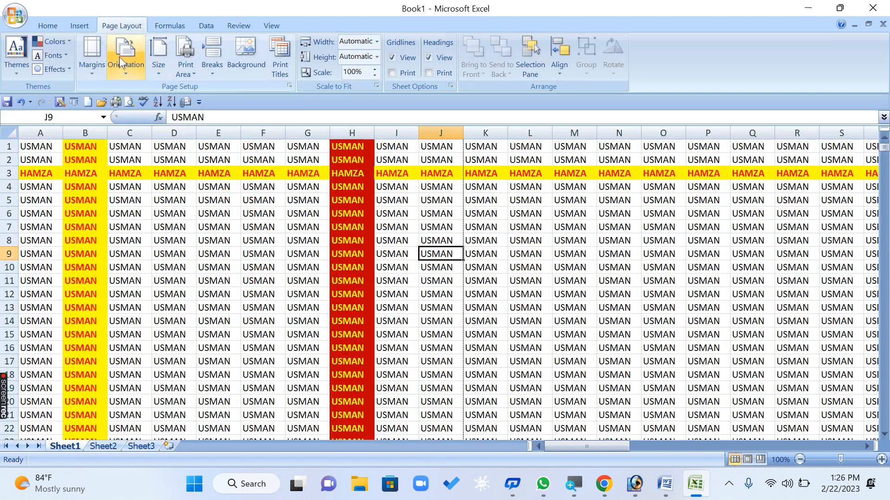
Step: Insert a SmartArt block diagram with five text boxes and move it over columns B to H, near the sheet's first rows
click(72, 26)
click(175, 63)
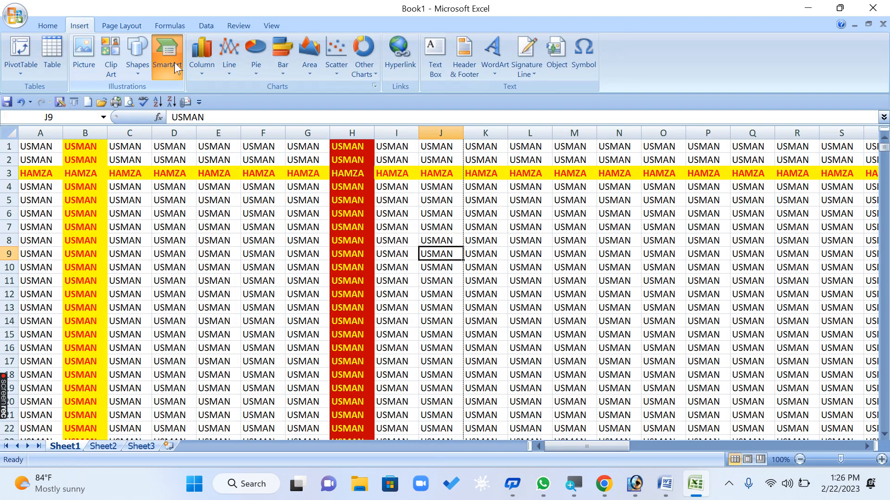
click(583, 350)
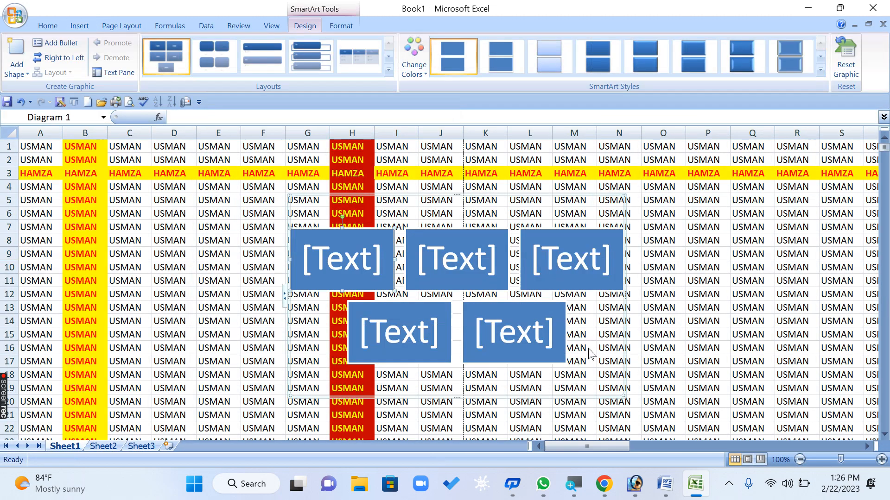
drag(450, 199, 213, 145)
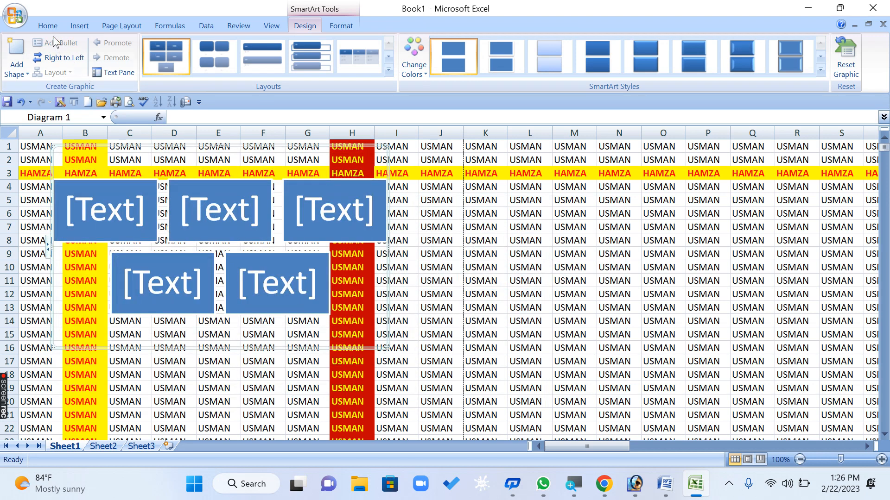
Step: Draw a five-point star about 1.65" high and 1.83" wide below the SmartArt, apply the red shape style, and deselect the graphics
click(79, 25)
click(146, 72)
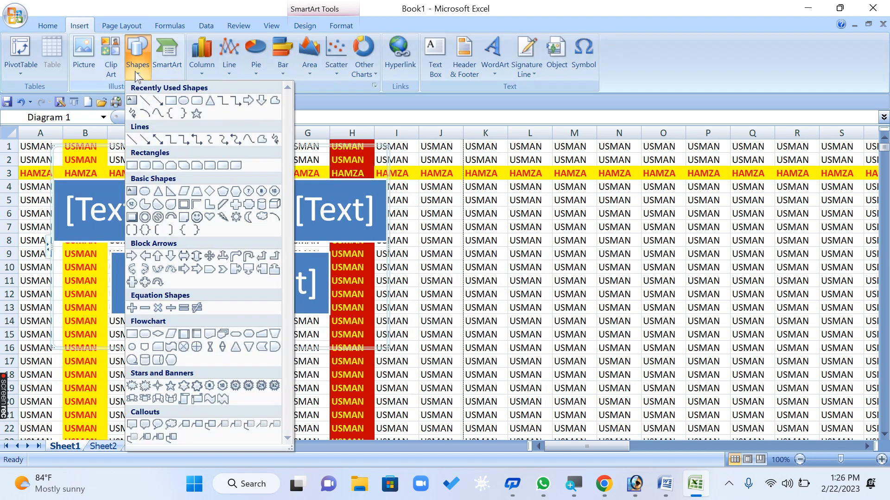
click(198, 116)
mouse_move(115, 324)
mouse_down()
mouse_move(220, 433)
mouse_move(240, 439)
mouse_up()
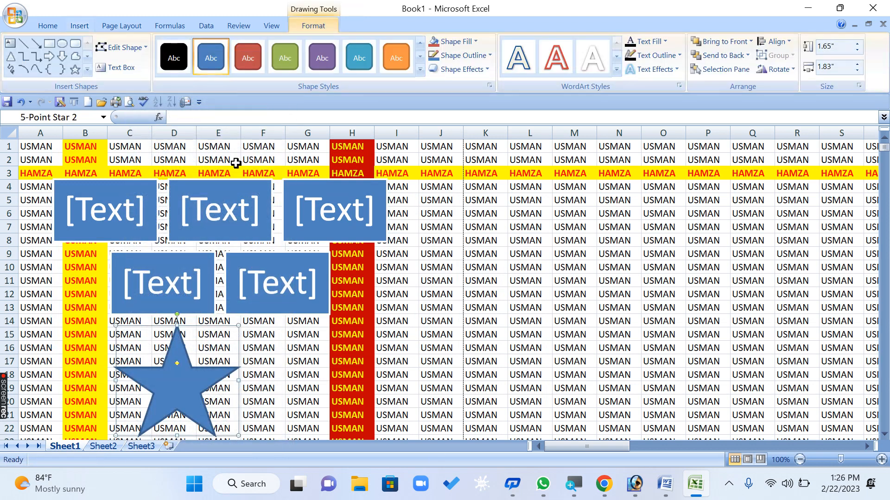
click(248, 58)
click(306, 311)
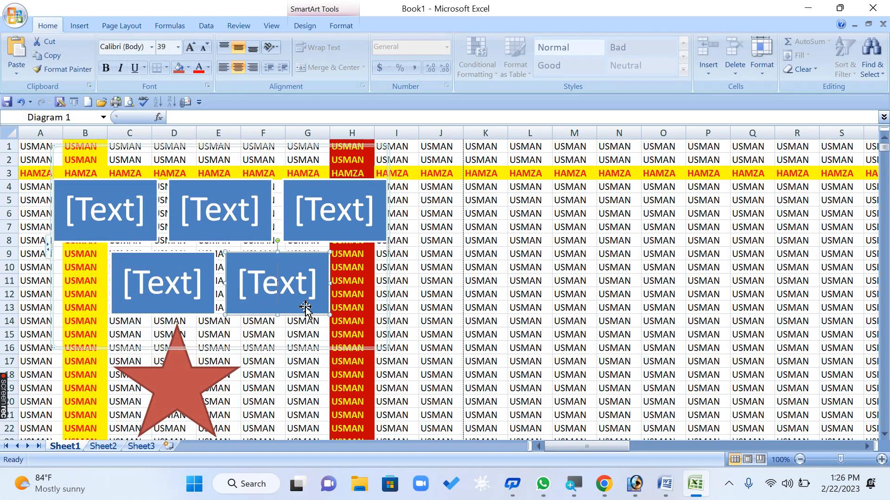
click(305, 309)
key(Escape)
click(308, 362)
Step: Preview the sheet with its graphics in draft quality, and disable draft quality printing from the preview
key(ctrl+F2)
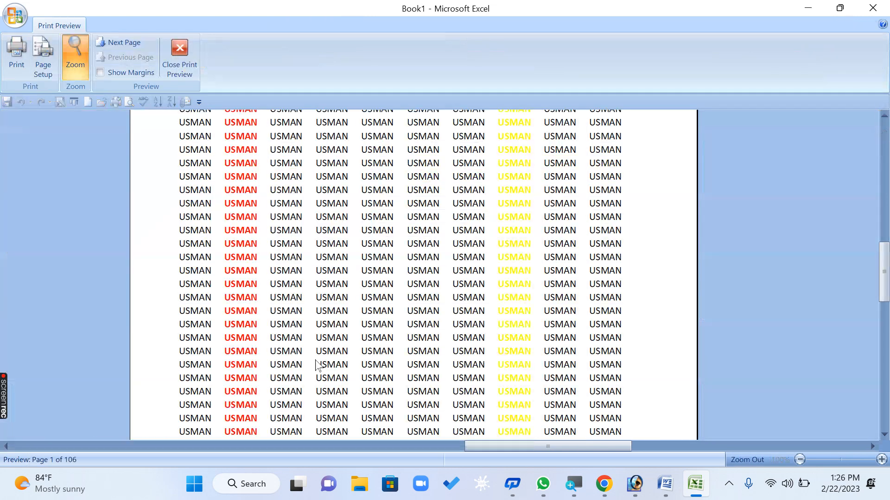
click(414, 274)
click(431, 179)
scroll(437, 183, up, 2)
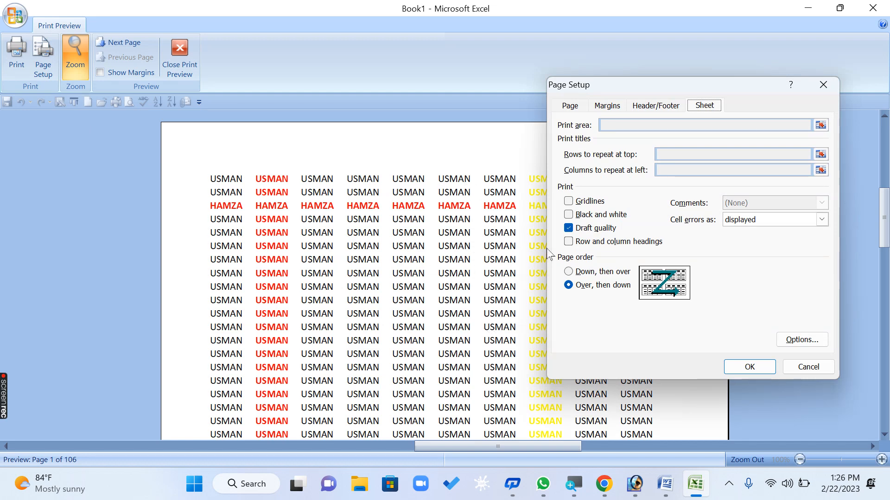
click(568, 228)
click(737, 367)
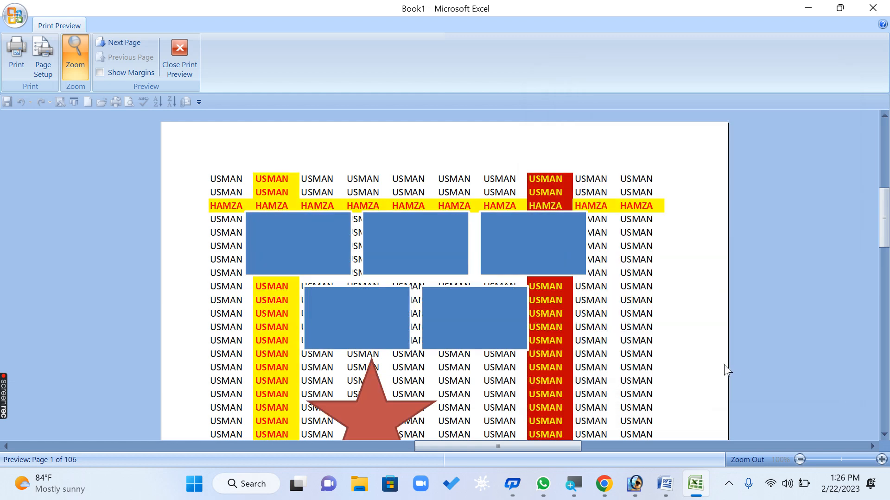
Step: Enable printing of row and column headings, check the effect in the preview, and disable the option again
click(43, 57)
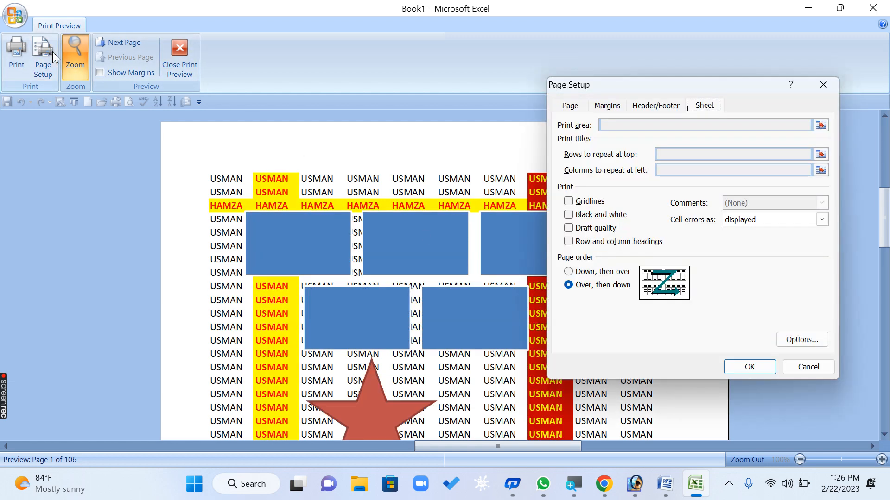
click(587, 242)
click(747, 367)
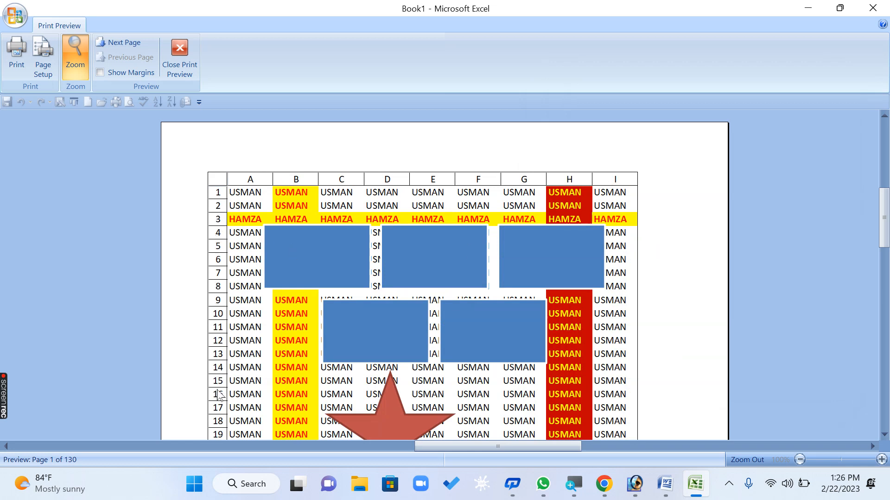
click(34, 65)
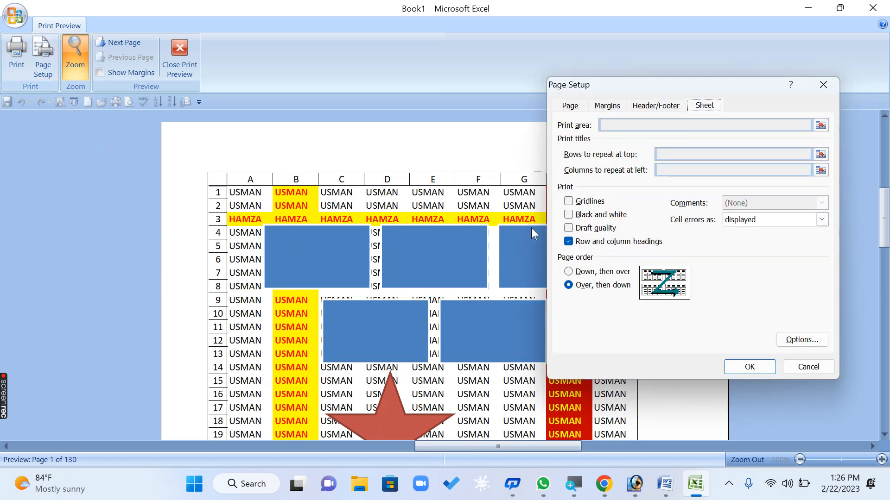
click(573, 243)
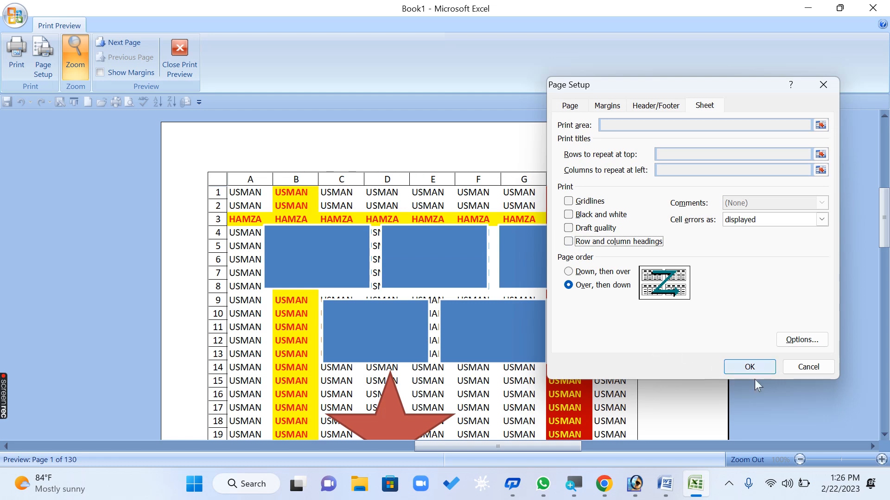
click(760, 369)
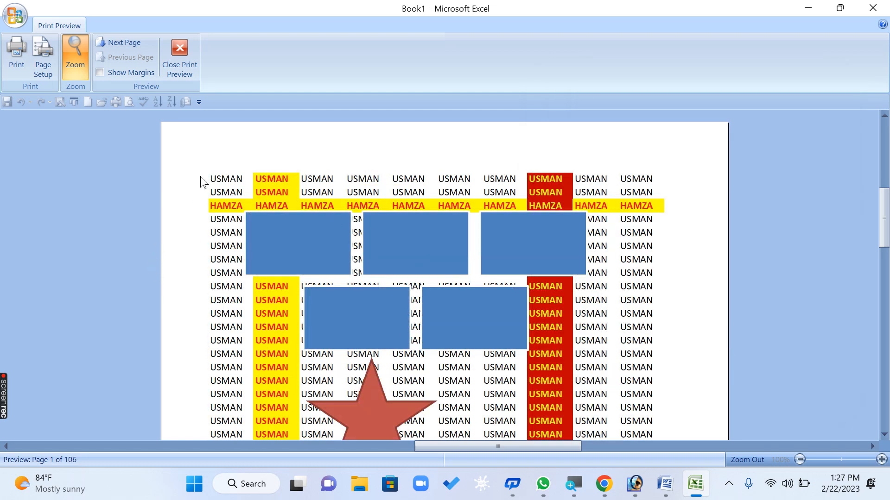
Step: Repeat the on-and-off comparison of printed row and column headings in the preview, ending with the full page shown
click(45, 65)
click(603, 242)
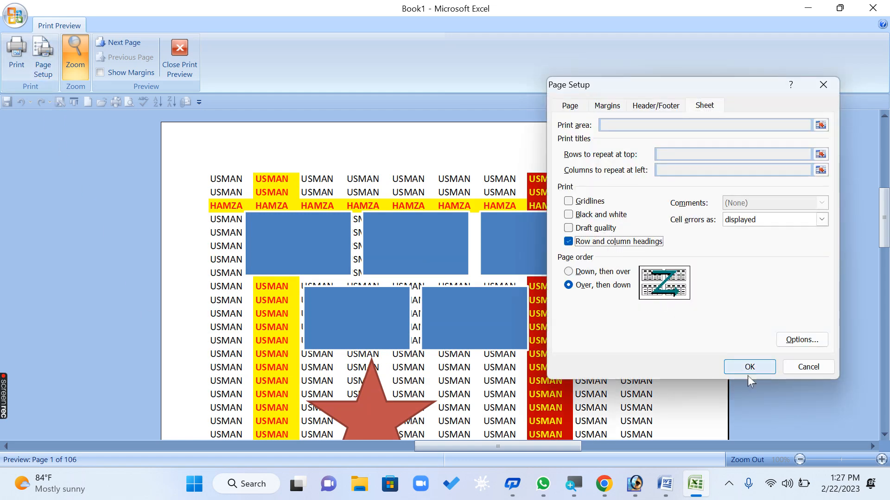
click(748, 367)
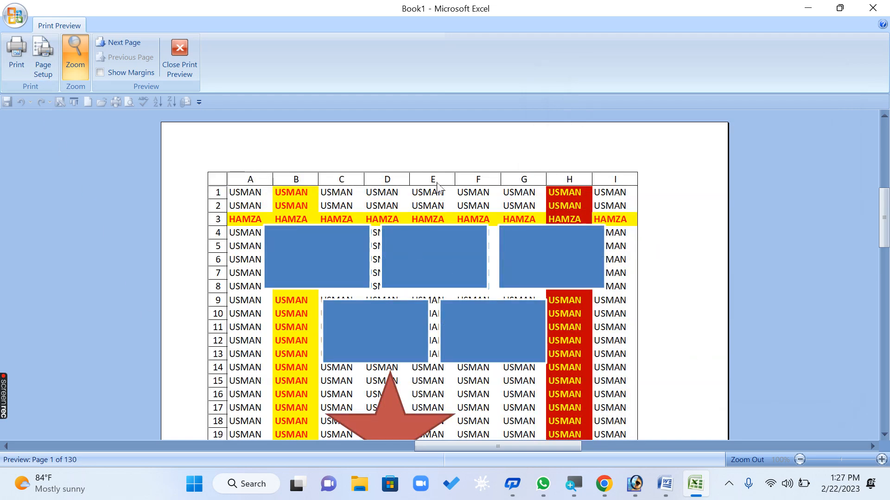
click(40, 63)
click(586, 242)
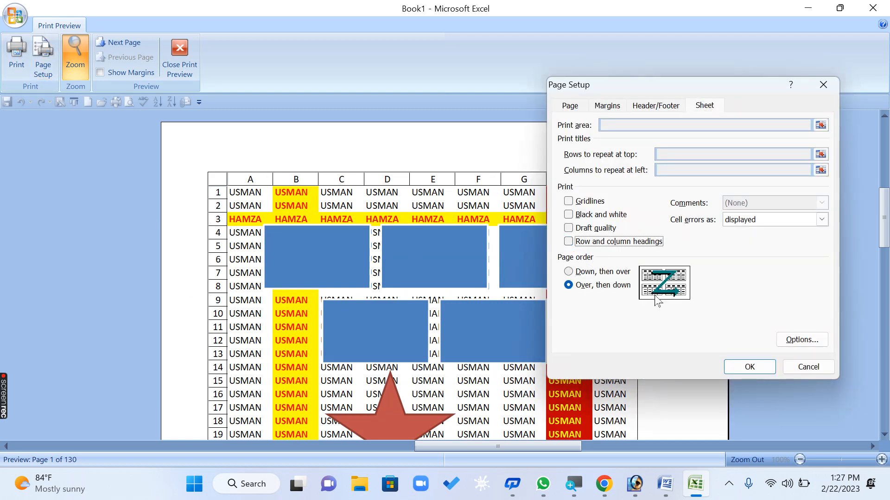
click(739, 368)
click(82, 65)
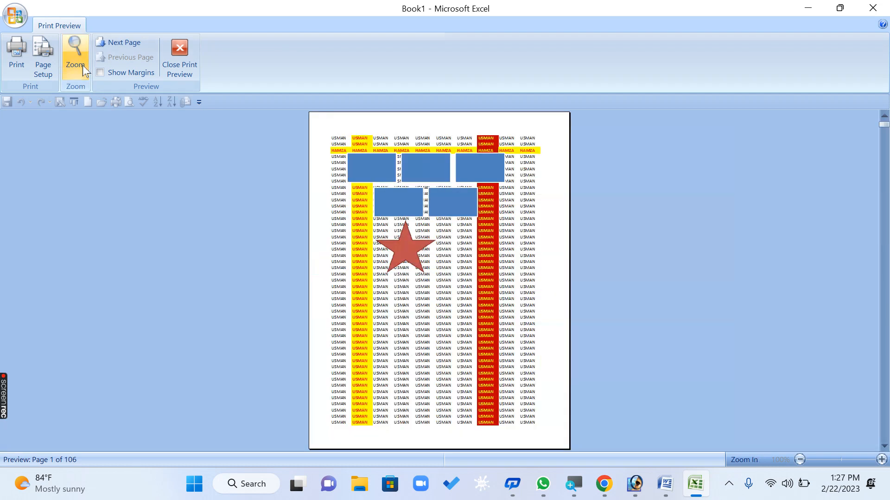
Step: Review the sheet page setup options from the print preview, cancel the dialog, and close the preview
click(44, 64)
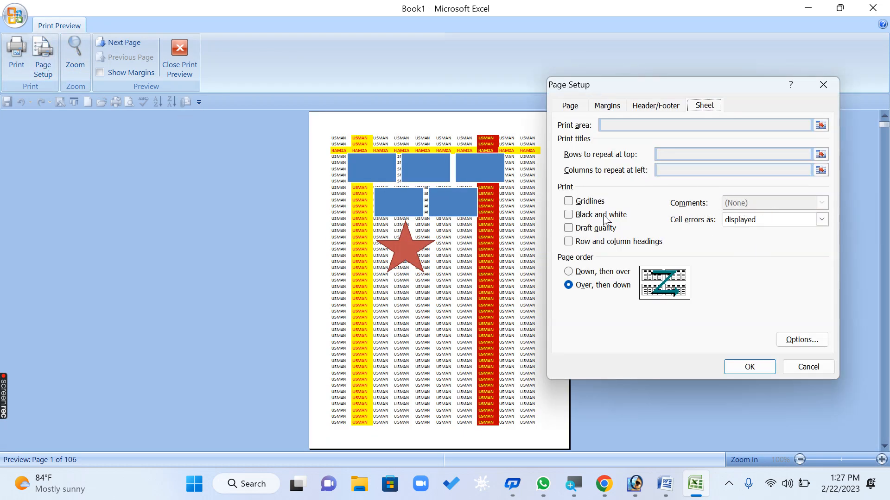
click(808, 367)
click(179, 58)
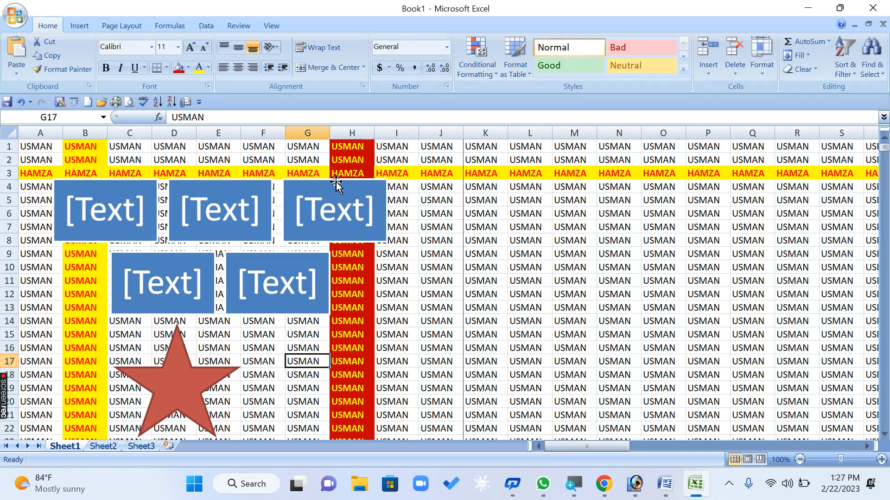
Step: Insert the comment "FSDDASDASD" in cell C26 and the comment "ASDASDASDASD" in cell G36
scroll(306, 240, down, 7)
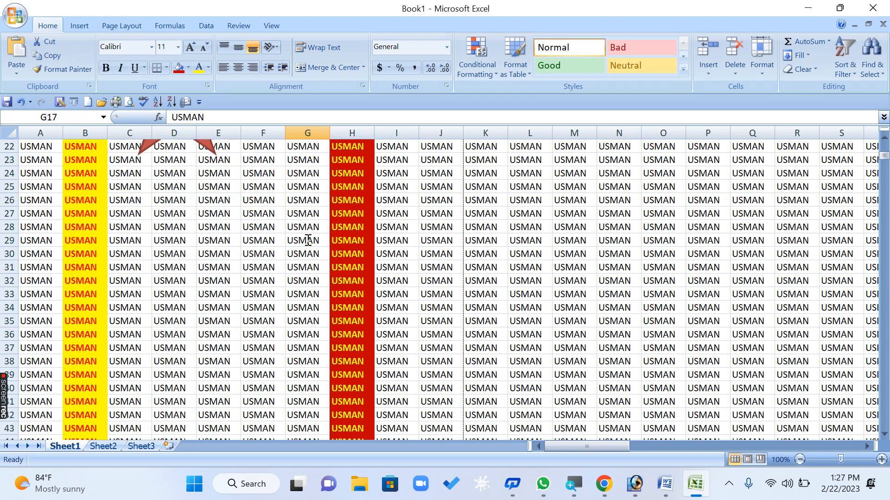
right_click(128, 202)
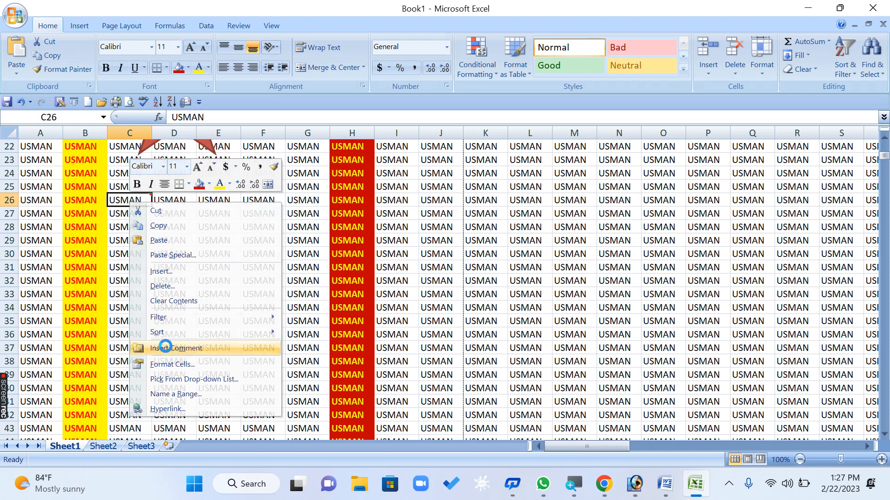
click(165, 347)
text(FSDCASDASD)
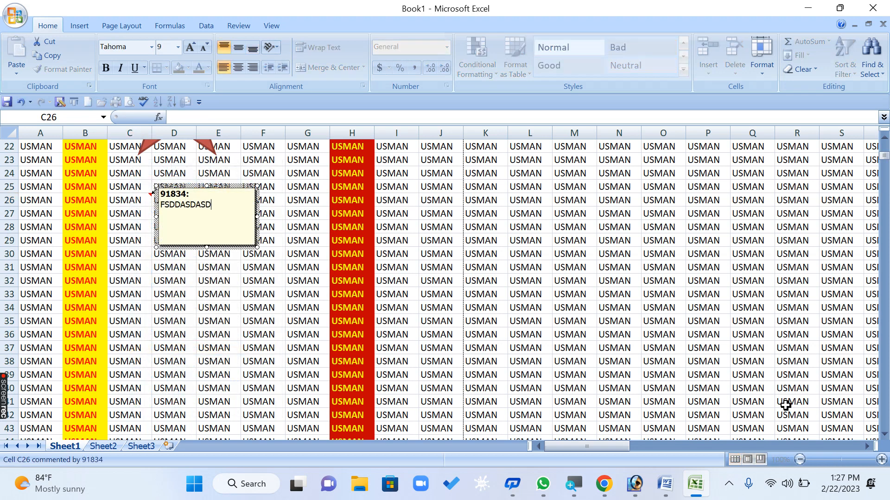
right_click(313, 339)
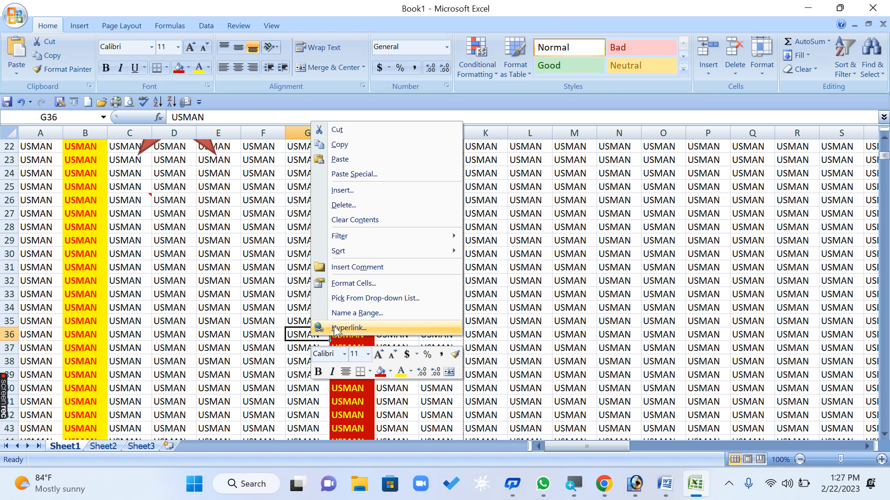
click(357, 268)
text(ASDASDASDASD)
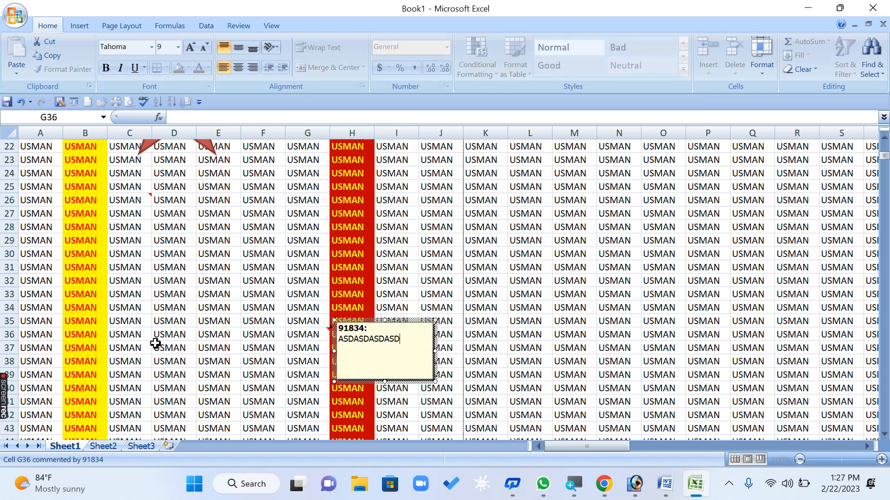
Step: Insert the comment "ASDASDASDASDASDADAD" in cell A43 and show all comments on the sheet
right_click(51, 423)
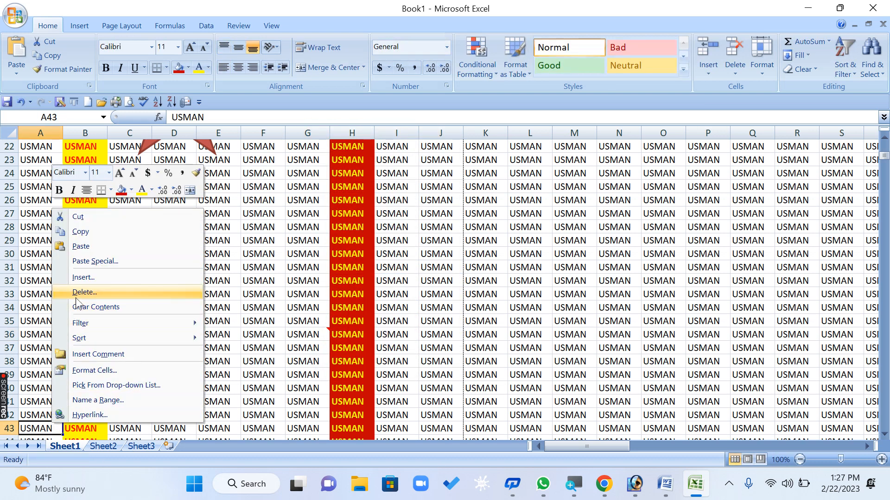
click(83, 356)
text(ASDASDASDASDASDASDAS)
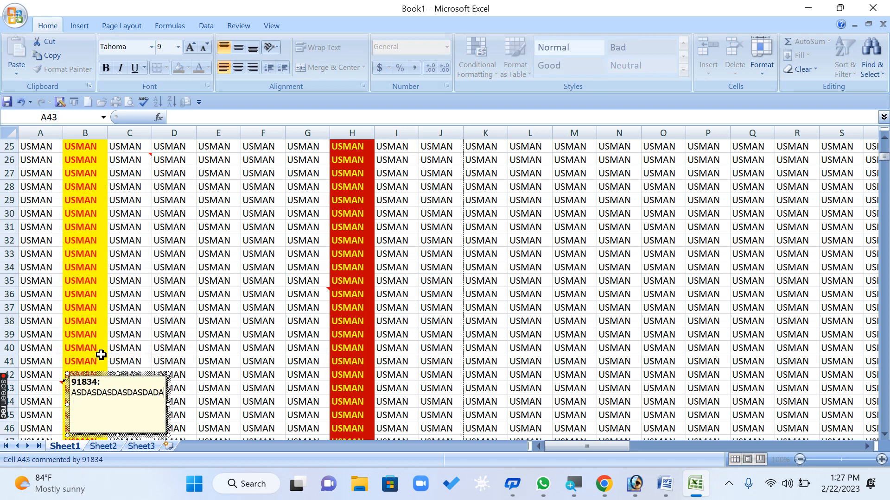
click(234, 294)
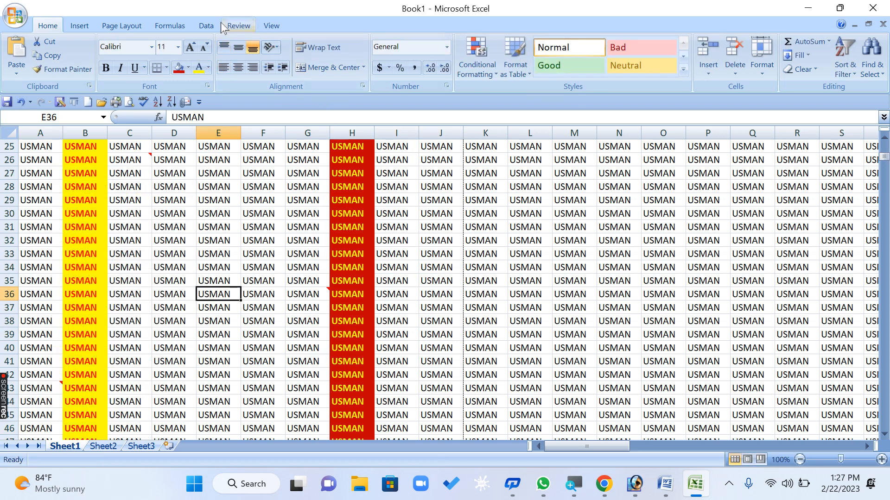
click(235, 28)
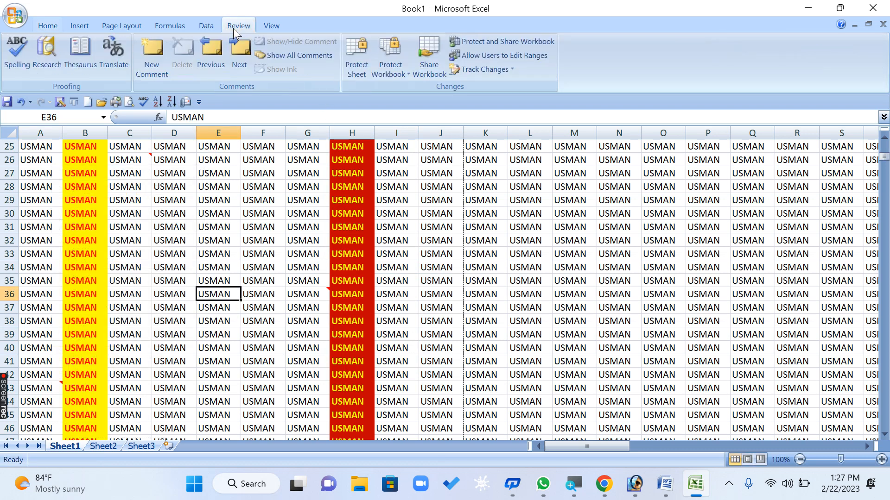
click(314, 57)
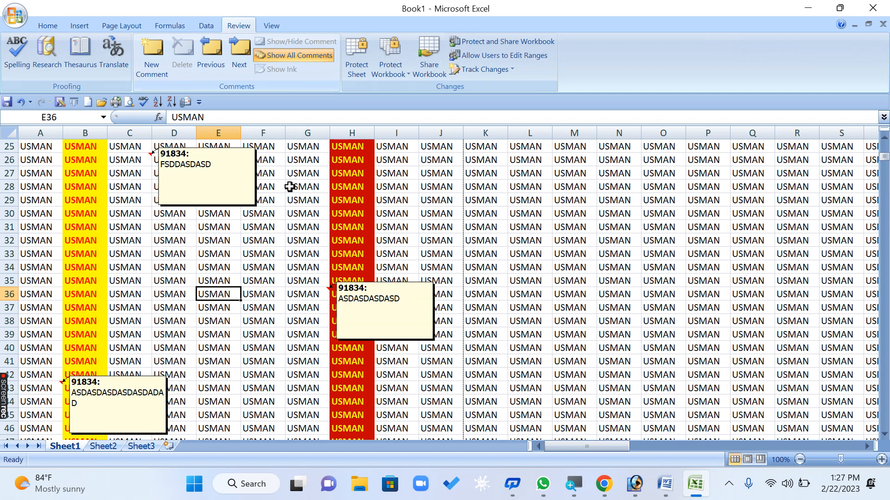
Step: Preview the sheet, inspect the comments setting in its page setup, cancel the dialog, and close the preview
click(312, 283)
key(ctrl+F2)
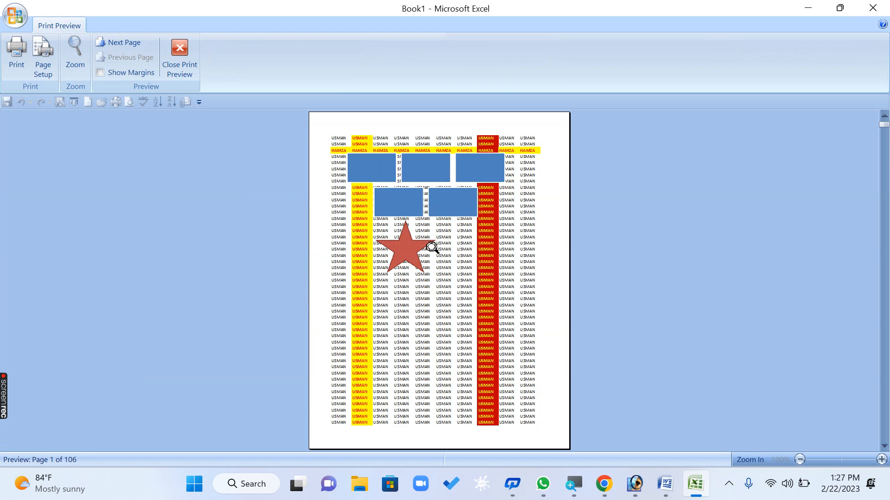
click(43, 49)
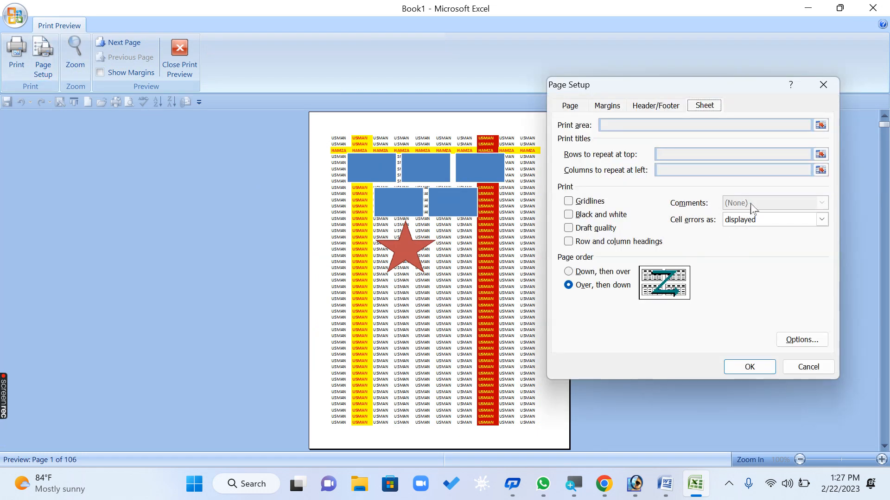
click(821, 369)
click(177, 57)
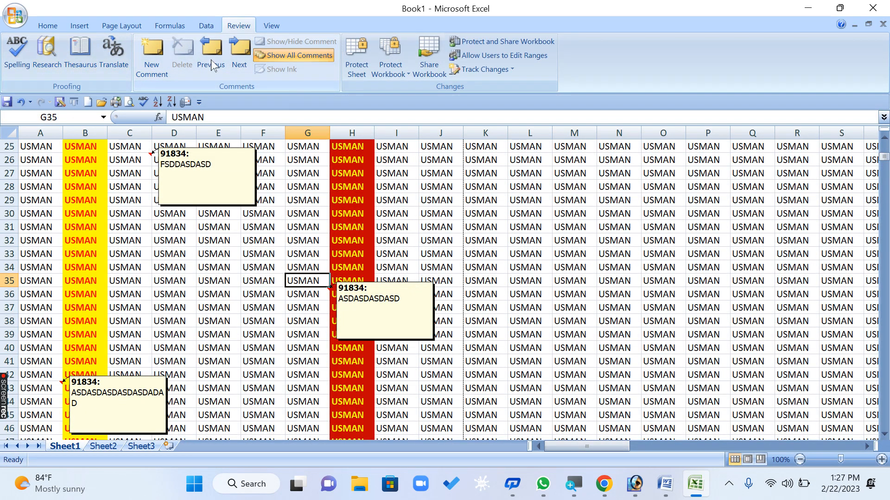
Step: Set comments to print as displayed on sheet in the worksheet's page setup and confirm
click(119, 27)
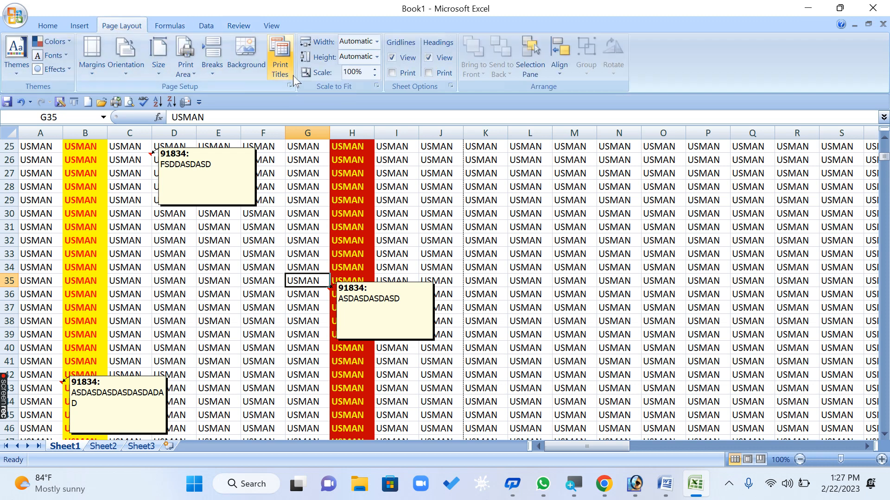
click(281, 65)
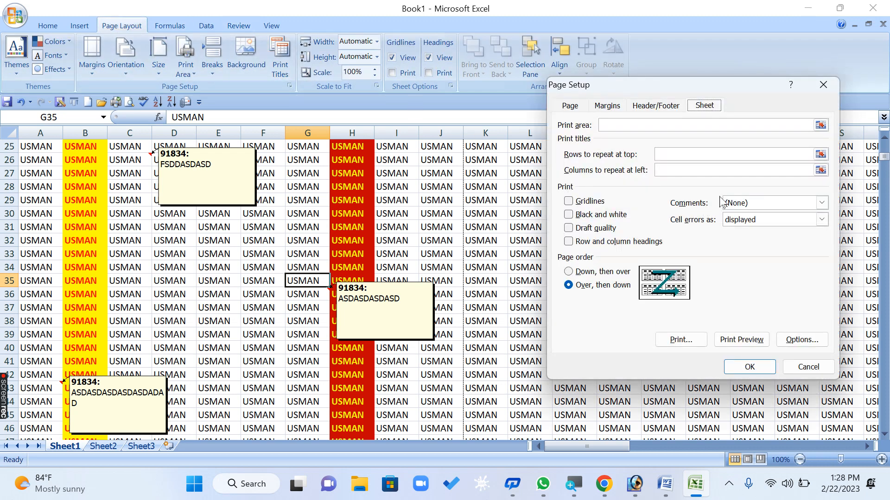
click(759, 204)
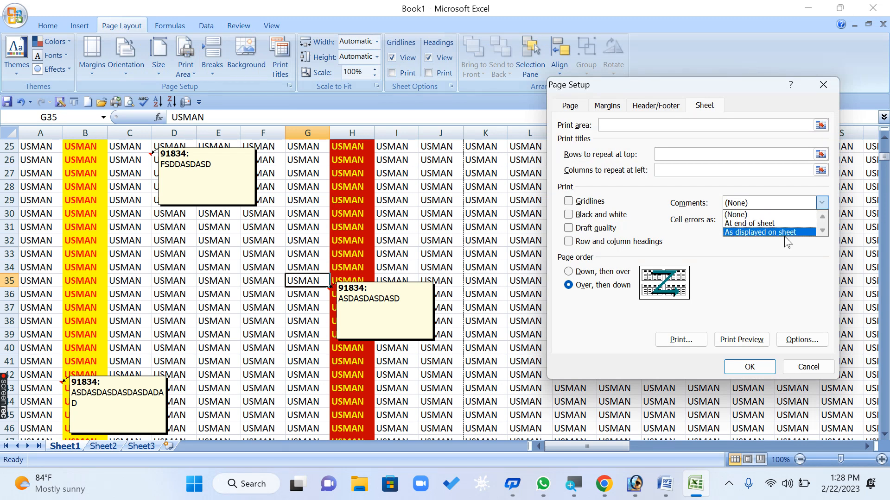
click(755, 233)
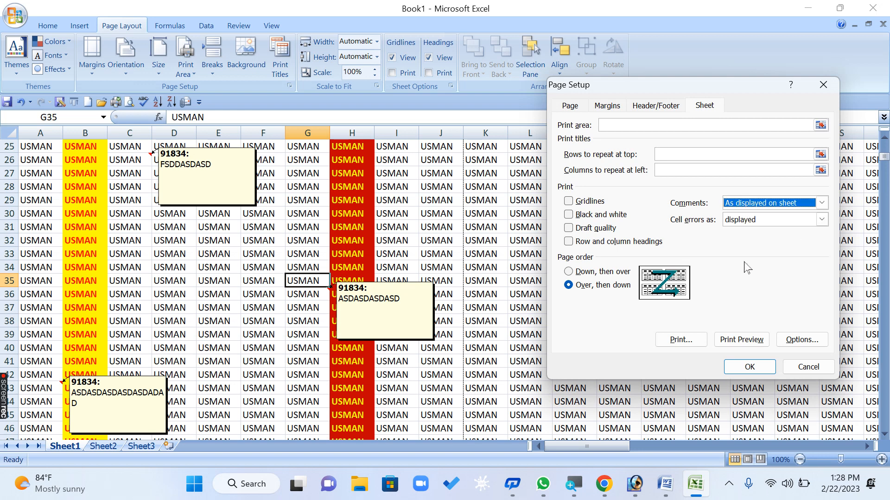
click(742, 364)
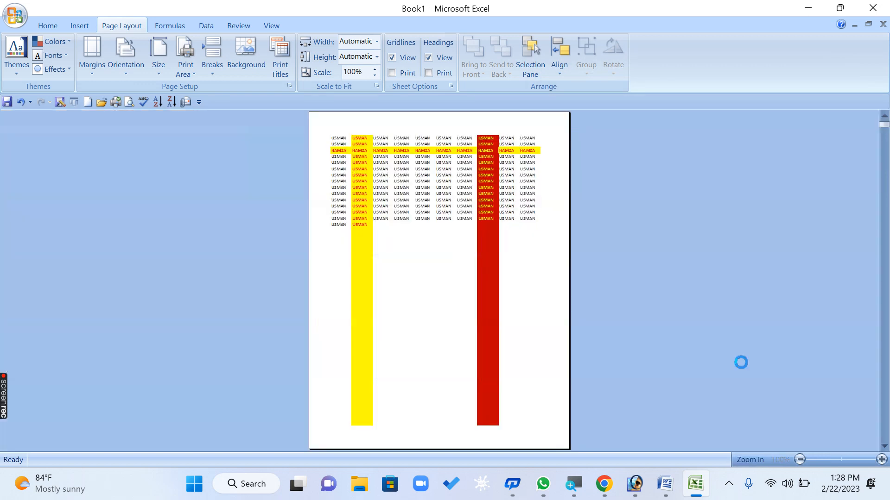
Step: Examine the comments at close range on the first page of the print preview, and close the preview
click(484, 332)
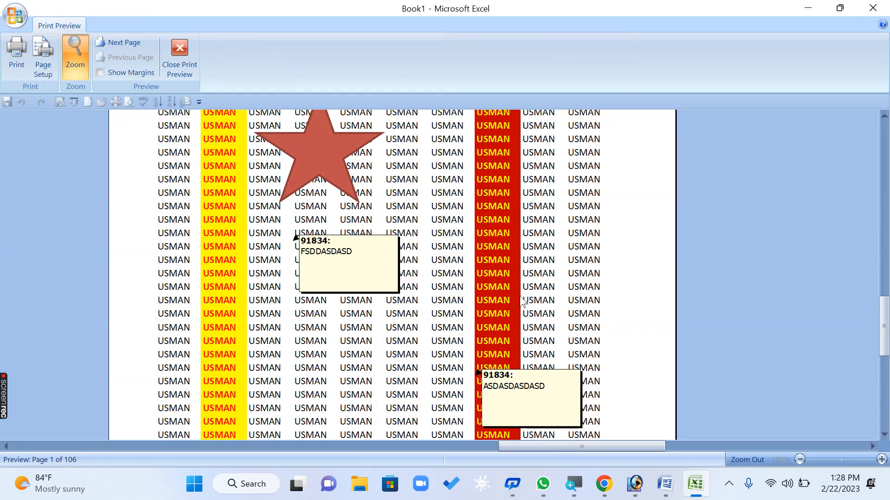
scroll(430, 362, down, 2)
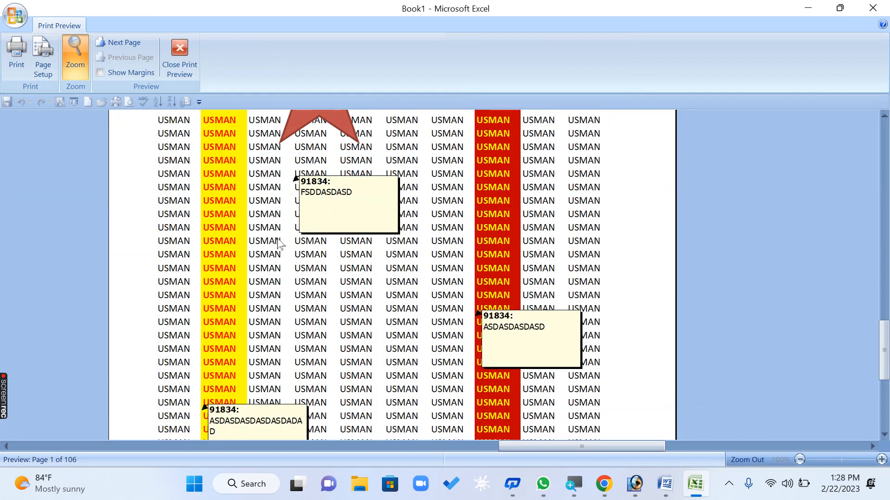
click(175, 64)
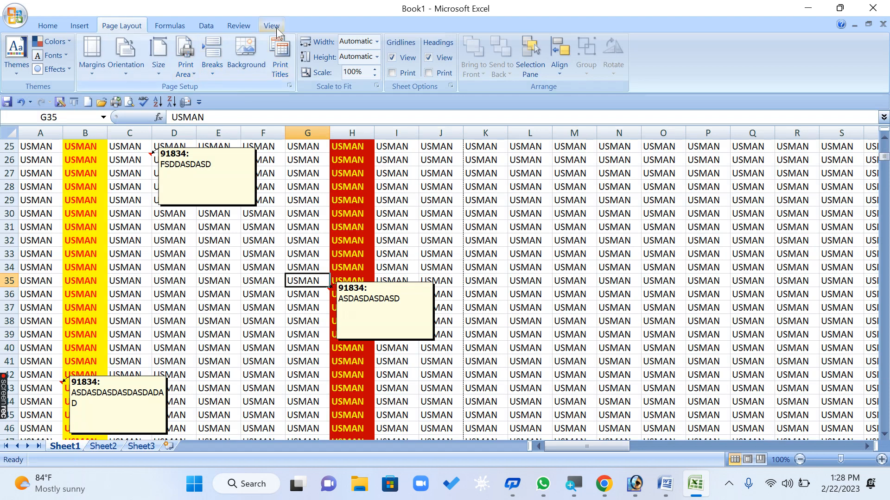
Step: Hide all comments on the sheet and open the print preview to check the full first page
click(239, 25)
click(307, 55)
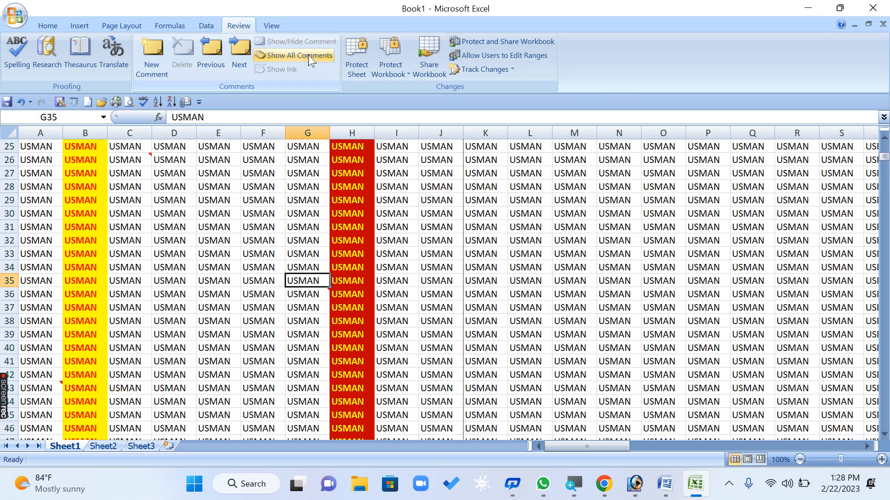
key(ctrl+F2)
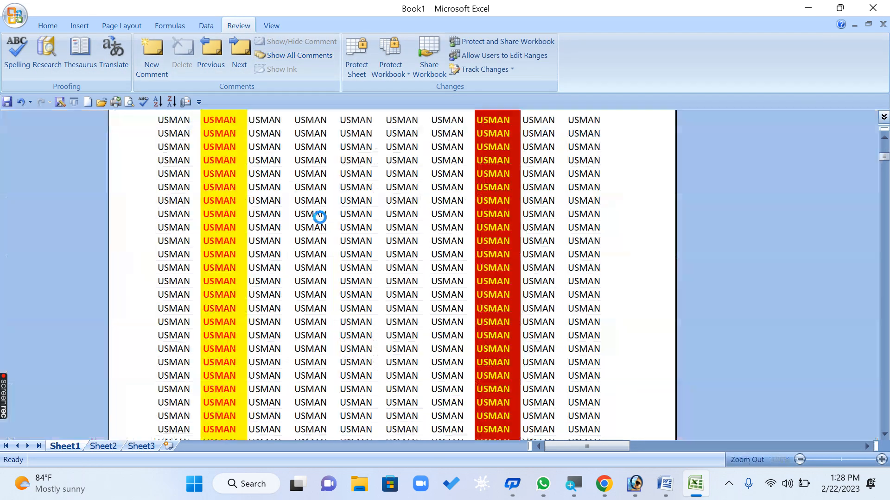
click(468, 238)
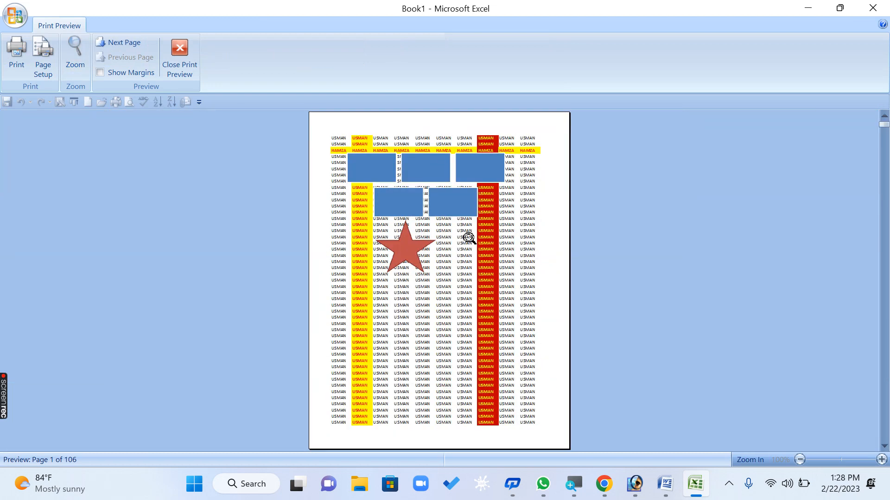
Step: Close the print preview, set comments to print at end of sheet in the page setup, and confirm
click(164, 51)
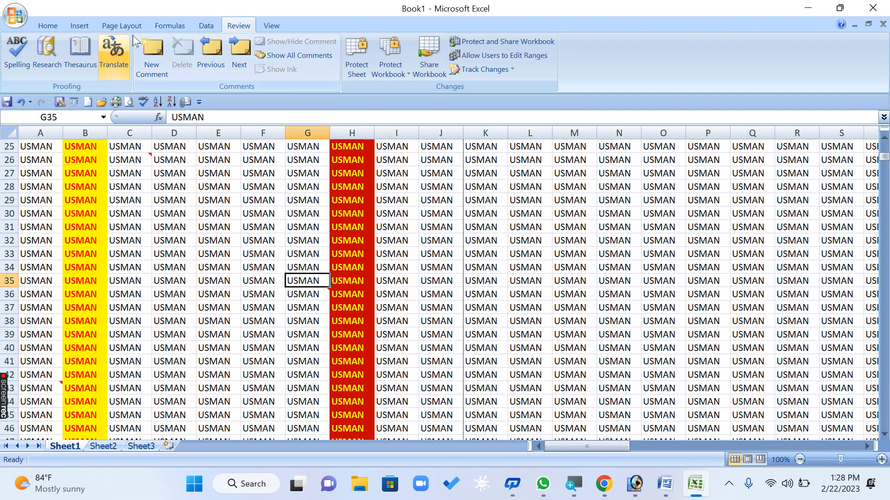
click(121, 26)
click(279, 65)
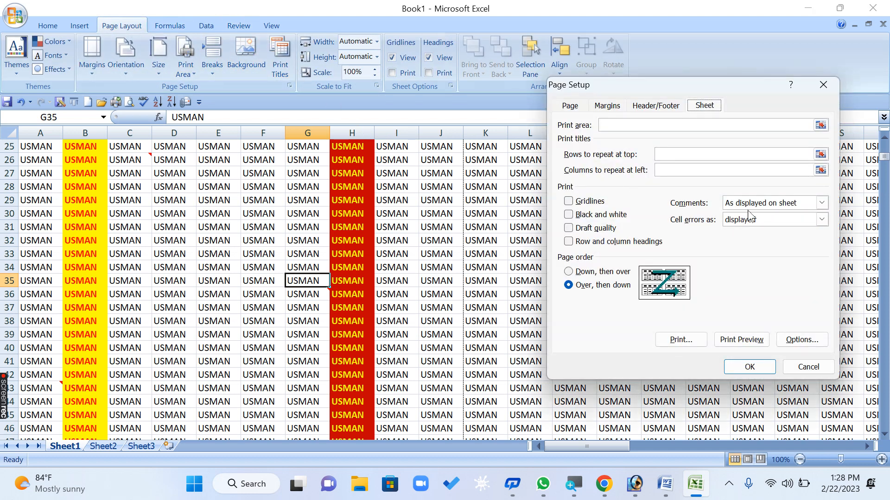
click(812, 205)
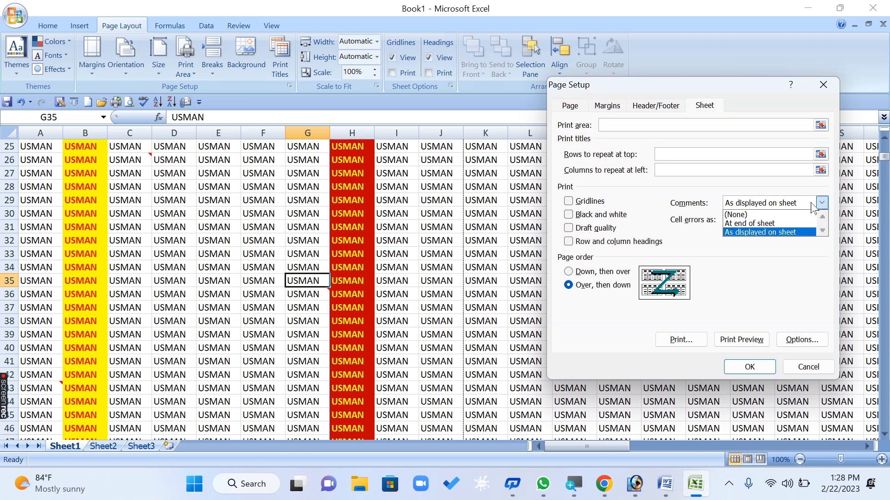
click(787, 224)
click(762, 367)
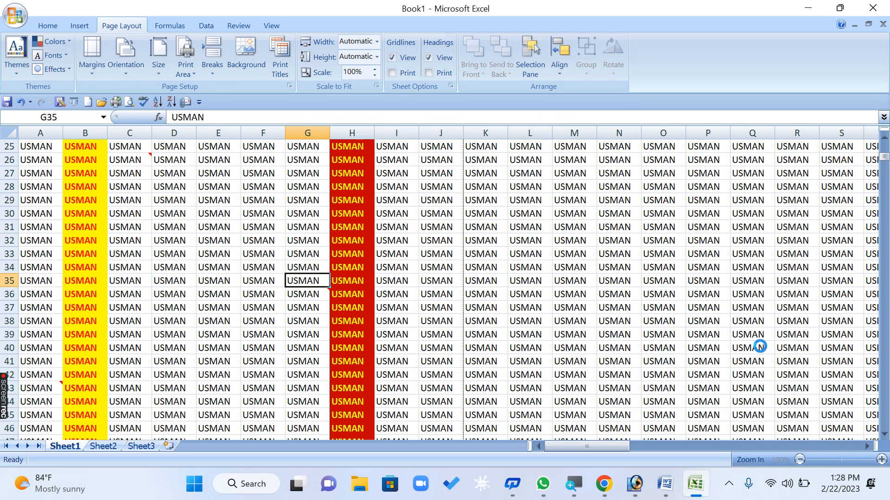
Step: Examine the printed comments at close range on the last page of the print preview, and close the preview
key(ctrl+F2)
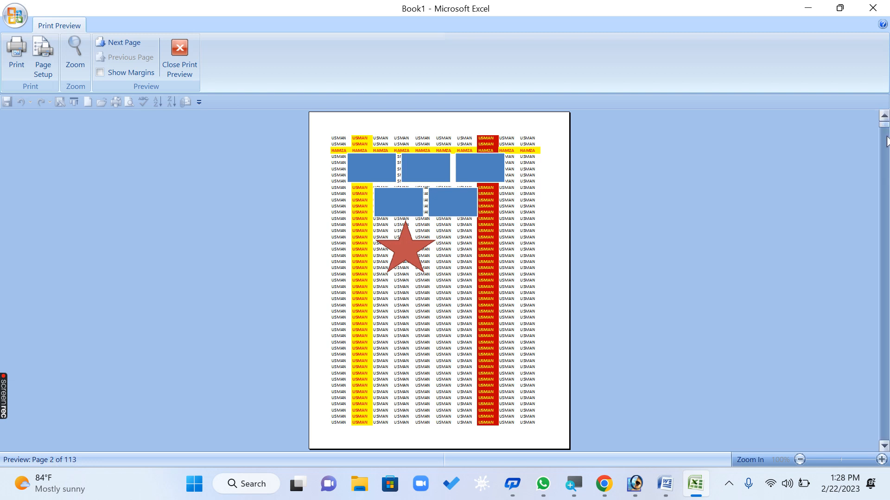
drag(884, 124, 885, 436)
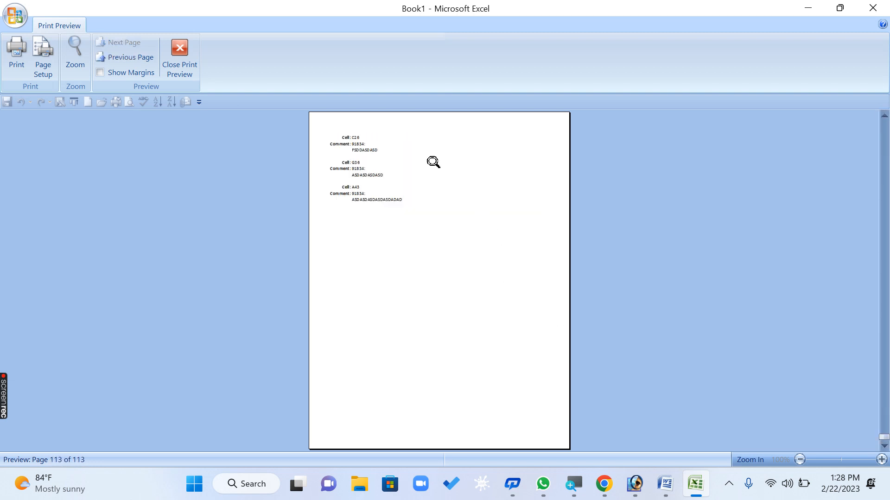
click(387, 117)
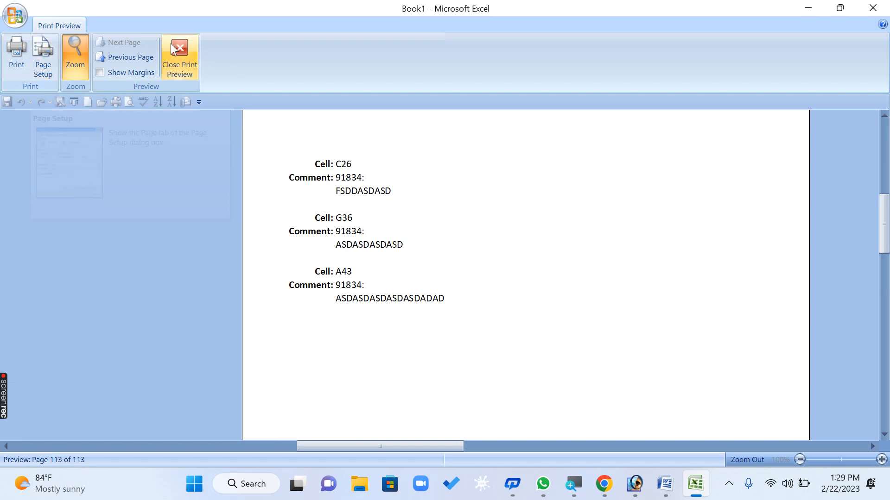
click(185, 51)
Step: Review the comments choice in the sheet's page setup, keep At end of sheet, and confirm the dialog
click(289, 86)
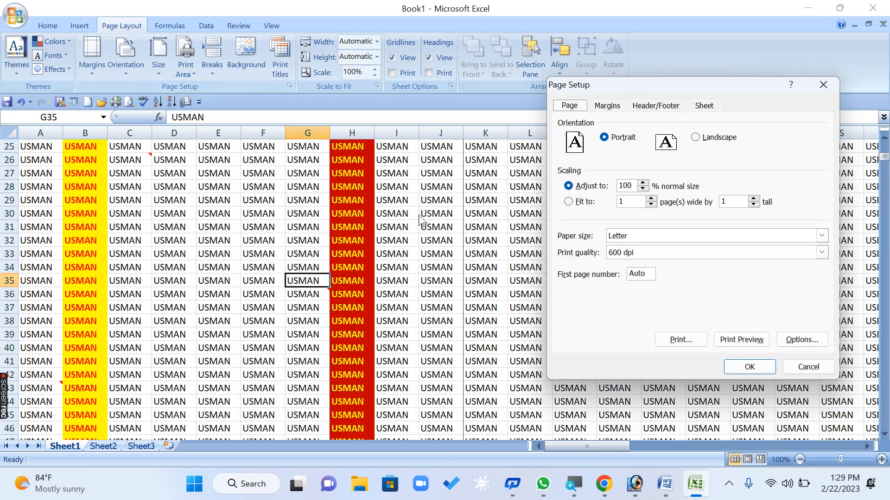
click(704, 106)
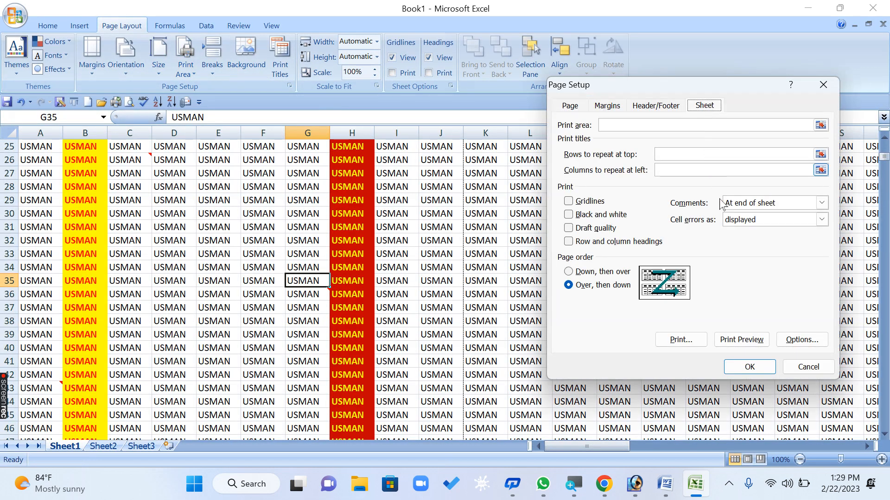
click(734, 204)
click(747, 223)
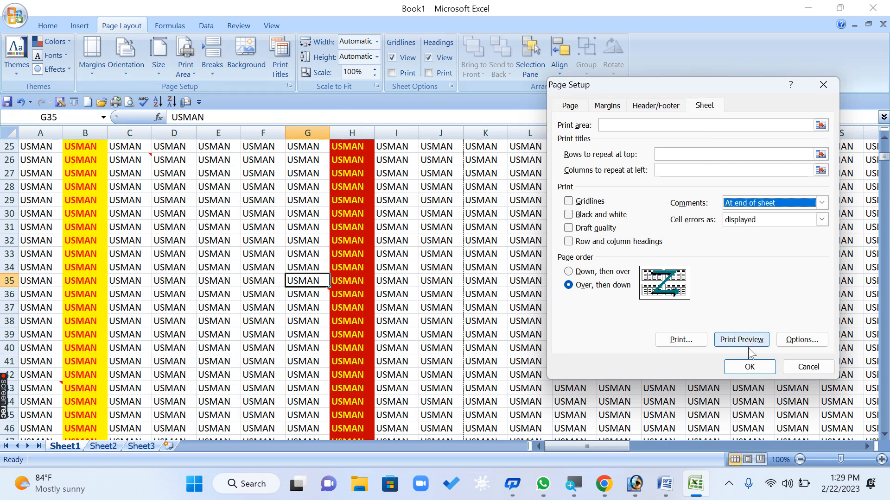
click(749, 367)
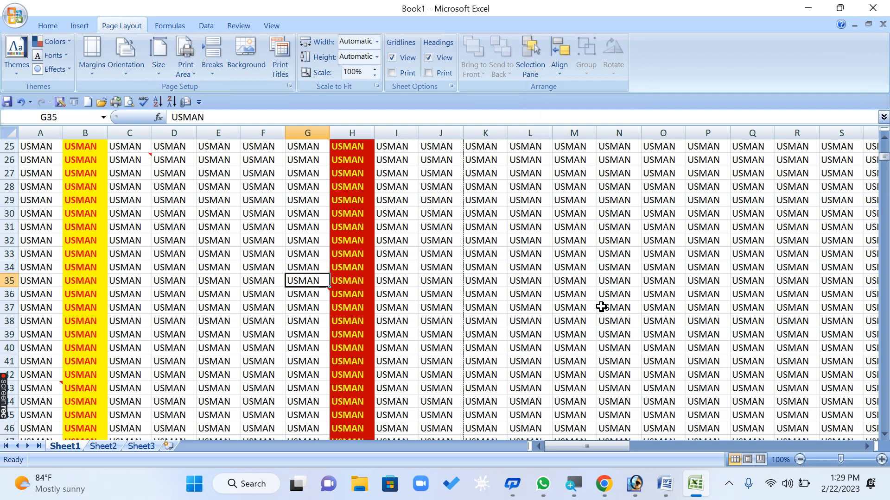
Step: Zoom the sheet out to 10% and trace its printed pages across the top row and down the first page column
scroll(602, 305, down, 6)
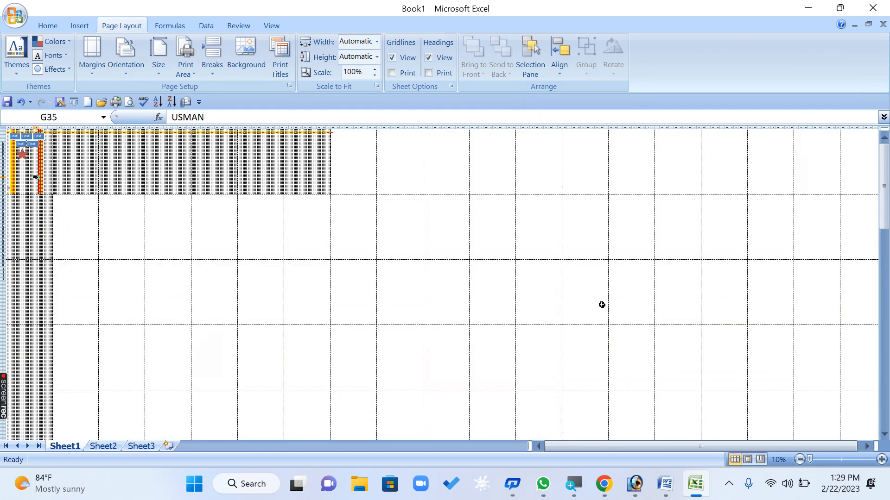
click(431, 319)
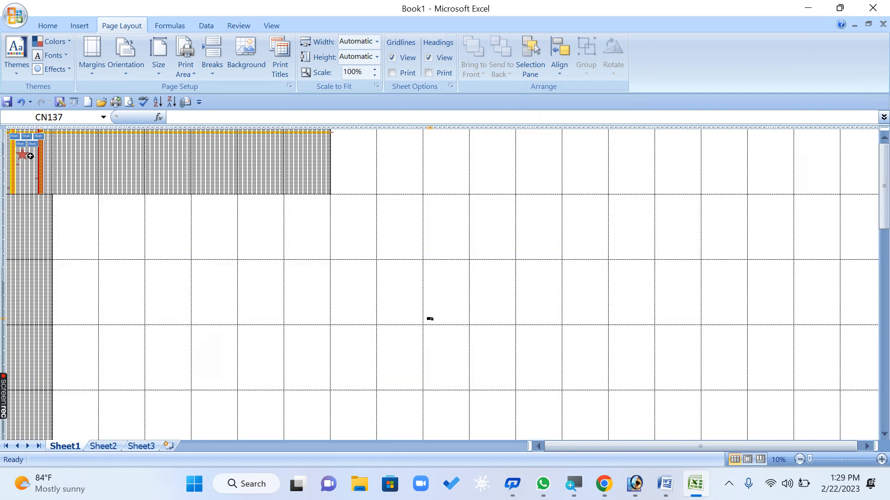
drag(30, 155, 391, 188)
click(363, 288)
drag(28, 206, 47, 423)
click(166, 364)
drag(23, 173, 22, 168)
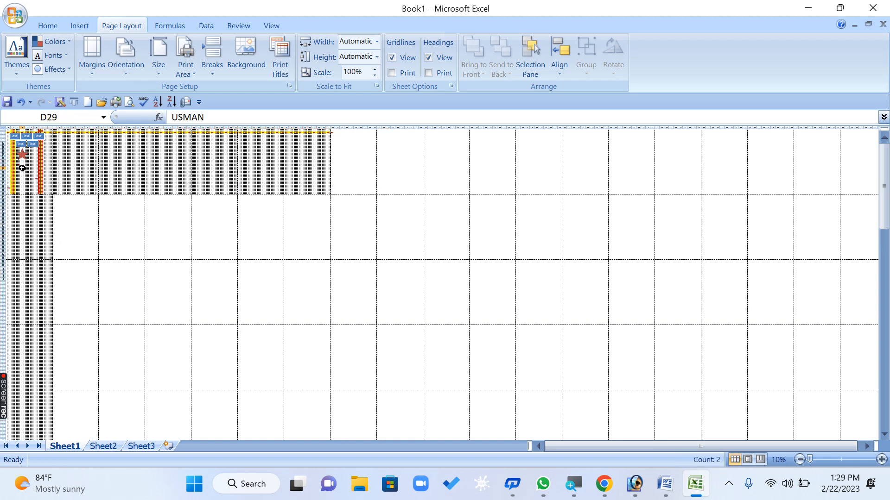
Step: Trace the page sequence downward and across the sheet, moving the star shape down to the fifth page of the first page column
click(29, 225)
click(33, 287)
click(31, 349)
click(29, 412)
drag(30, 163, 38, 436)
click(77, 153)
drag(76, 153, 341, 173)
click(174, 148)
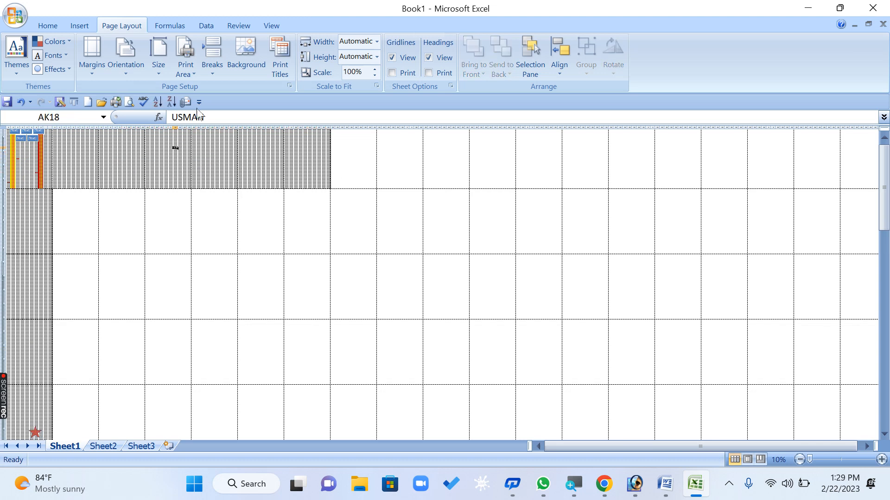
Step: Try the Down, then over page order in the page setup, switch back to Over, then down, and confirm
click(280, 59)
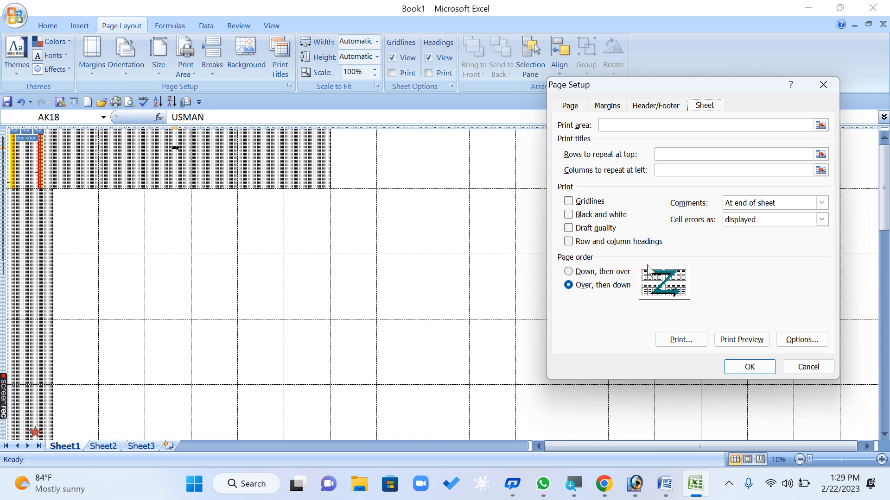
click(586, 273)
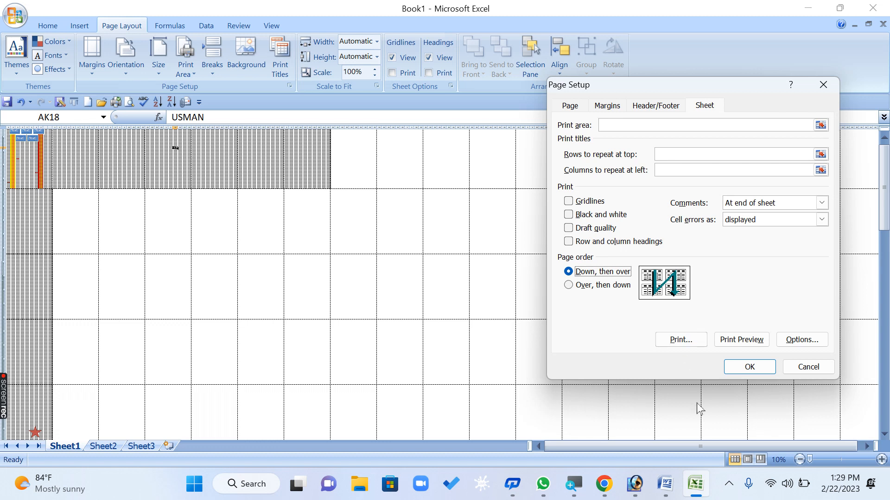
click(569, 286)
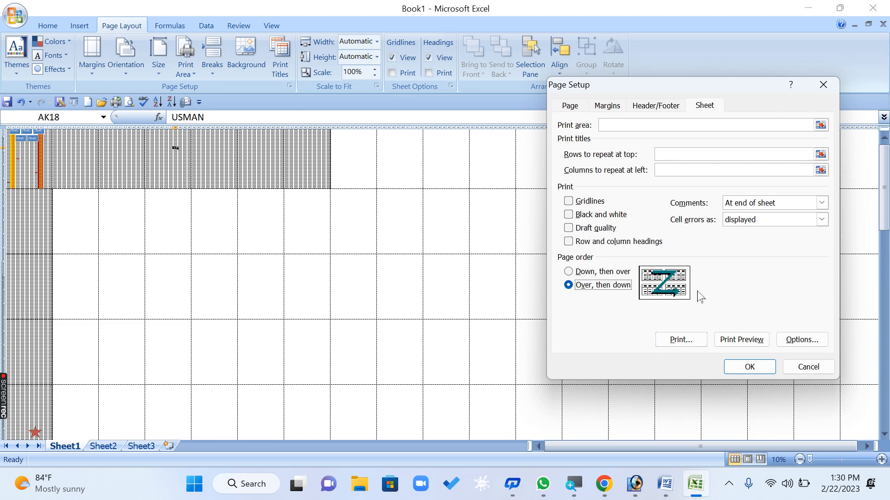
click(732, 367)
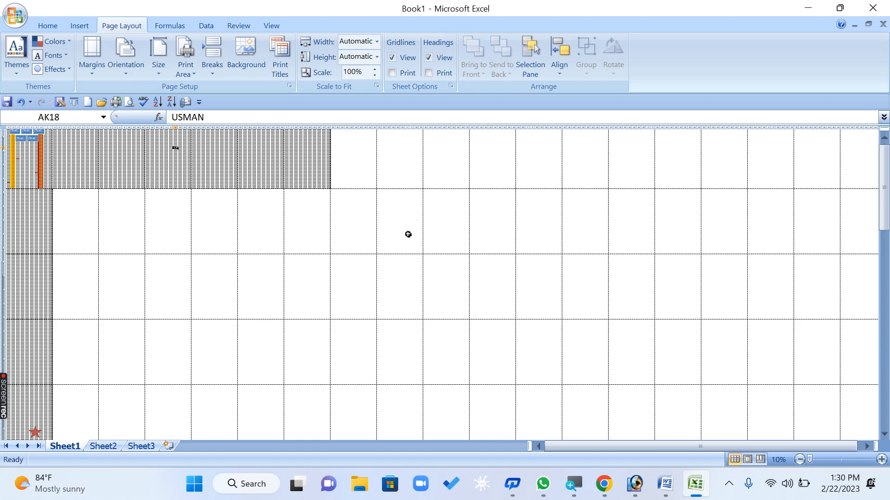
Step: Compare the two page orders and examine the cell error printing options in the page setup, and cancel the dialog
click(280, 58)
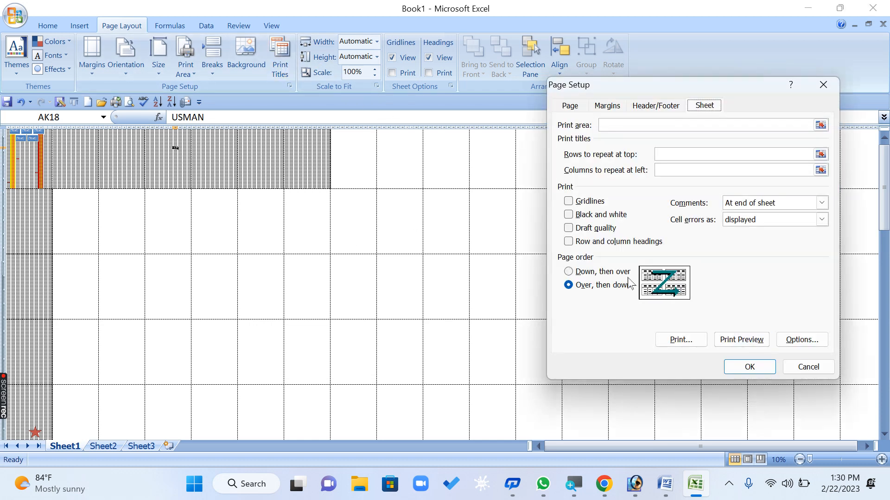
click(600, 272)
click(601, 286)
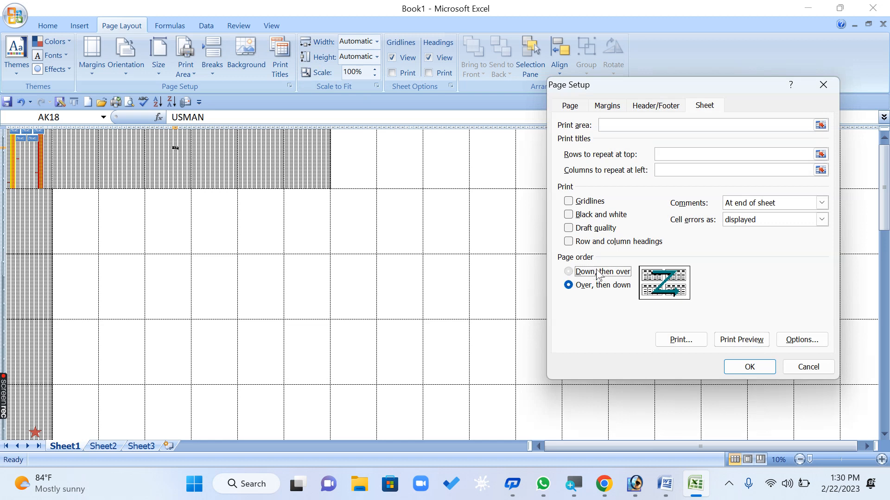
click(598, 273)
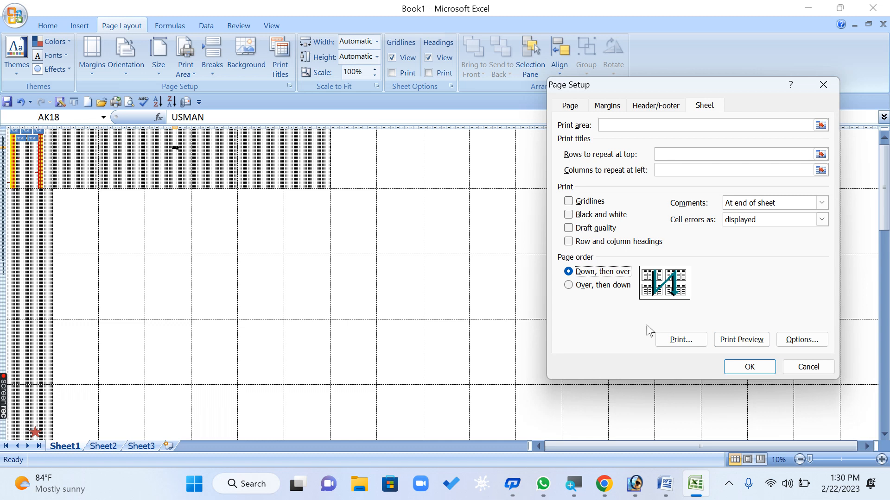
drag(606, 84, 521, 45)
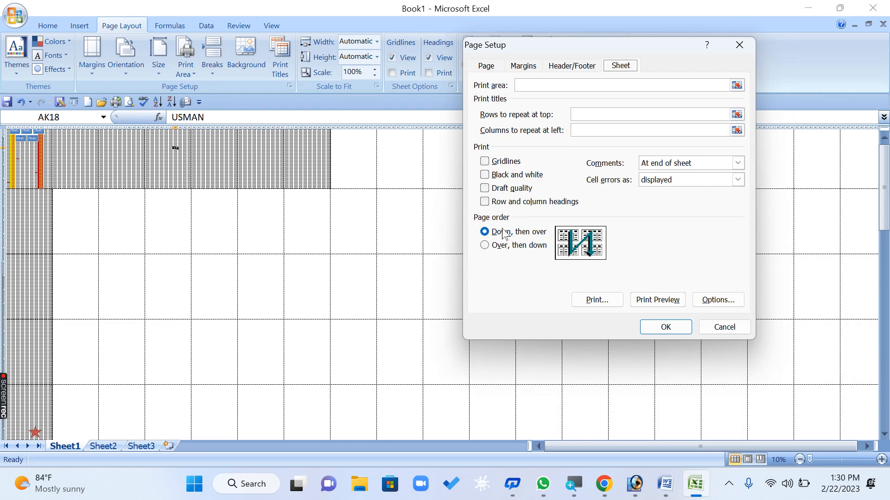
click(704, 182)
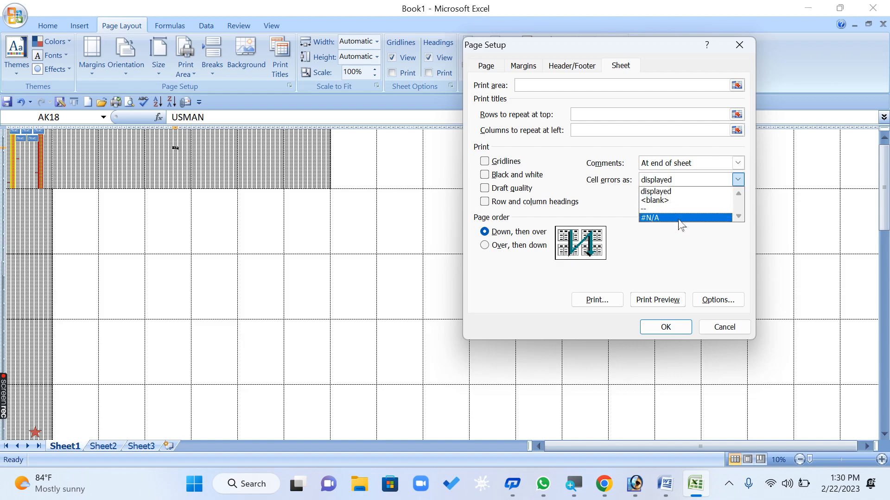
click(740, 329)
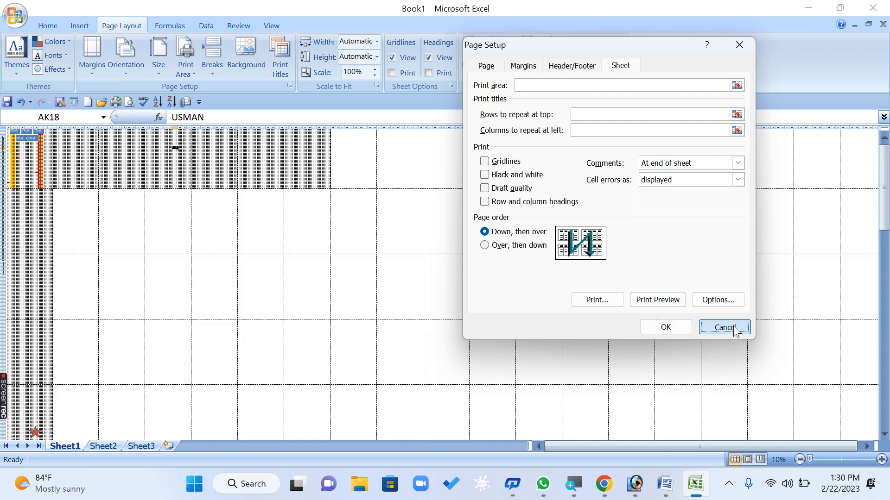
click(740, 329)
Step: Zoom in on the data beside the red column H and clear the contents of cells E25 and E26
ctrl+scroll(383, 275, up, 8)
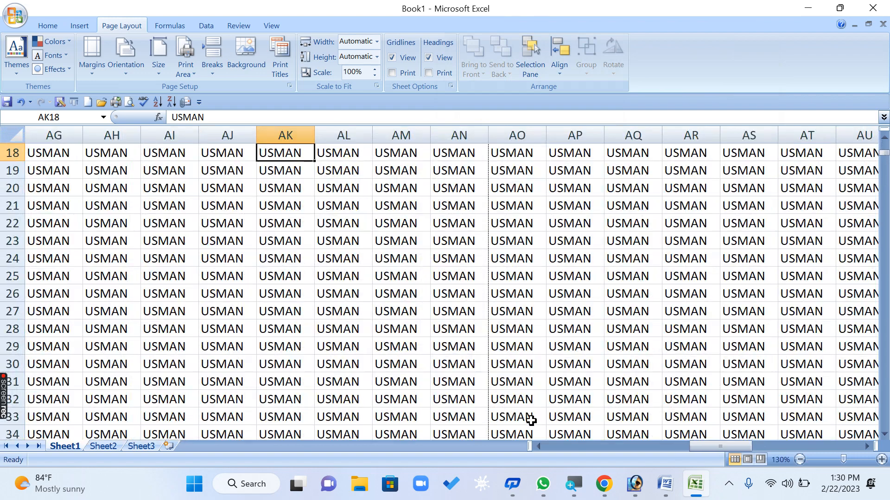
drag(707, 447, 551, 446)
ctrl+scroll(374, 348, up, 1)
ctrl+scroll(375, 347, up, 3)
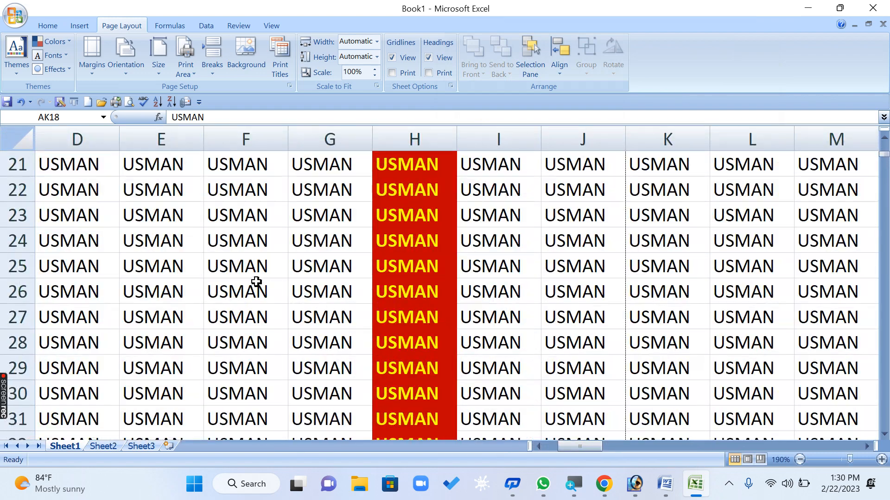
click(168, 268)
key(Delete)
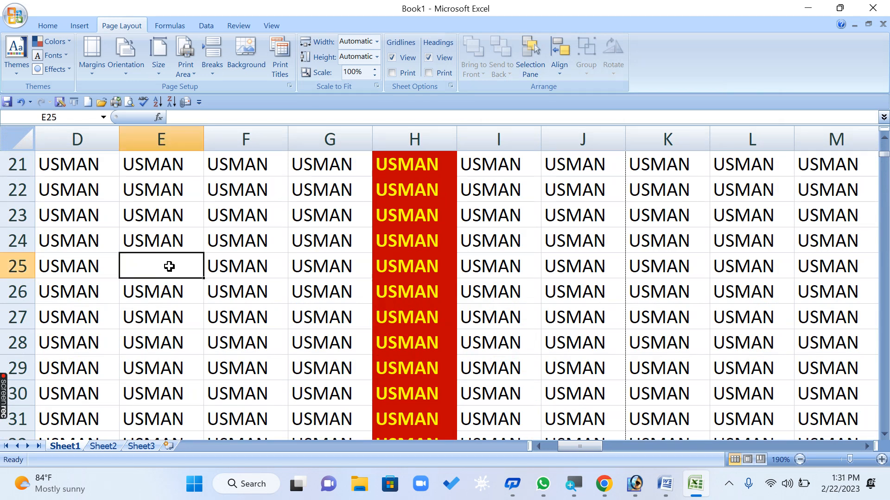
key(Down)
key(Delete)
Step: Enter the formula =500+E24 in cell E26 to produce a cell error
key(Up)
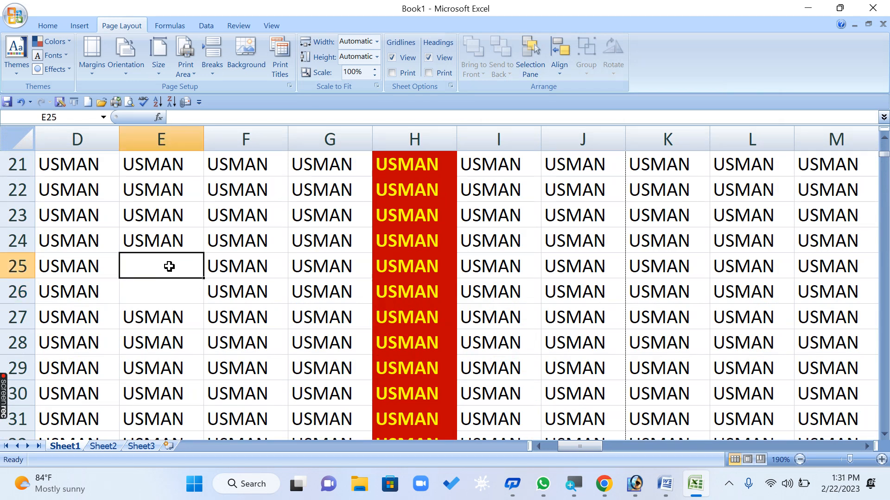
key(Down)
text(=)
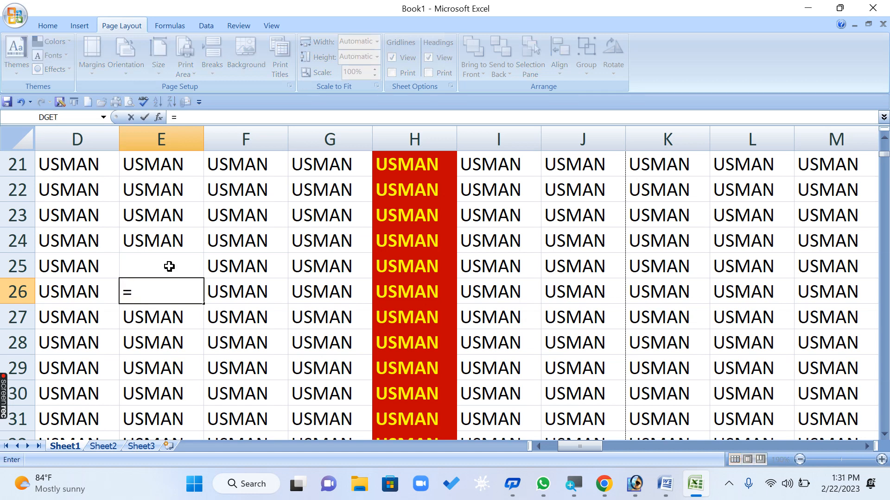
text(500+)
click(138, 241)
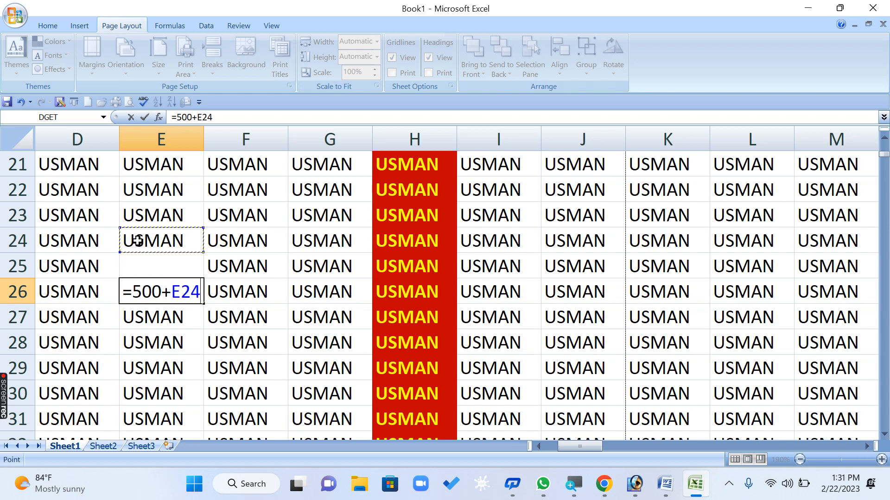
key(Return)
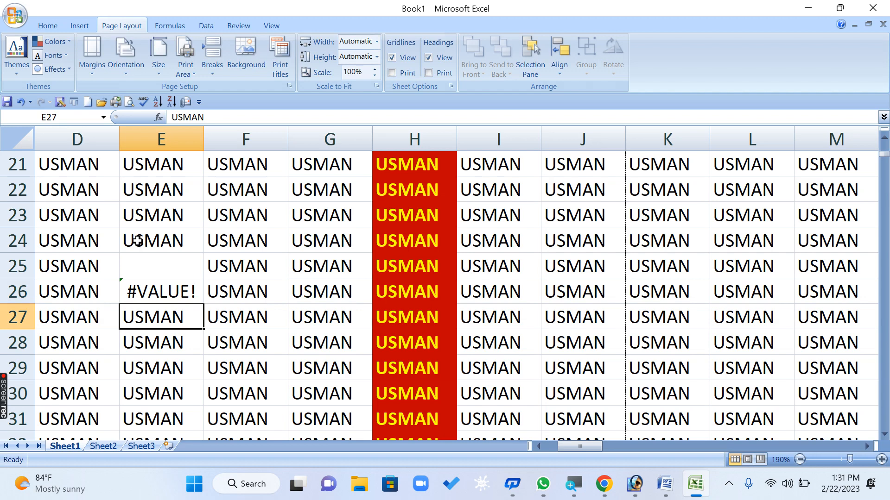
Step: Examine how the cell error prints at close range in the print preview, close it, and return to the sheet's first rows
key(ctrl+F2)
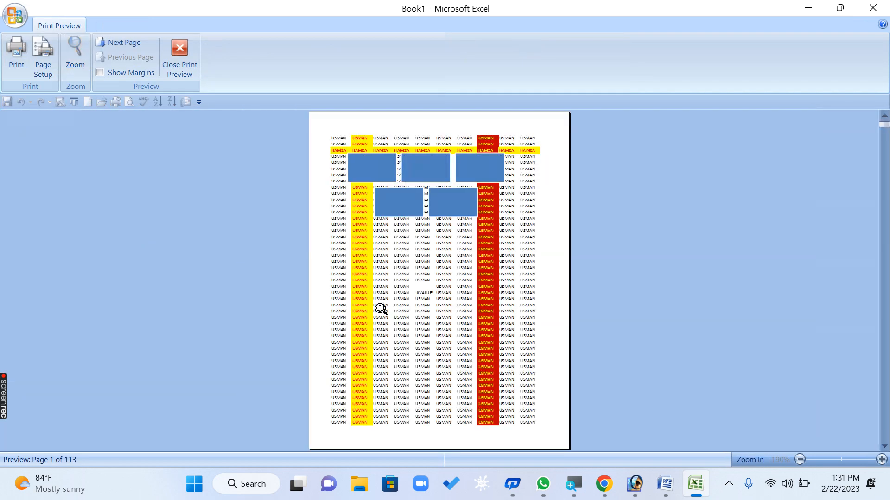
click(388, 284)
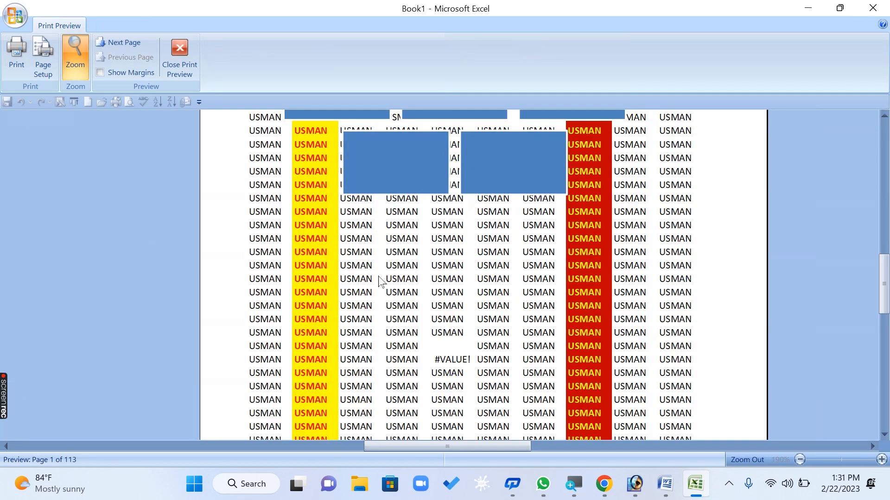
scroll(380, 278, up, 3)
click(179, 58)
scroll(378, 223, up, 7)
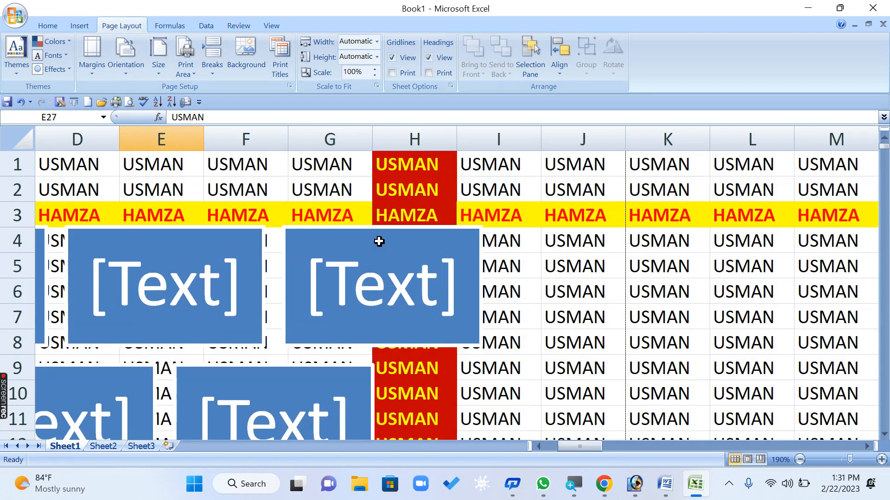
Step: Delete the blue [Text] SmartArt graphic that covers the data near the top of the sheet
click(281, 238)
key(Delete)
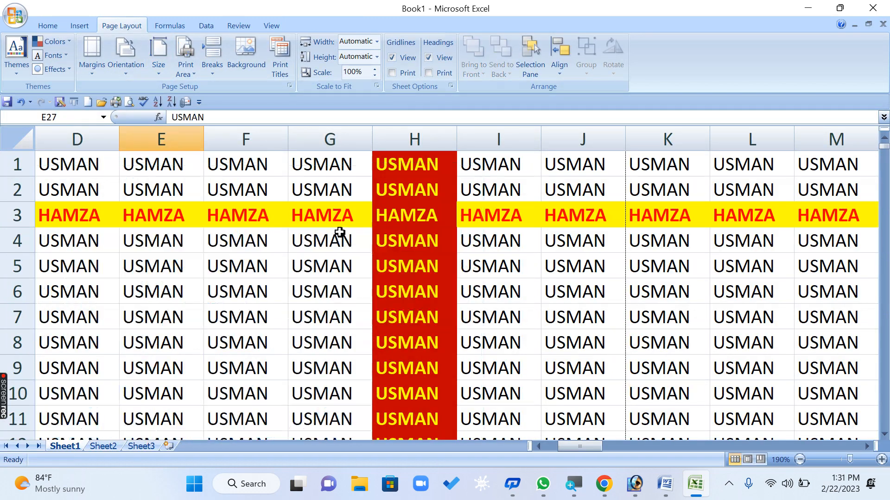
click(286, 297)
Step: Clear the contents of cells C4, C5 and C6 below the yellow row
scroll(538, 446, left, 3)
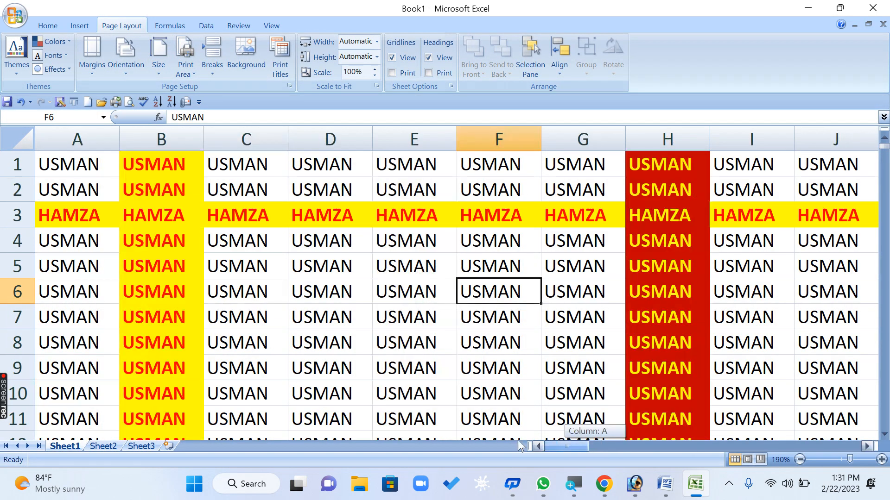
ctrl+scroll(440, 316, down, 6)
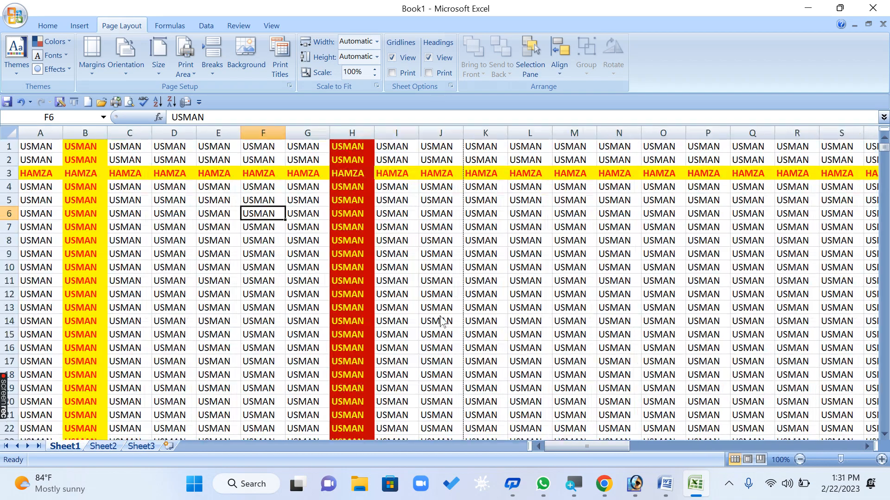
ctrl+scroll(440, 319, up, 4)
ctrl+scroll(437, 312, down, 1)
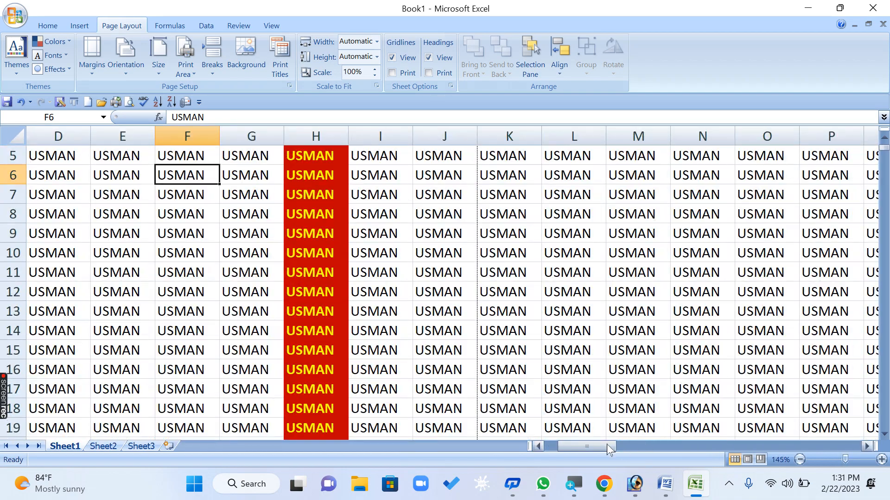
drag(598, 447, 530, 449)
scroll(440, 341, up, 2)
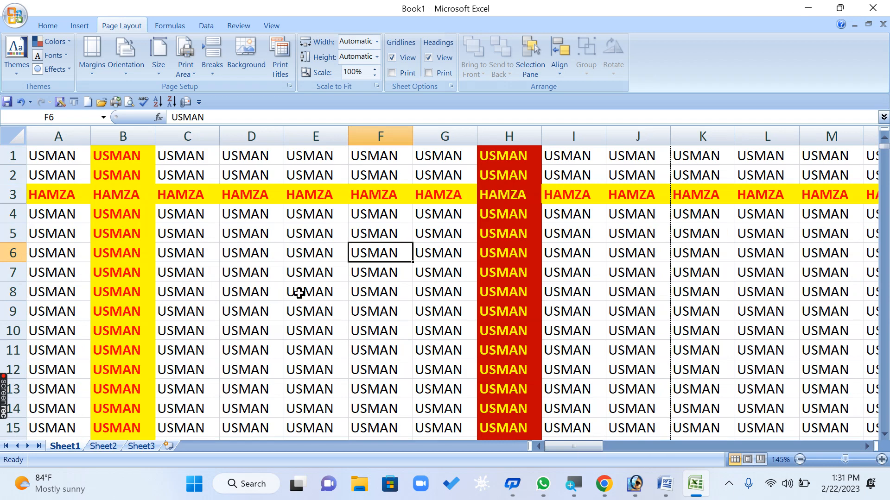
ctrl+scroll(195, 262, up, 6)
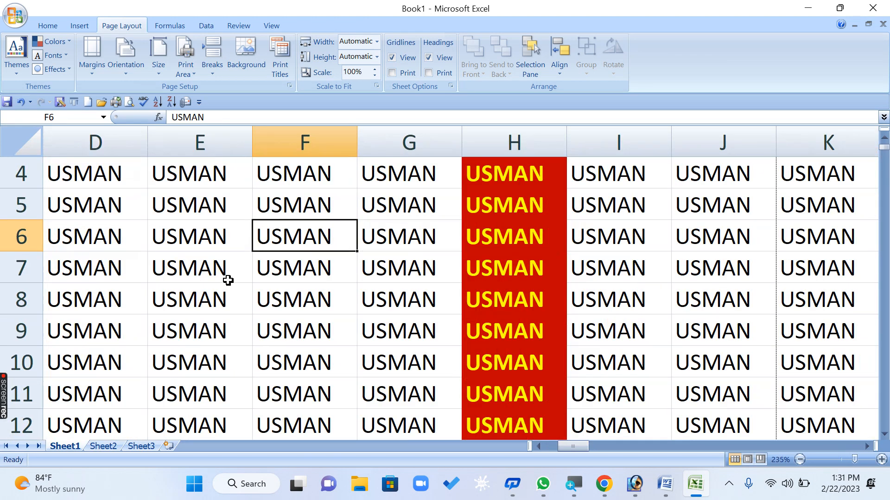
drag(582, 447, 561, 448)
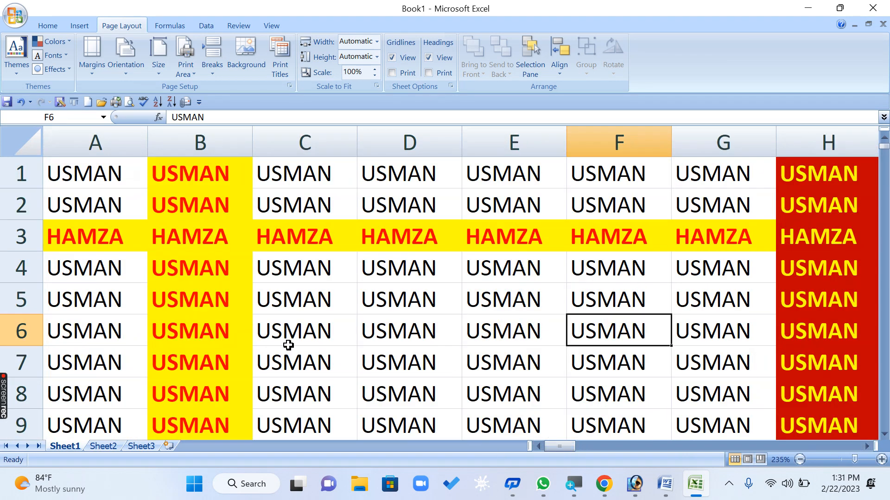
click(289, 273)
key(Delete)
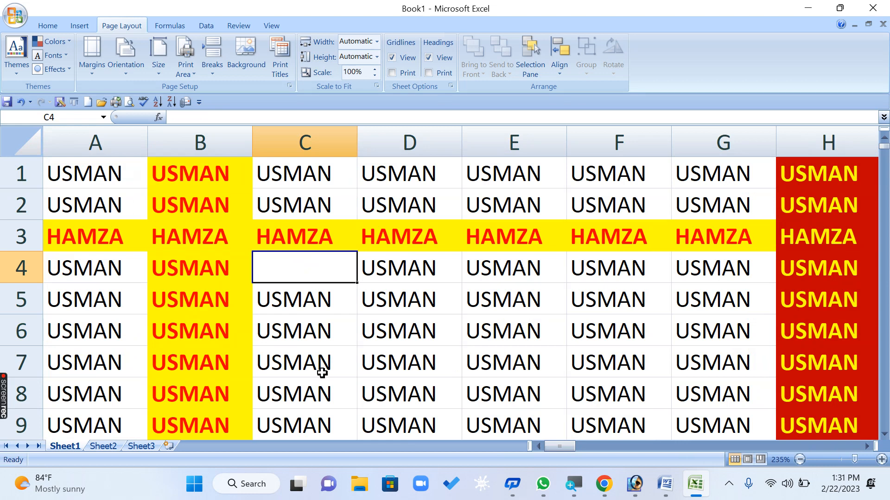
click(312, 331)
key(Delete)
click(313, 302)
key(Delete)
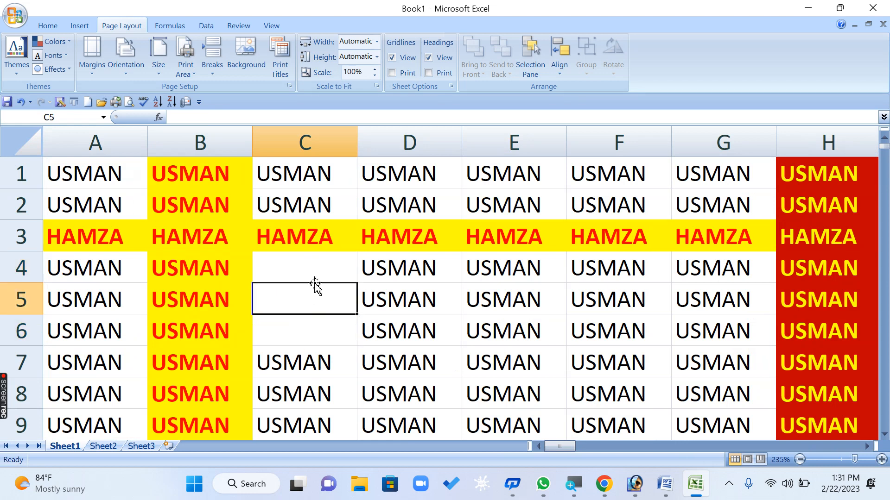
Step: Enter the formula =D4+50 in cell C4 to produce a cell error
click(308, 270)
text(=)
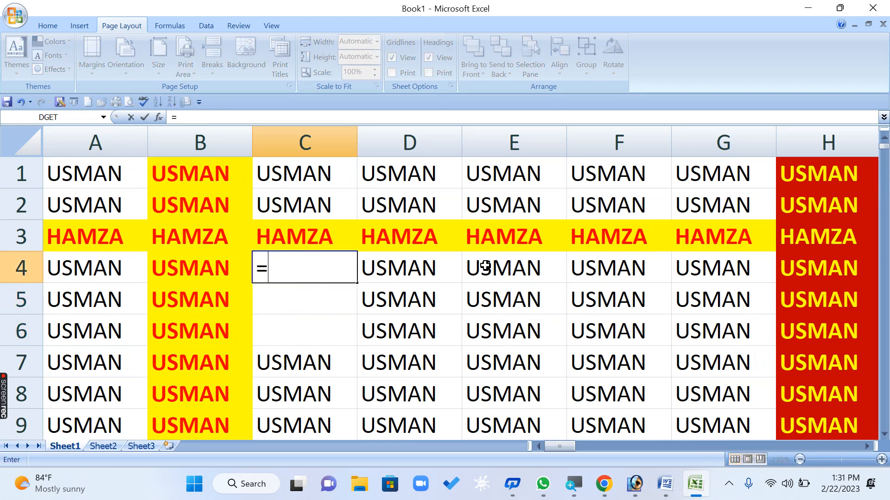
click(391, 267)
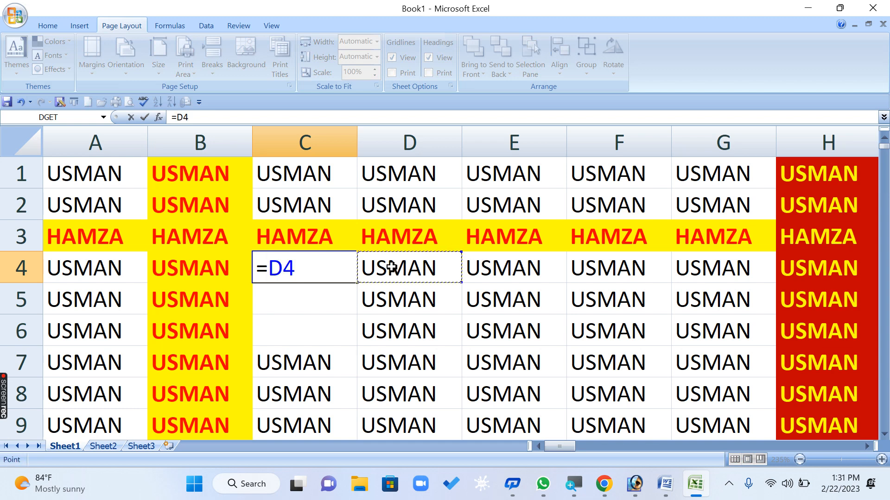
text(+50)
key(Return)
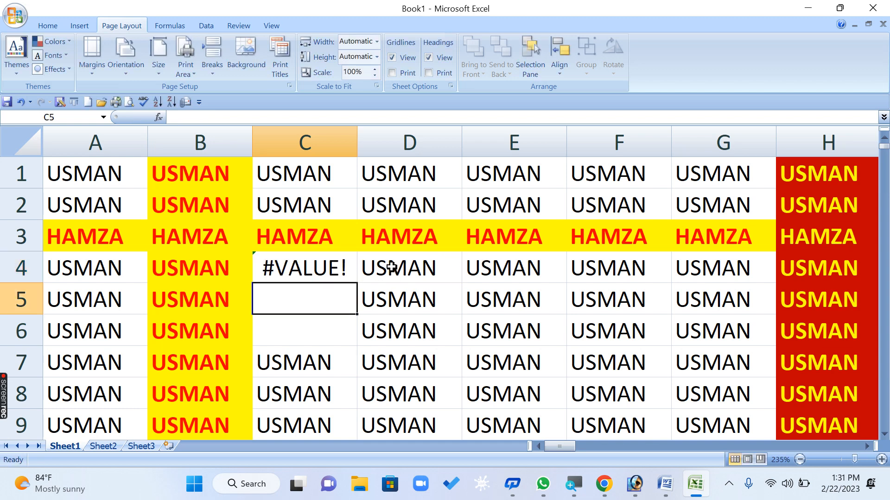
Step: Enter the formula =D5/50 in cell C5 and =D6-90 in cell C6 to produce more cell errors
text(=)
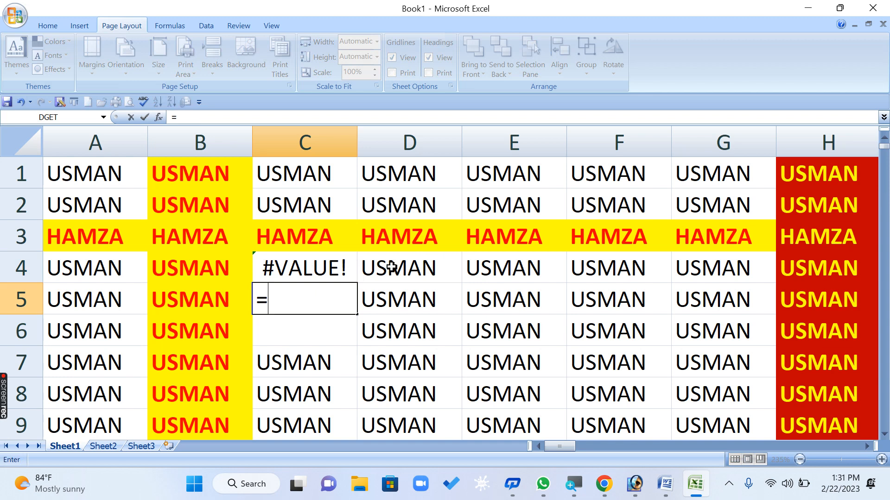
click(401, 303)
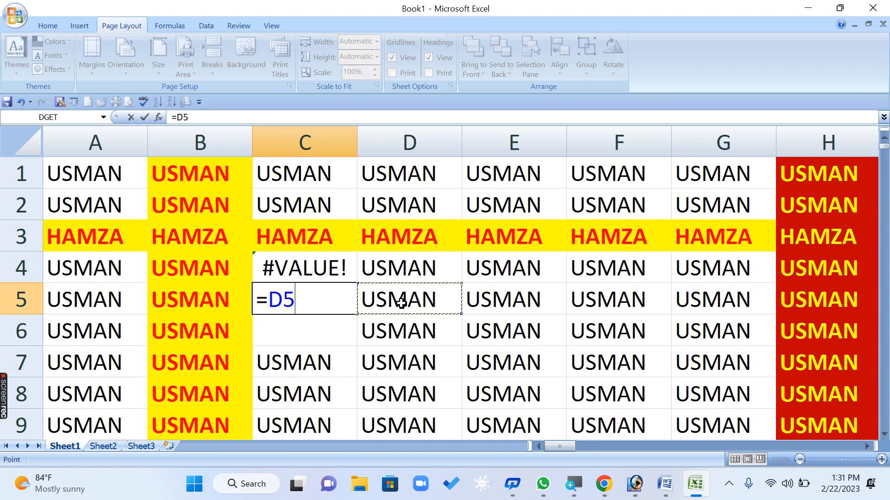
text(/50)
key(Return)
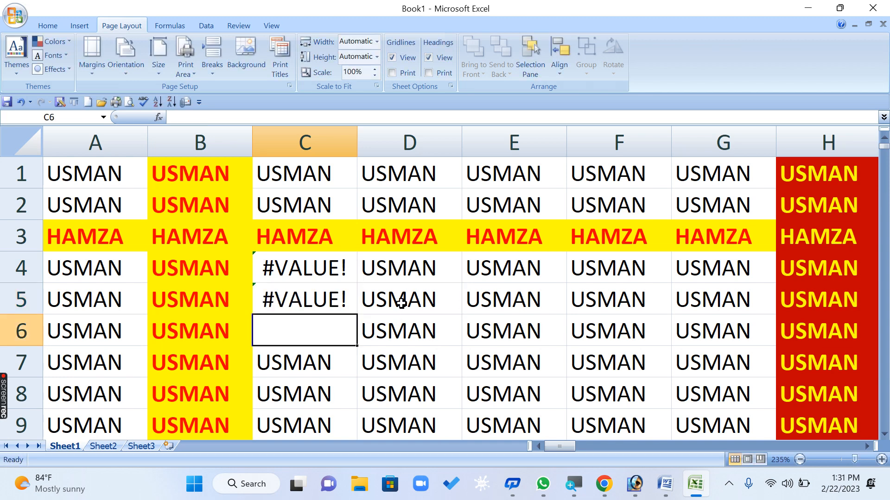
text(=)
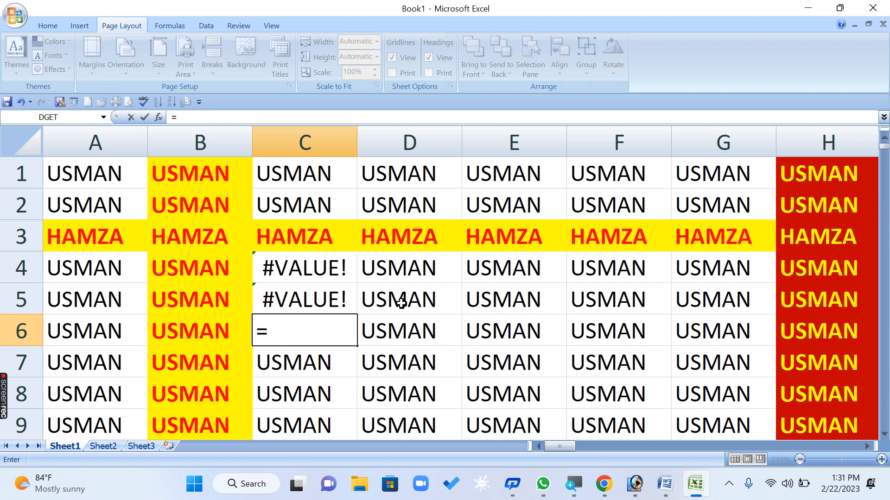
click(389, 327)
text(-90)
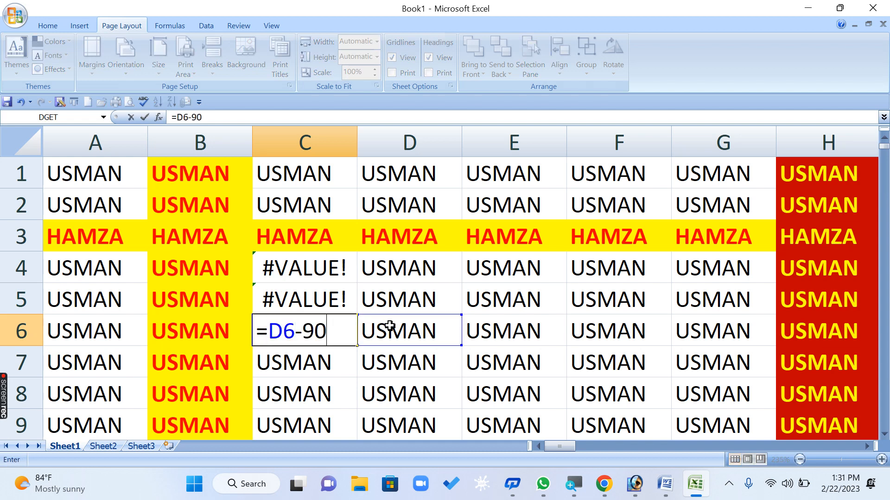
key(Return)
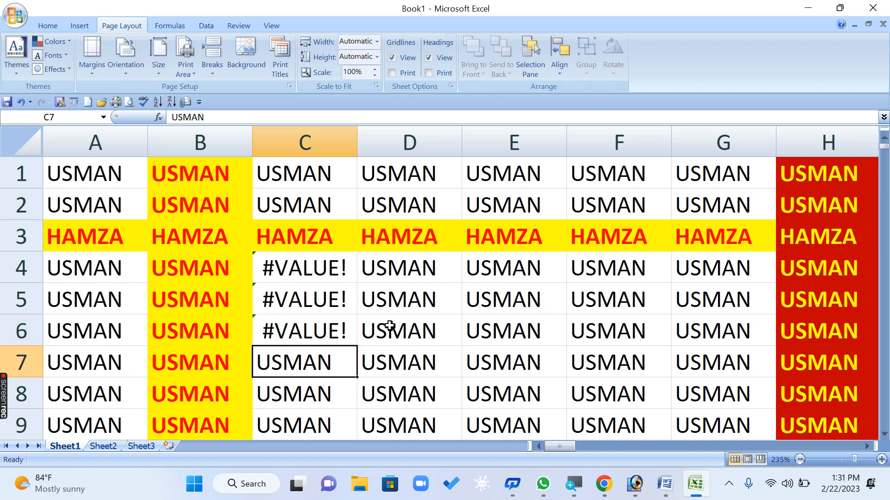
Step: Enter the misspelled function formula =SUME(D6:D9) in cell C7 to produce a name error
text(=)
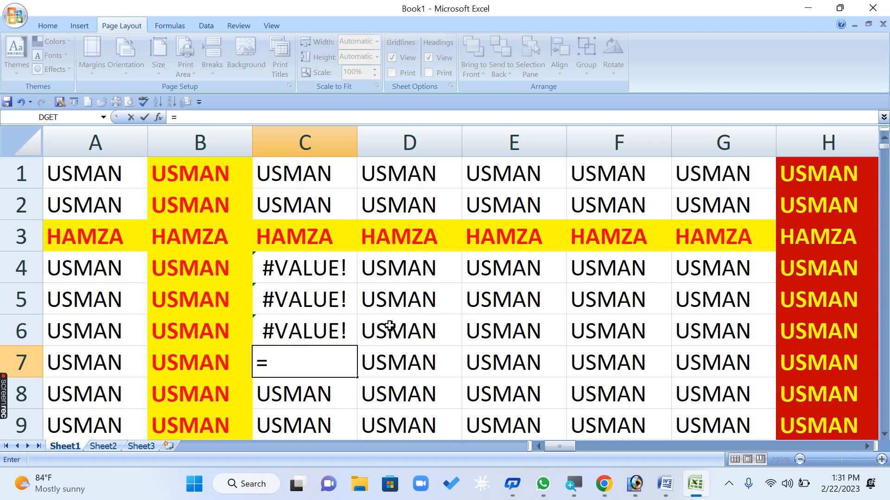
text(SYM)
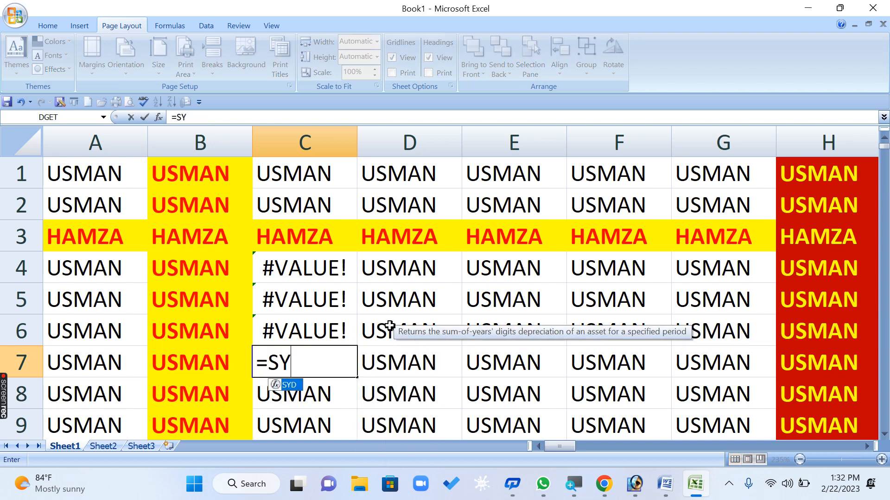
key(BackSpace)
key(BackSpace)
text(UME()
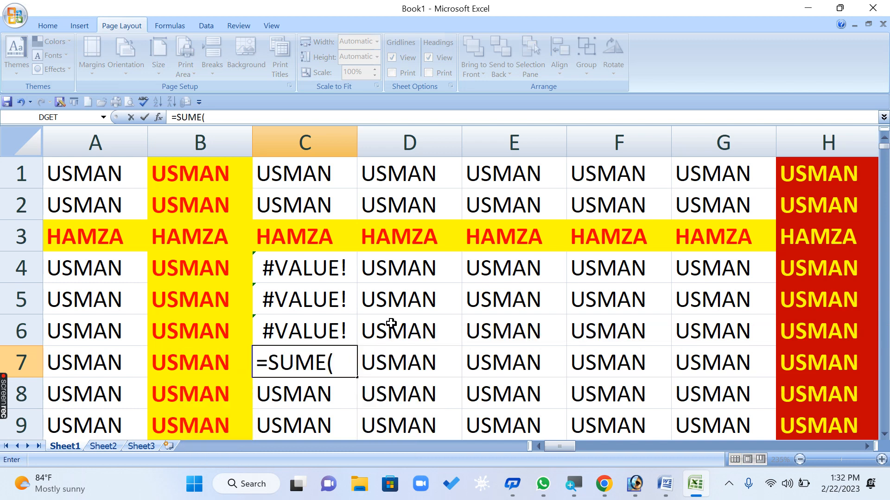
drag(391, 326, 402, 436)
text())
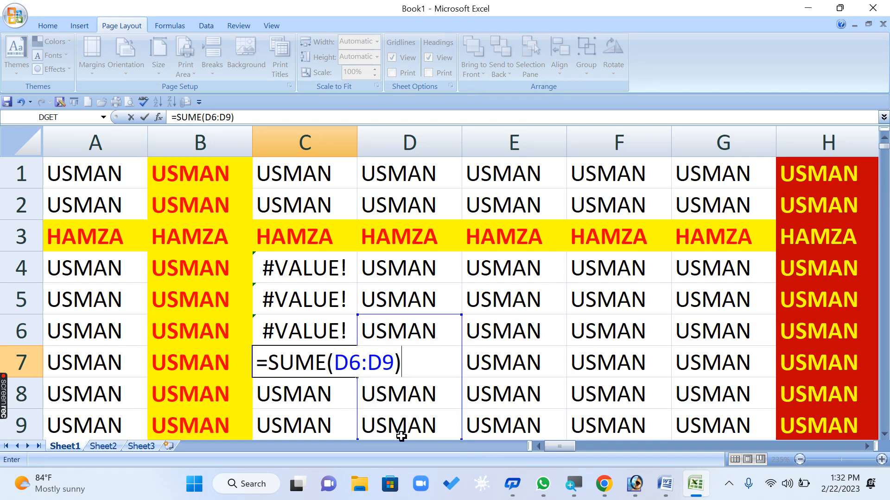
key(Return)
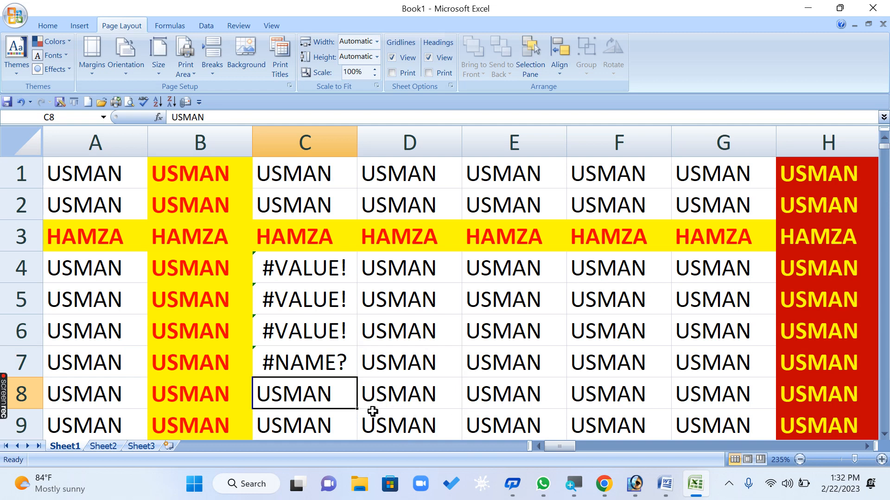
Step: Try the formula =0/5 in cell C8 to produce a division error
text(=)
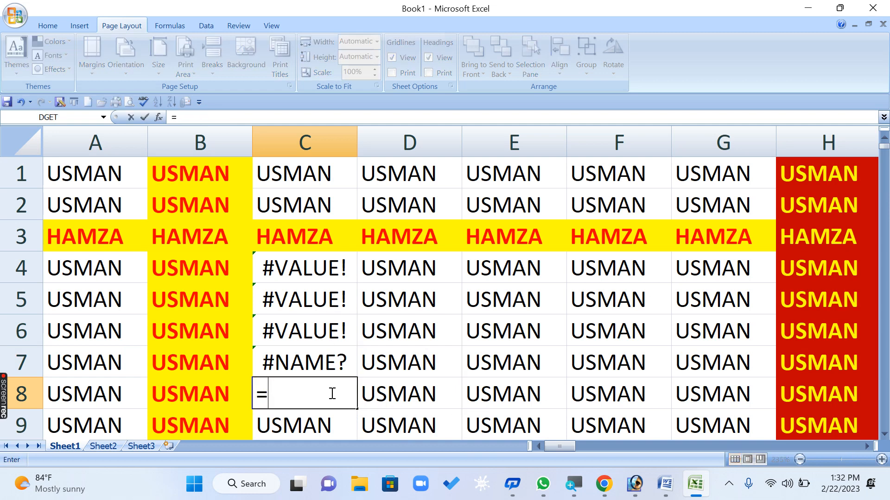
text(0/5)
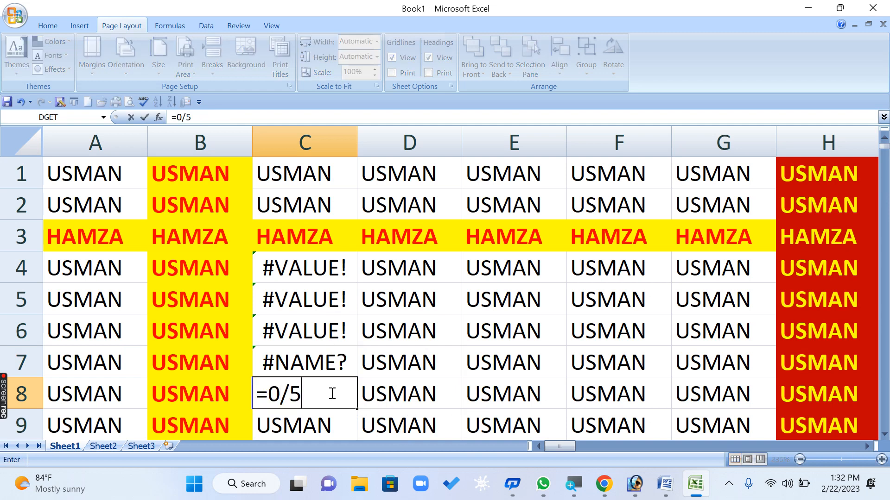
key(Return)
Step: Replace the formula in cell C8 with =5/0 to produce a division error
click(330, 394)
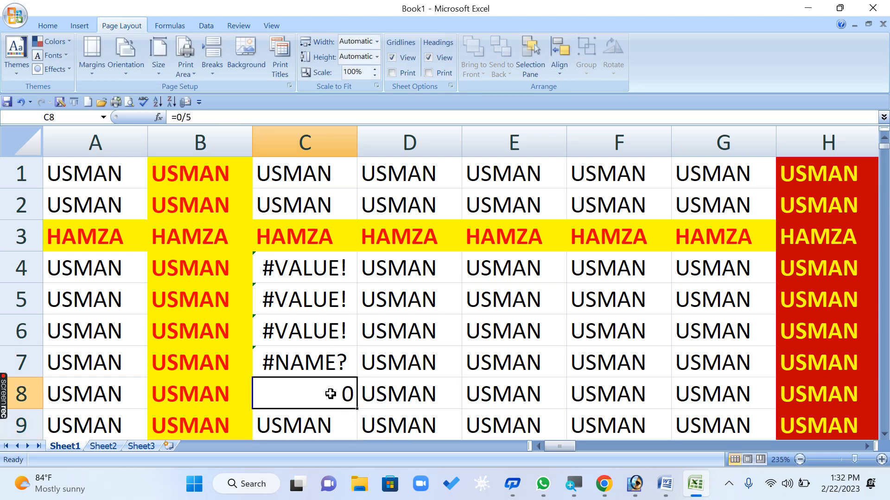
text(=5/5)
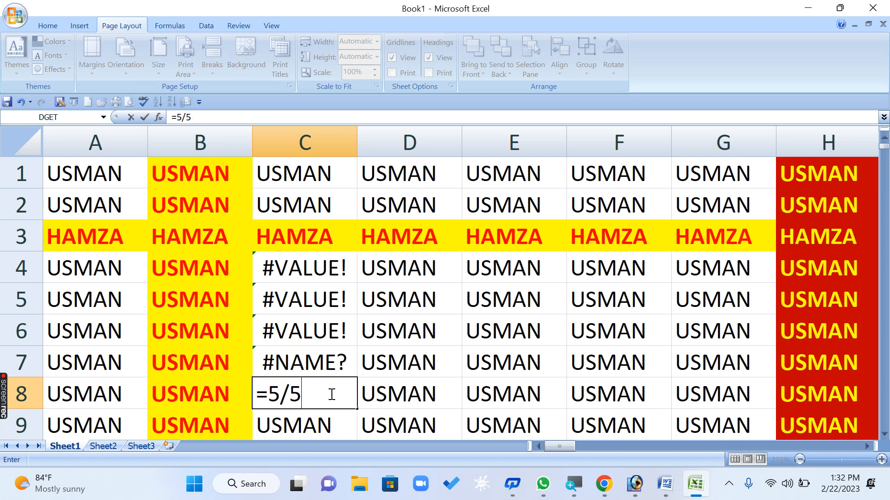
key(BackSpace)
text(0)
key(Return)
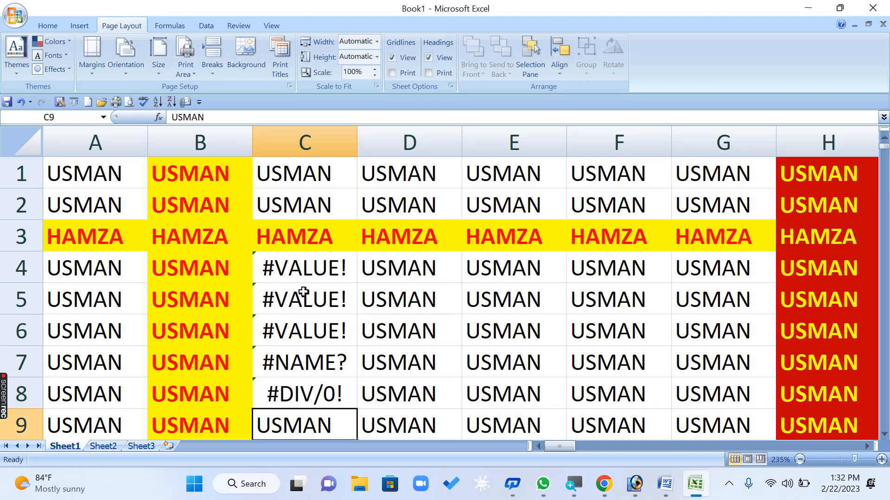
Step: Examine how the error cells in column C print at close range in the print preview
drag(301, 295, 293, 352)
key(ctrl+F2)
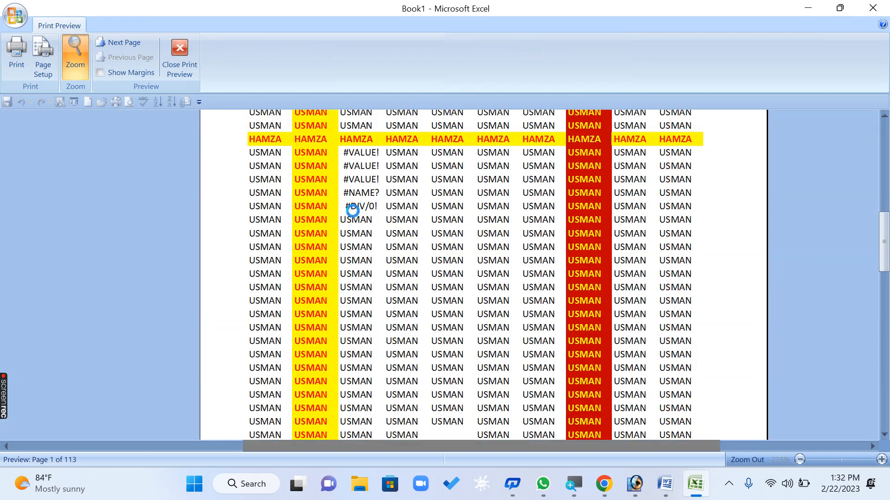
click(351, 210)
click(372, 215)
scroll(375, 209, up, 2)
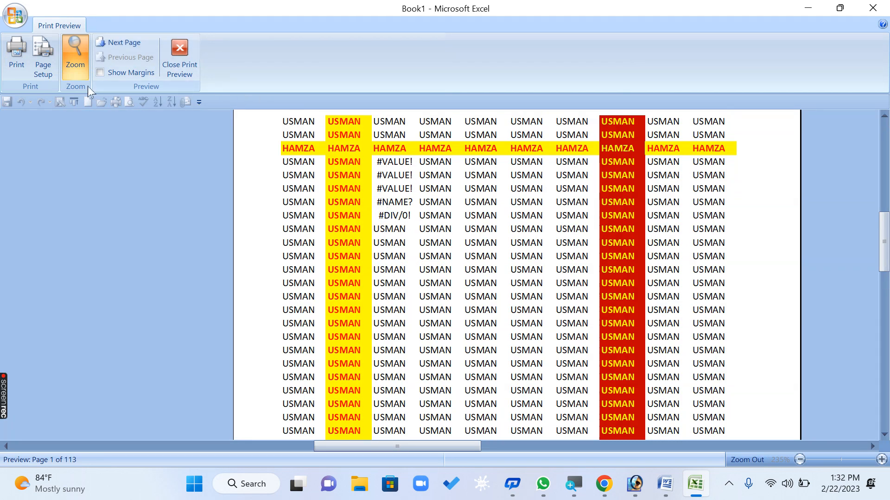
Step: Set cell errors to print as <blank> in the sheet's page setup and apply it to the preview
click(43, 69)
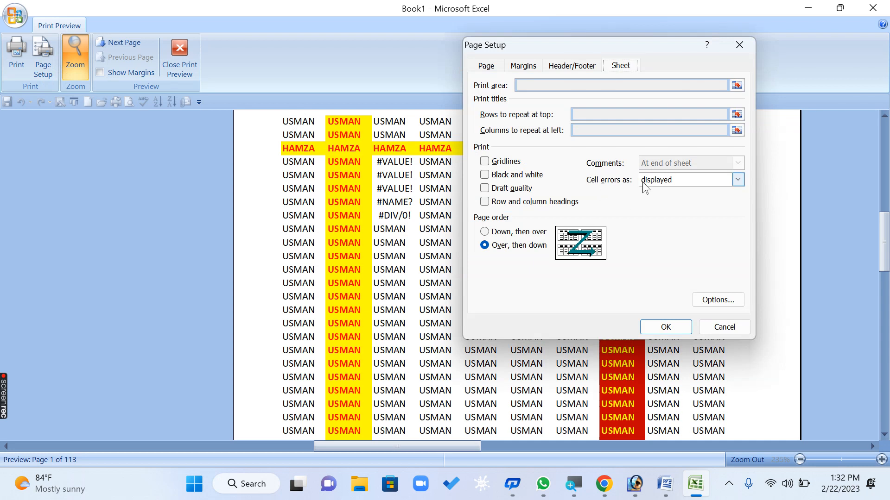
click(721, 183)
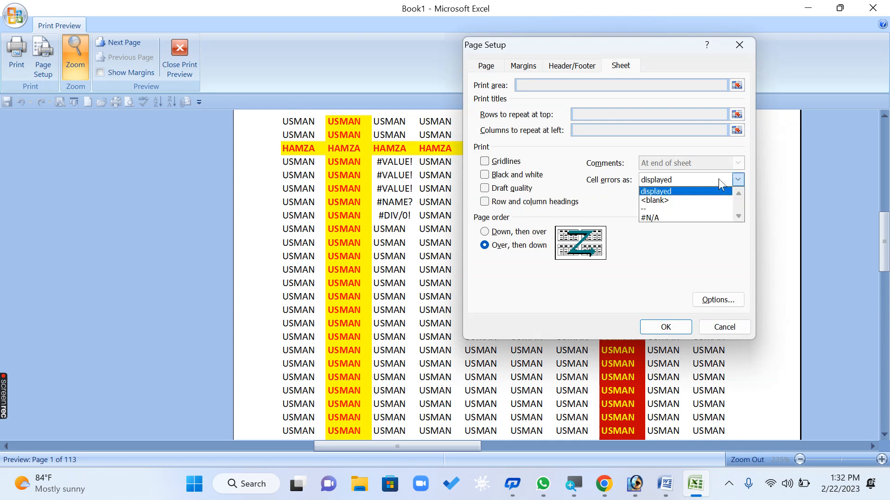
click(702, 203)
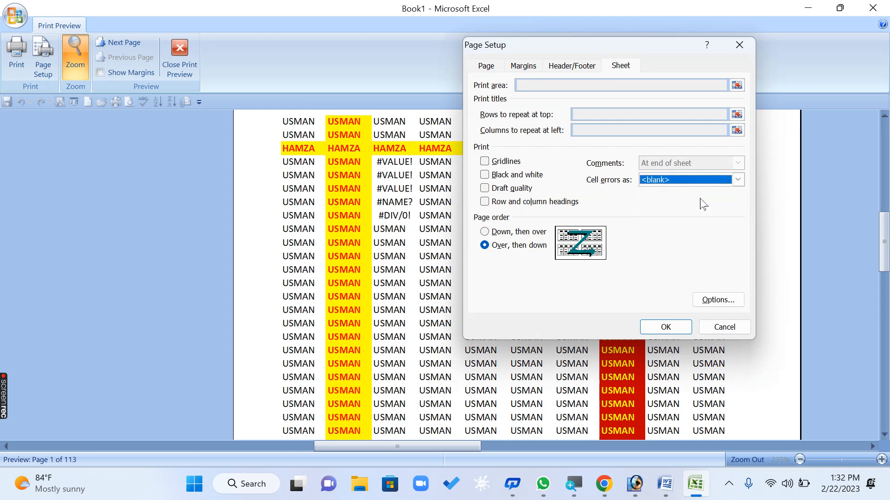
click(665, 328)
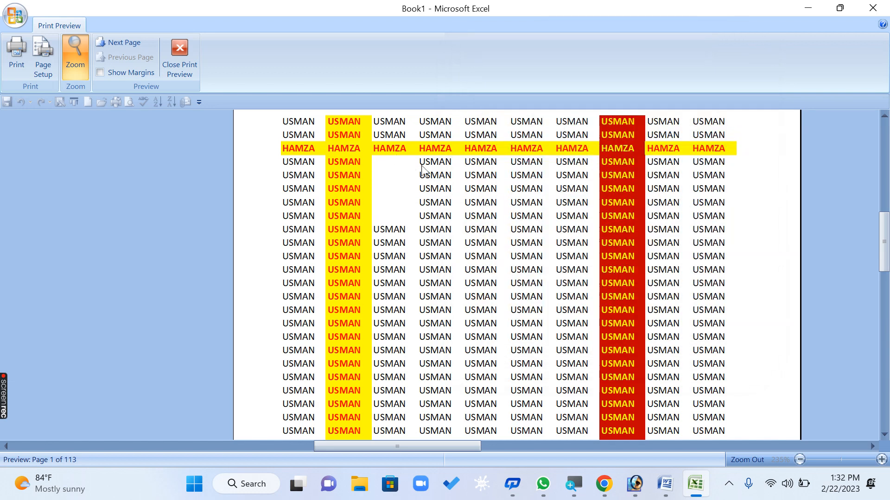
Step: Set cell errors to print as -- in the sheet's page setup and apply it to the preview
click(47, 73)
click(658, 185)
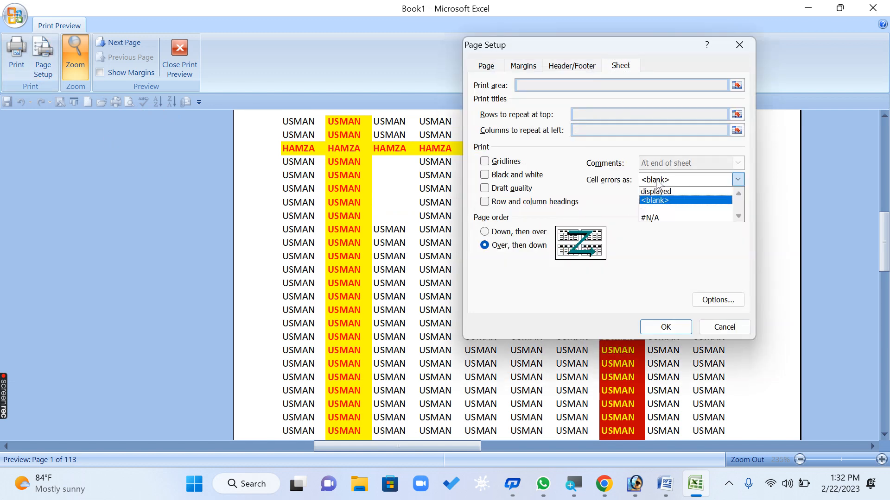
click(668, 210)
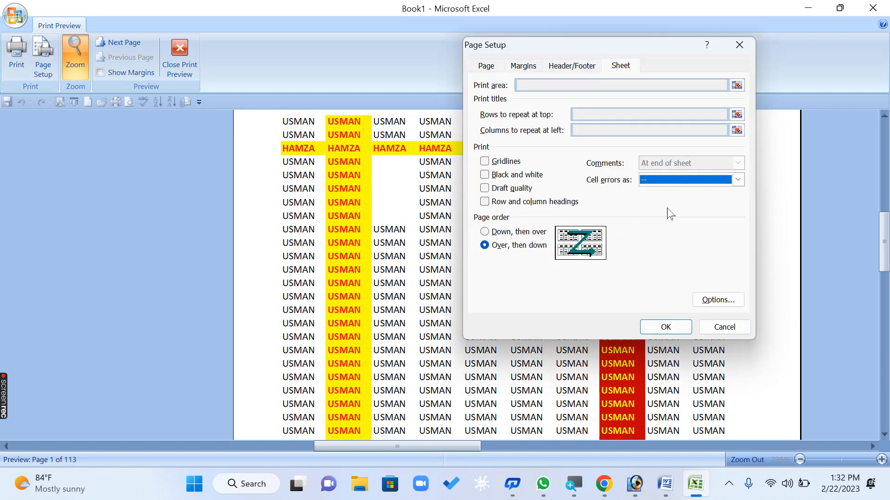
click(666, 328)
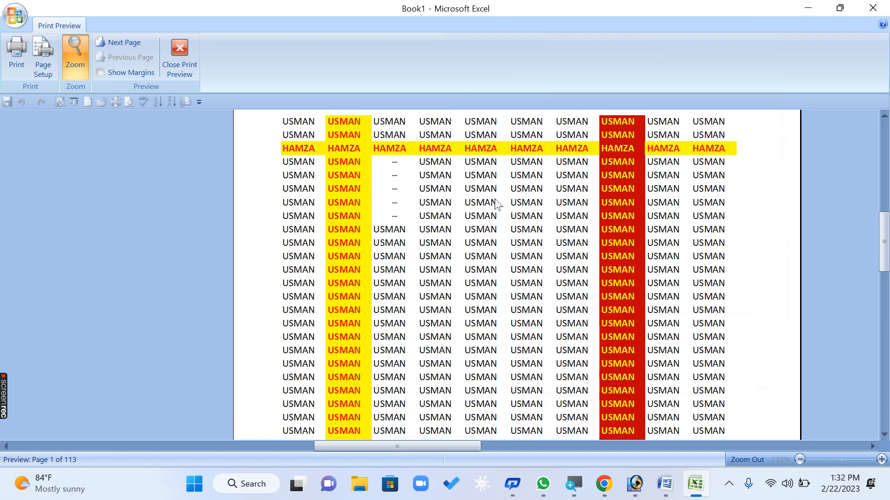
Step: Change the cell errors print option to #N/A and apply it to the preview
click(45, 70)
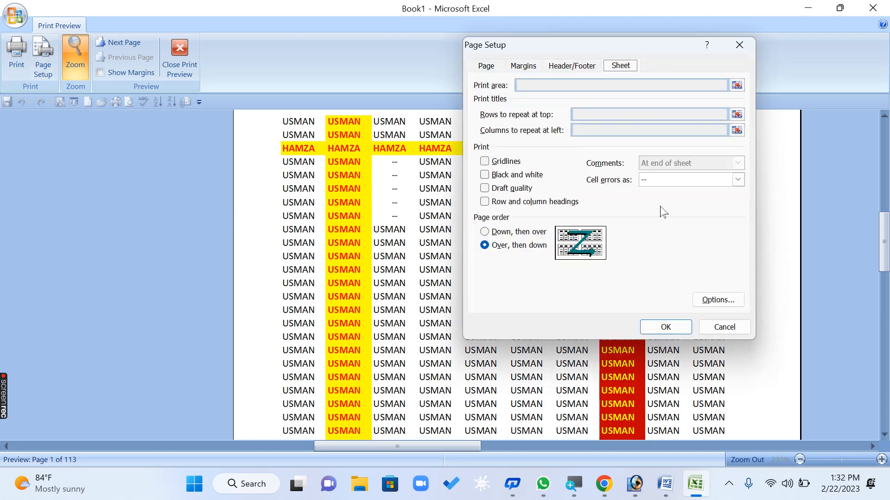
click(664, 184)
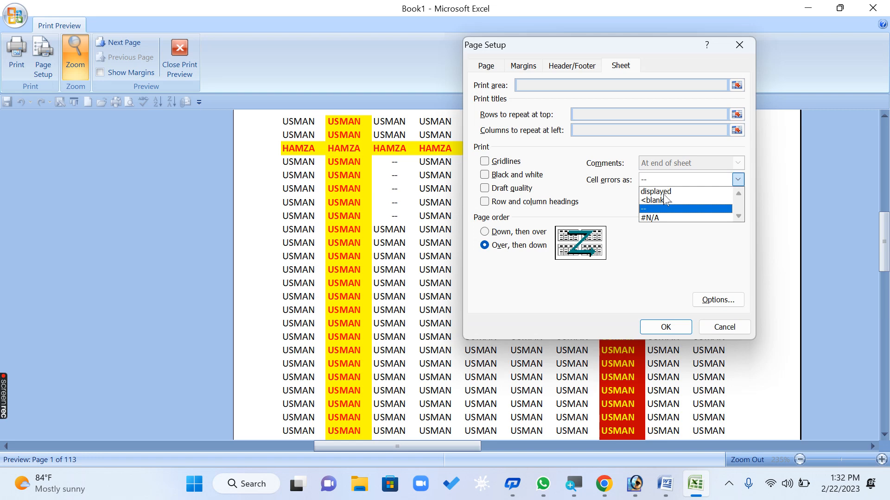
click(656, 218)
click(675, 326)
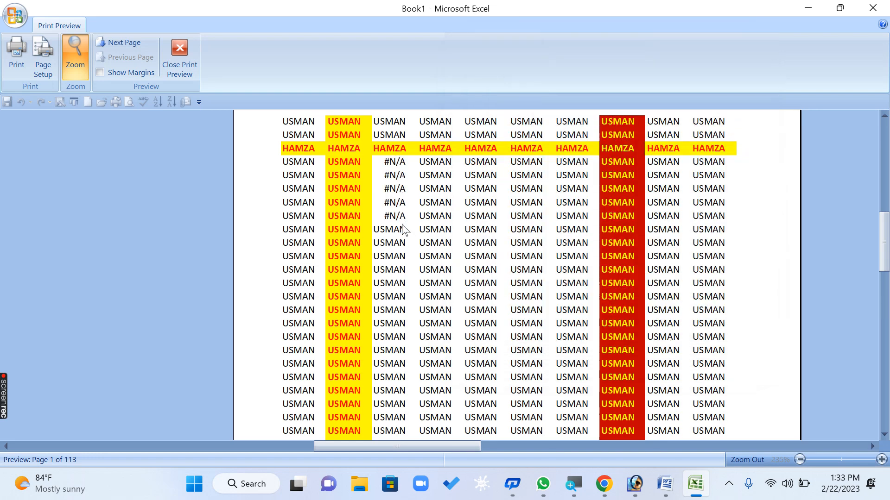
Step: Set cell errors to print as displayed and apply it to the preview
click(46, 69)
click(681, 182)
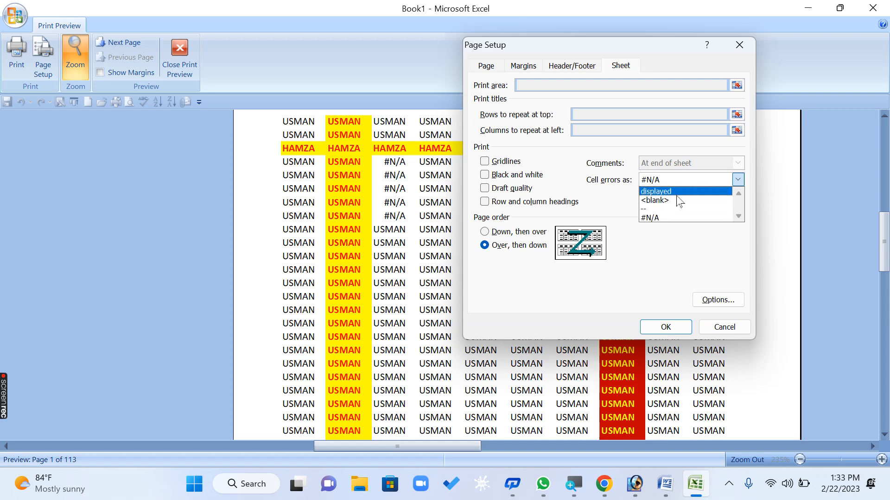
click(678, 192)
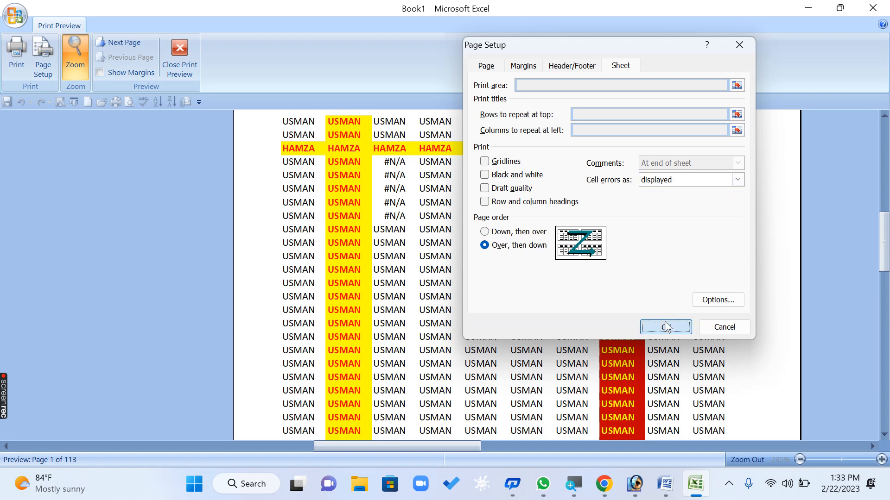
click(665, 326)
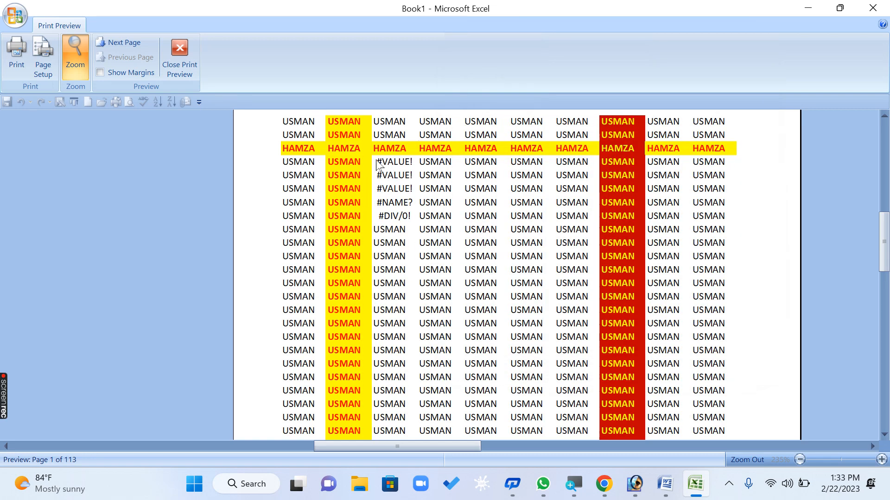
Step: Switch the cell errors print option back to <blank> and apply it to the preview
click(44, 65)
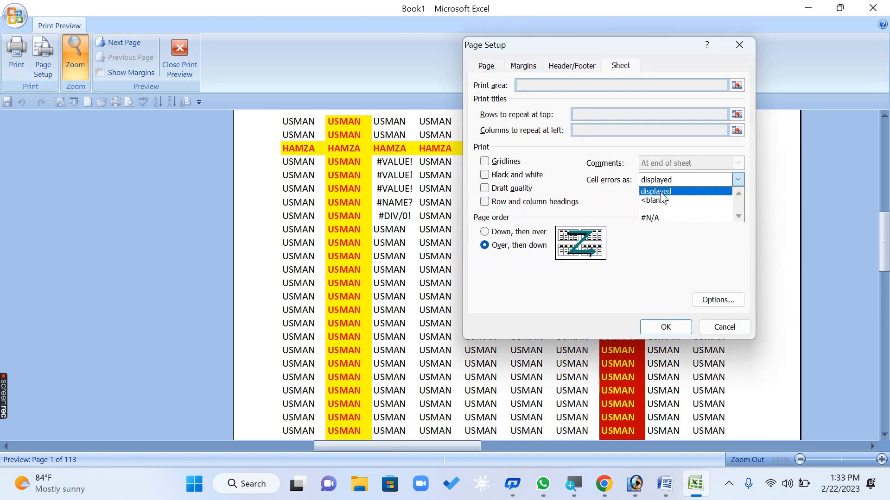
click(662, 200)
click(668, 328)
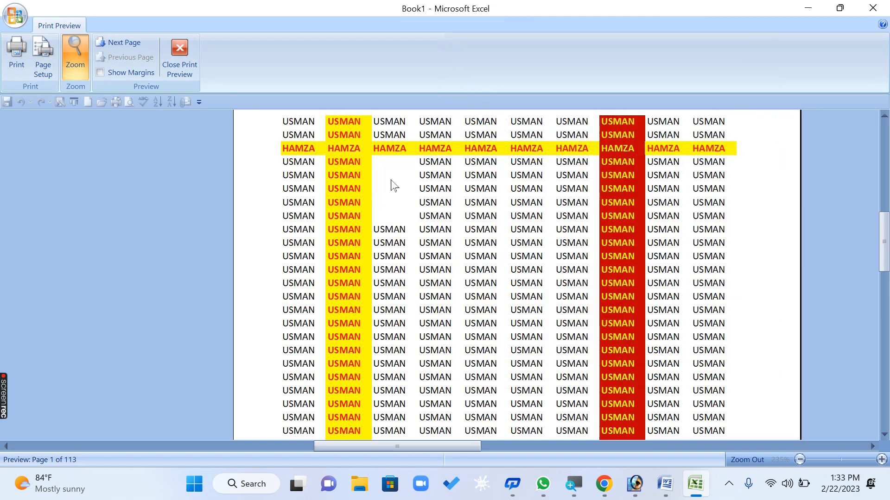
Step: Switch the cell errors print option to -- again and apply it to the preview
click(37, 65)
click(651, 182)
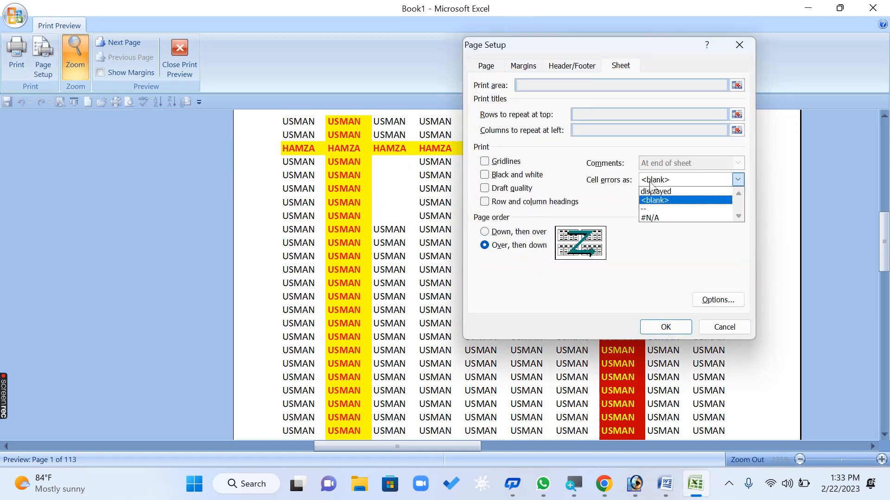
click(658, 208)
click(667, 326)
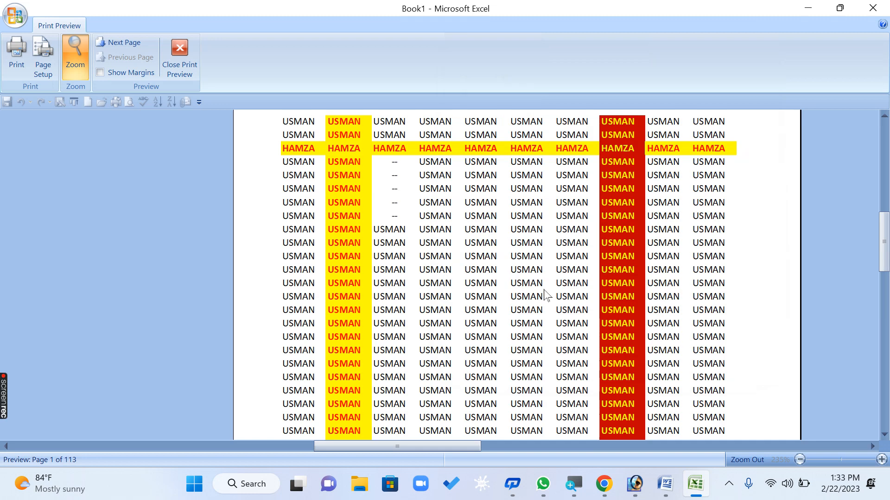
Step: Set cell errors to print as #N/A in the sheet's page setup and apply it to the preview
click(43, 58)
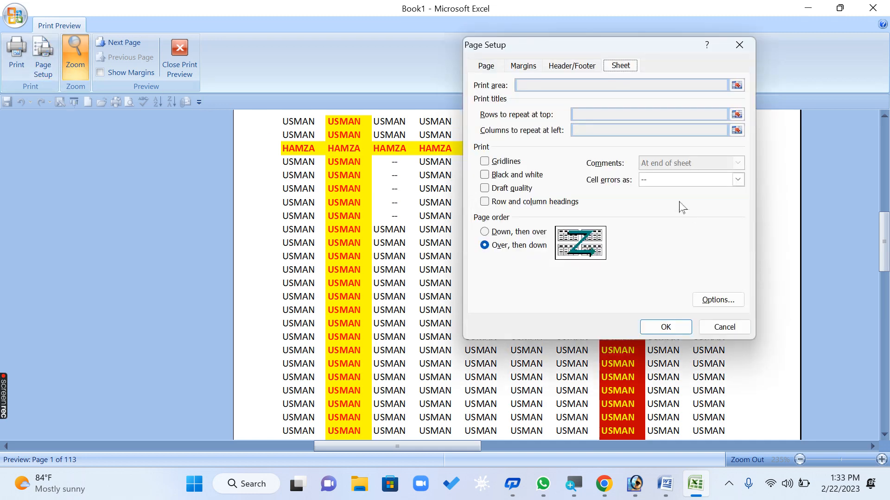
click(667, 182)
click(668, 218)
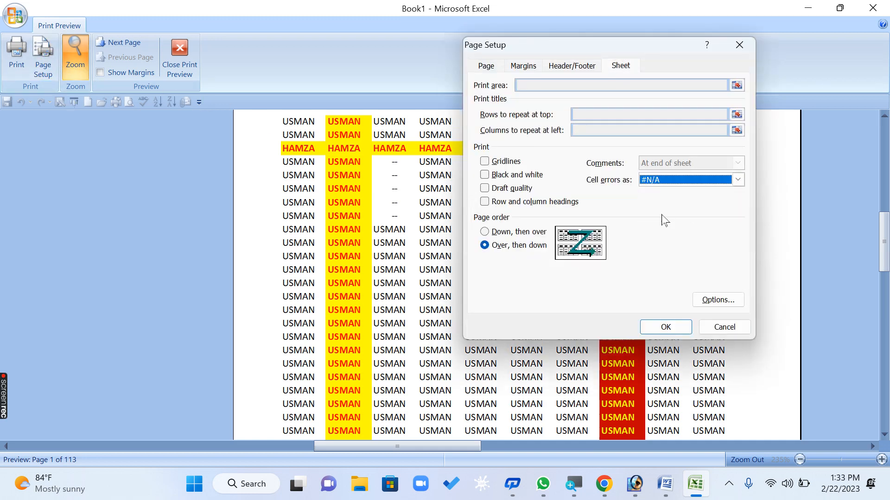
click(667, 327)
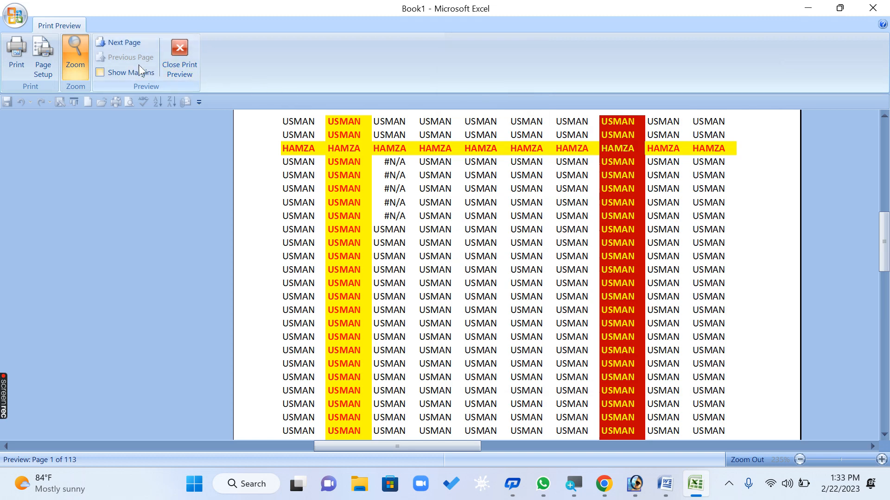
Step: Return to the worksheet and open the print preview again from the page setup
click(181, 59)
click(281, 67)
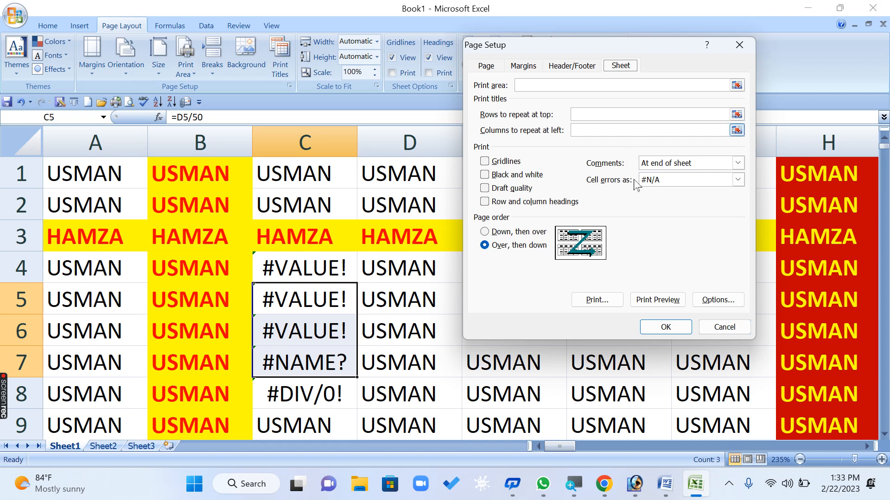
click(657, 301)
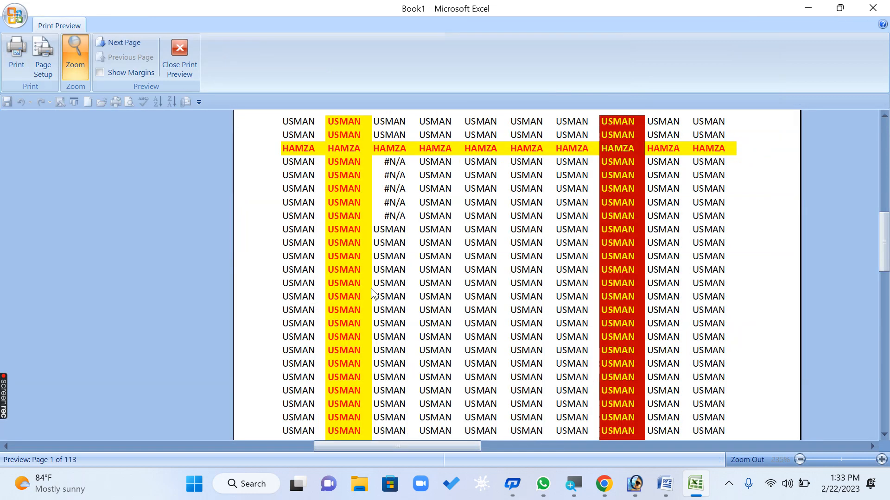
Step: Try print settings of 5 copies for pages 2 to 3 only, and cancel without printing
click(179, 55)
click(289, 86)
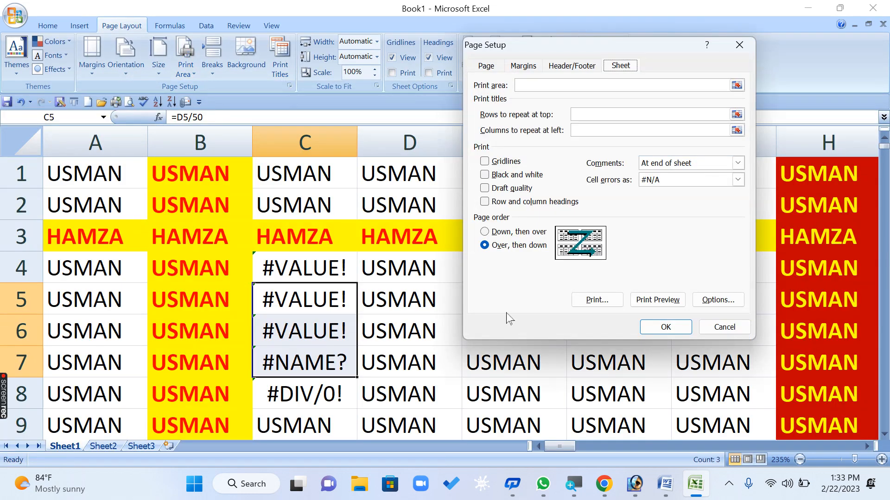
click(617, 304)
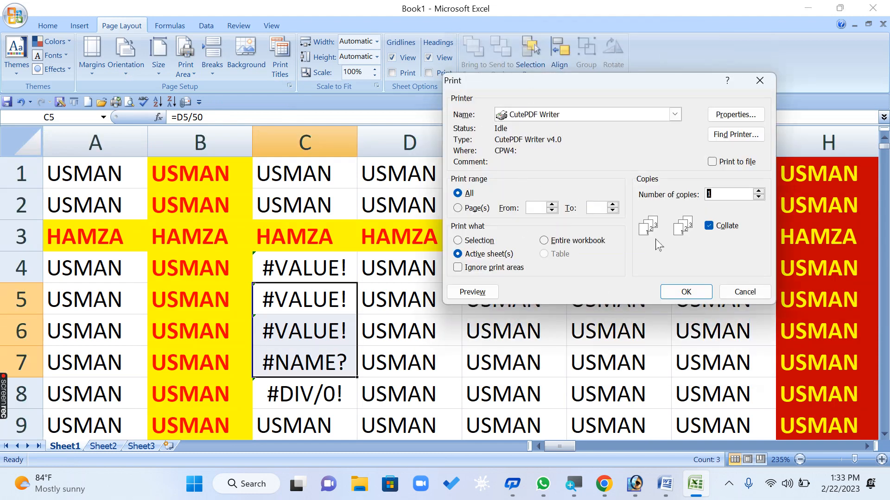
click(758, 191)
click(759, 191)
click(551, 206)
click(551, 205)
click(613, 205)
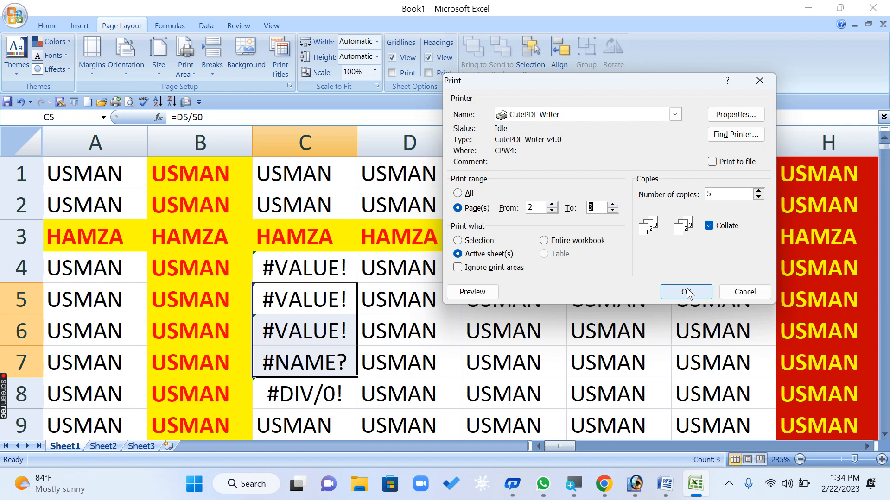
click(740, 293)
click(636, 273)
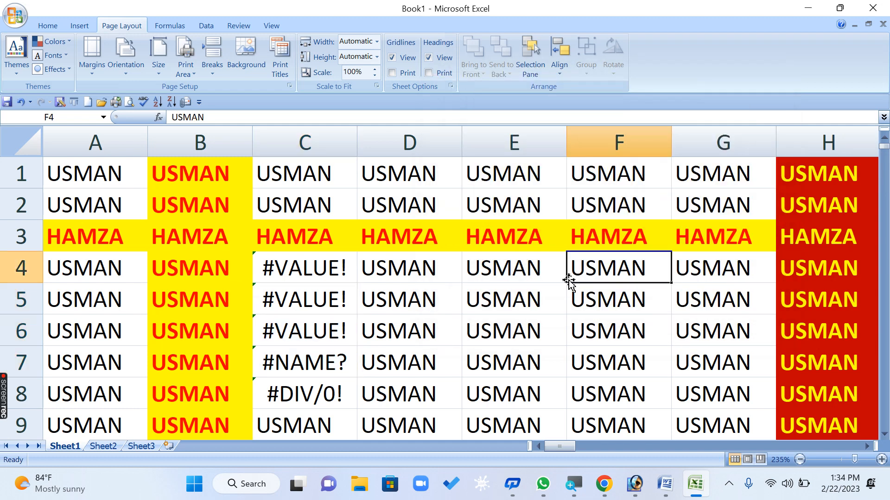
scroll(540, 272, down, 2)
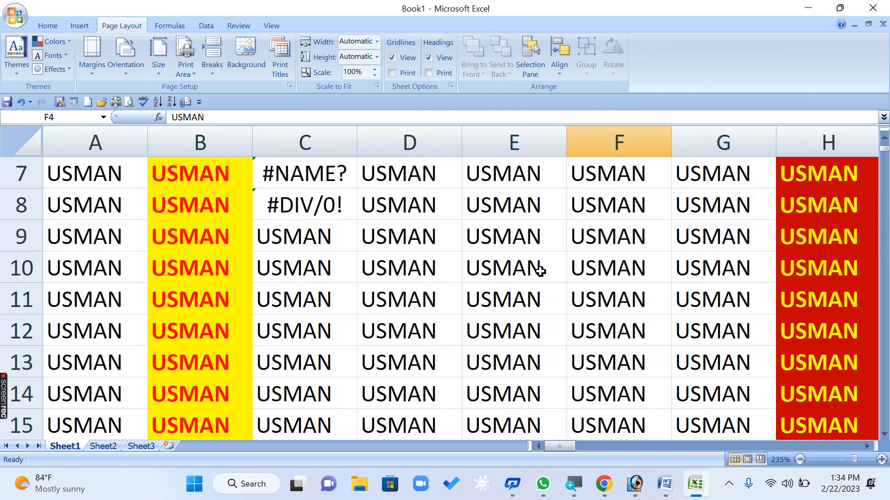
ctrl+scroll(517, 270, up, 3)
ctrl+scroll(517, 270, down, 6)
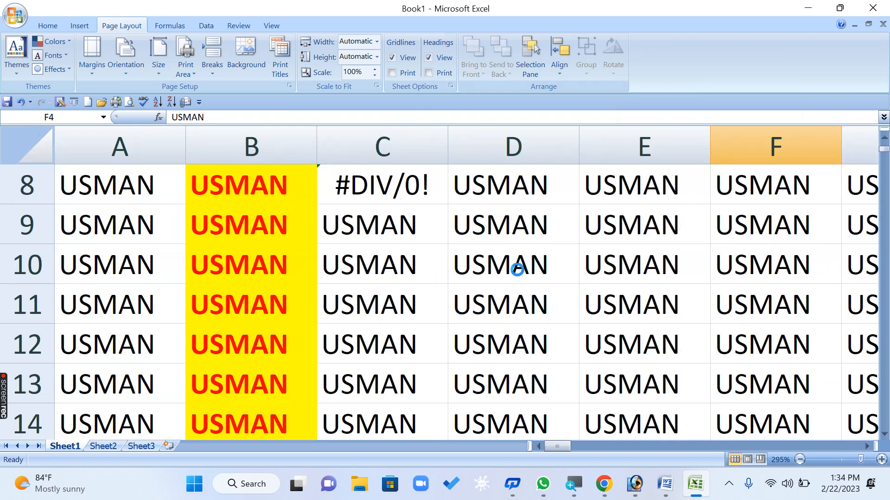
ctrl+scroll(517, 270, down, 2)
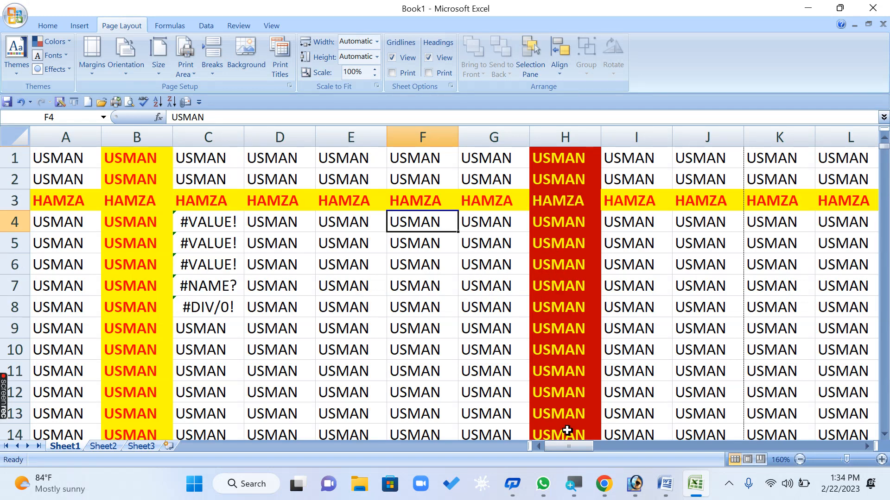
click(22, 20)
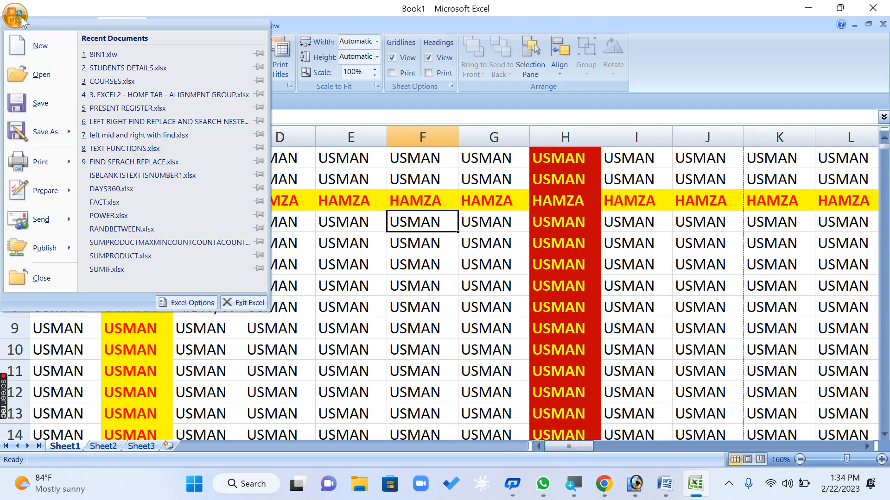
click(350, 173)
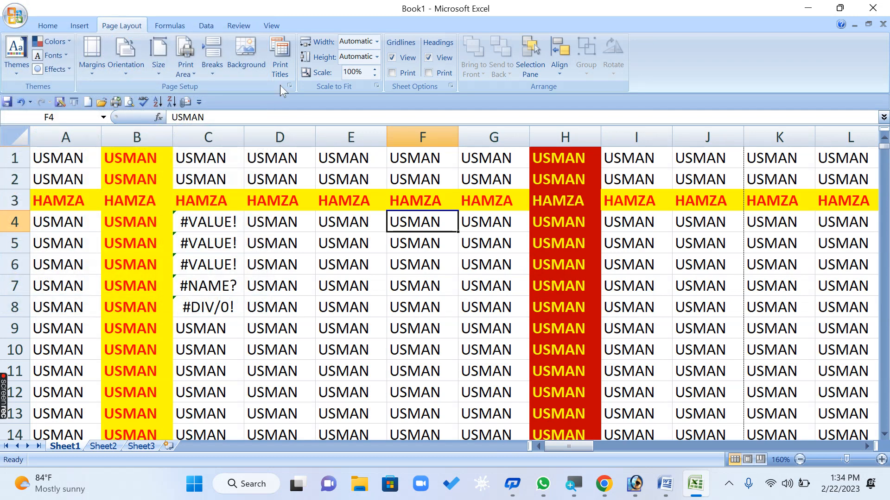
Step: Open the print settings from the page setup and choose Microsoft Print to PDF as the printer
click(279, 73)
click(603, 299)
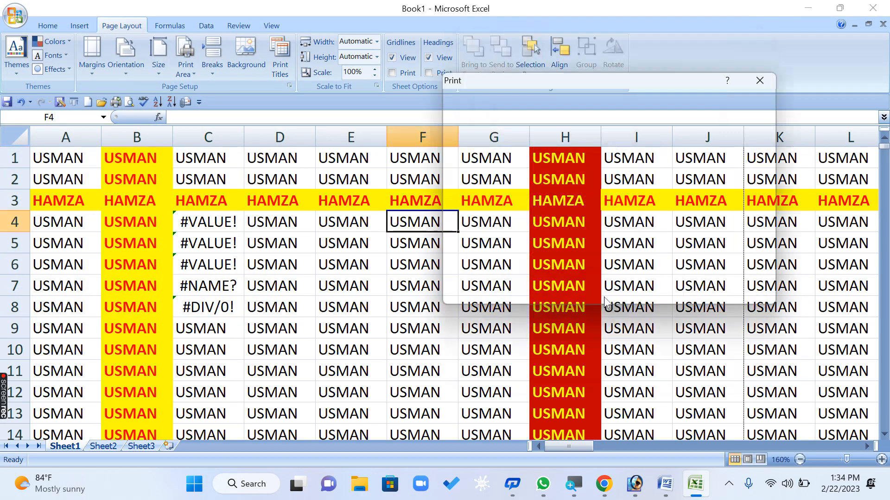
click(549, 114)
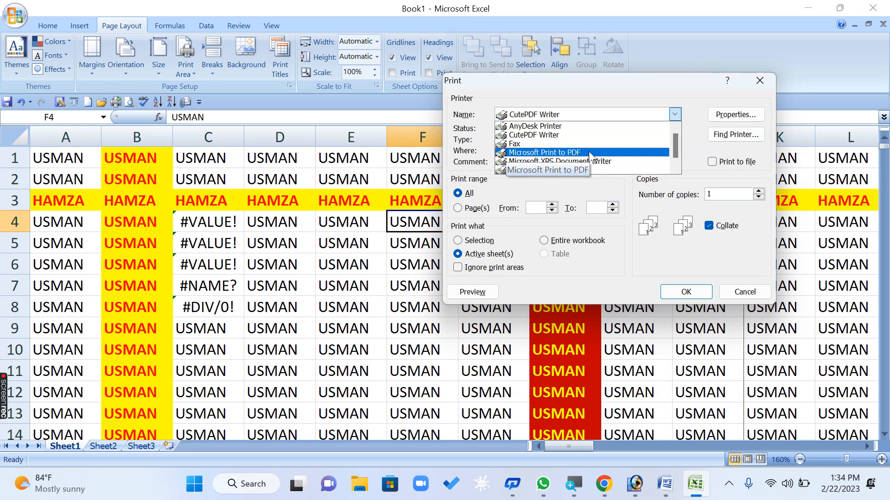
key(Escape)
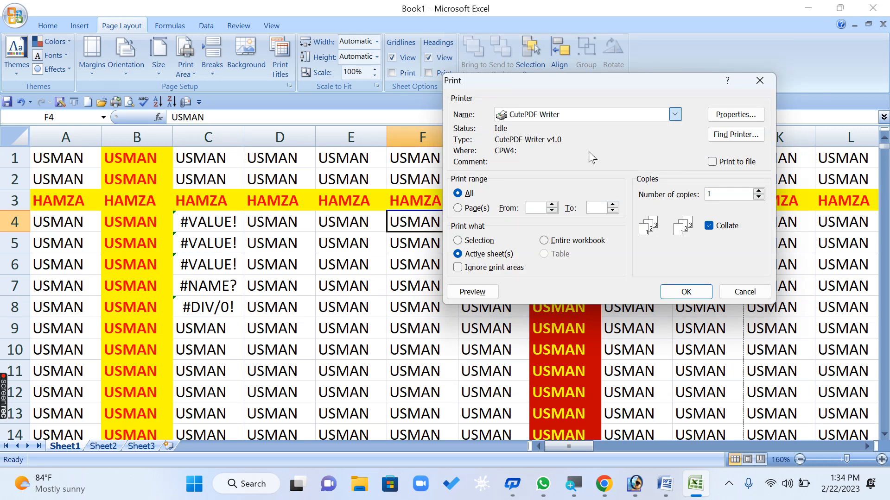
key(Down)
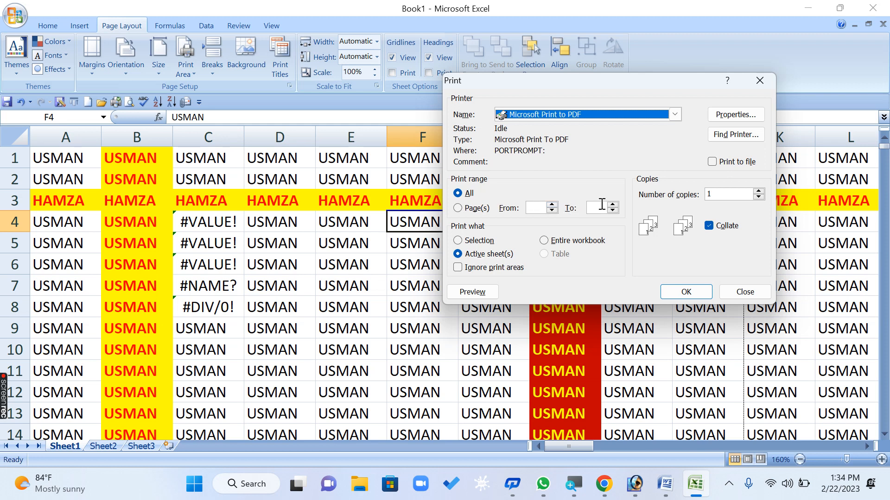
Step: Print all pages of the active sheet to a PDF named PRINT TITLES on the desktop, and bring the desktop into view
click(540, 208)
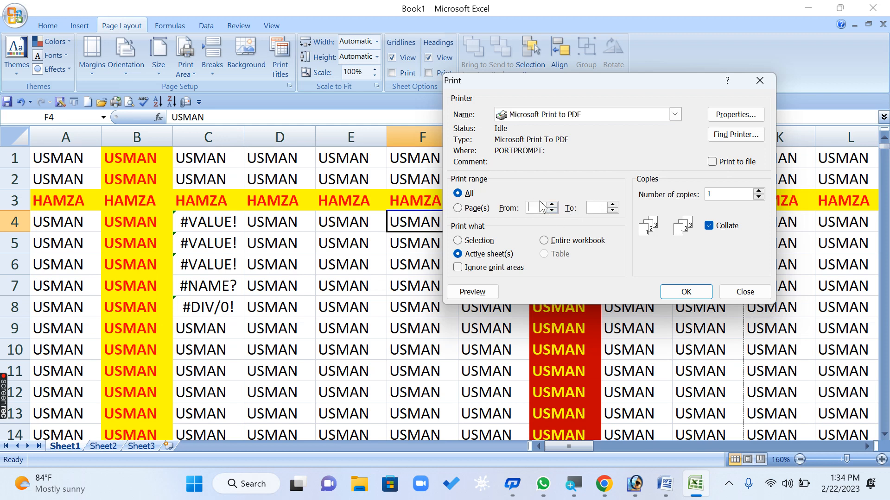
text(1)
click(466, 195)
click(681, 290)
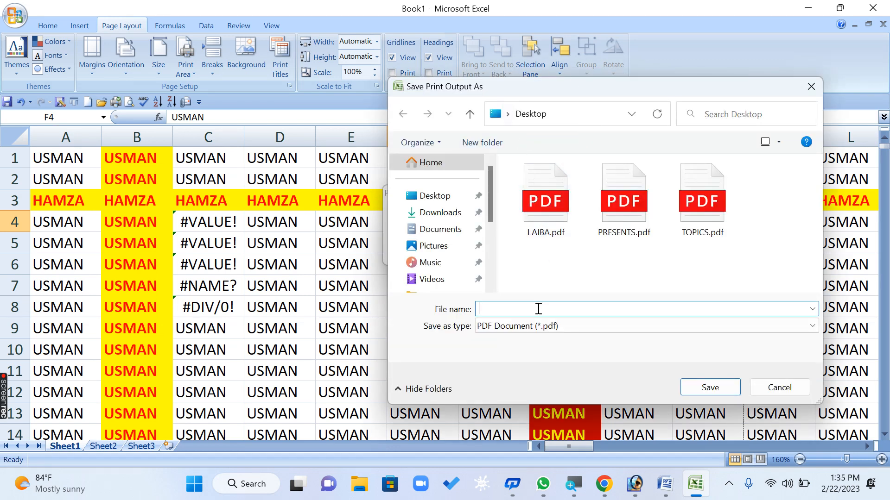
text(PRINT TITLES)
key(Return)
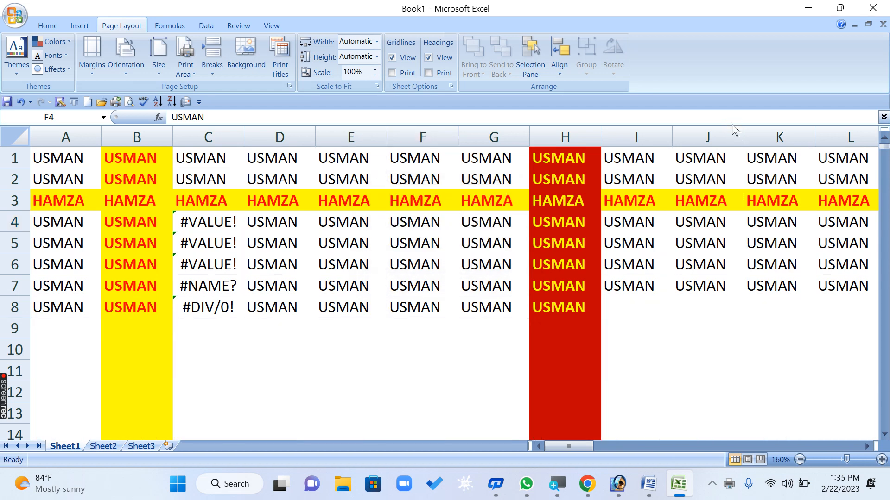
click(815, 7)
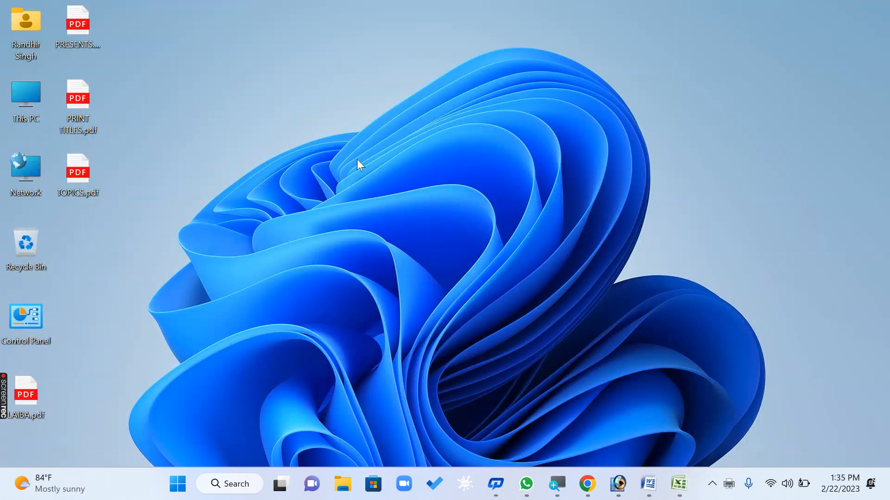
Step: Open PRINT TITLES.pdf from the desktop, reload it, look through its first pages, and return to the Excel worksheet
right_click(68, 89)
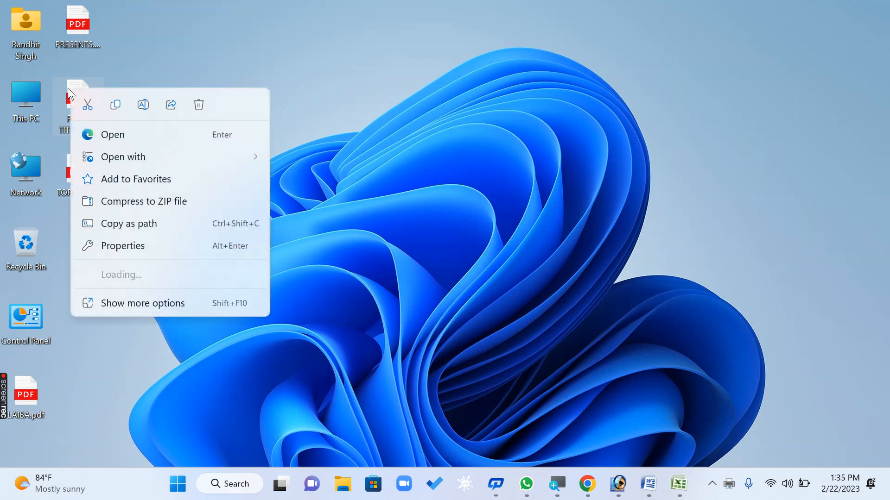
click(124, 136)
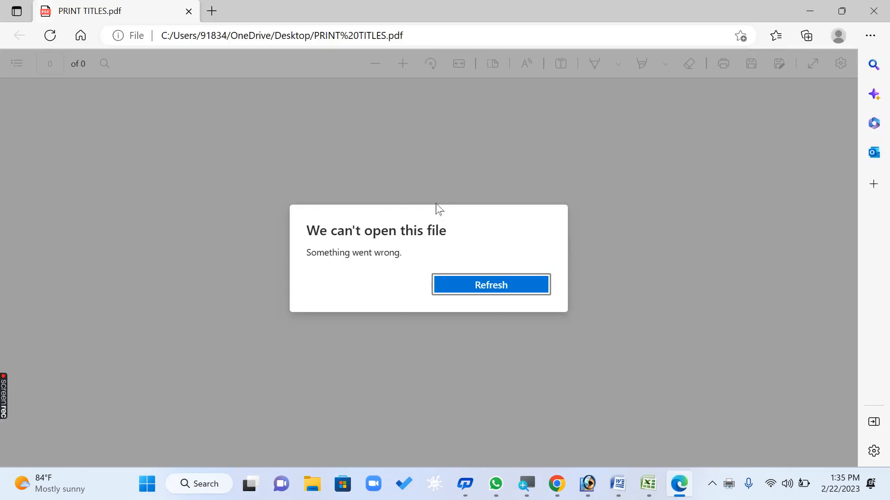
click(445, 293)
click(449, 287)
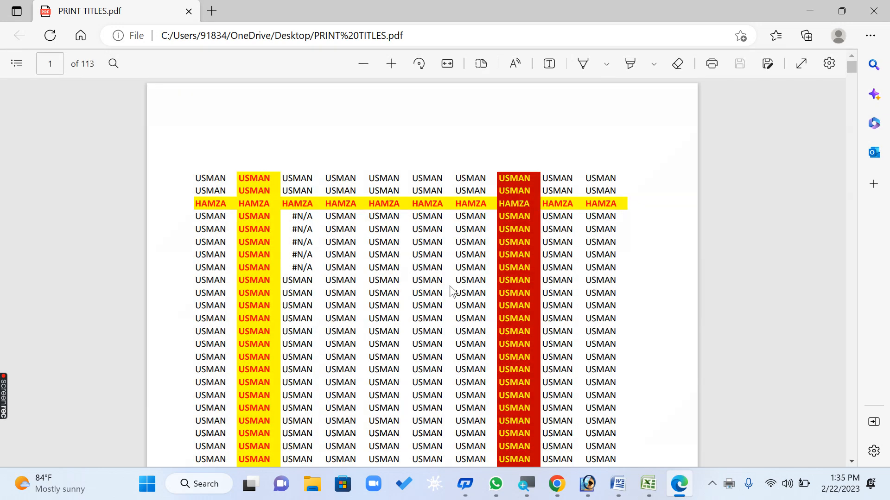
scroll(450, 291, down, 15)
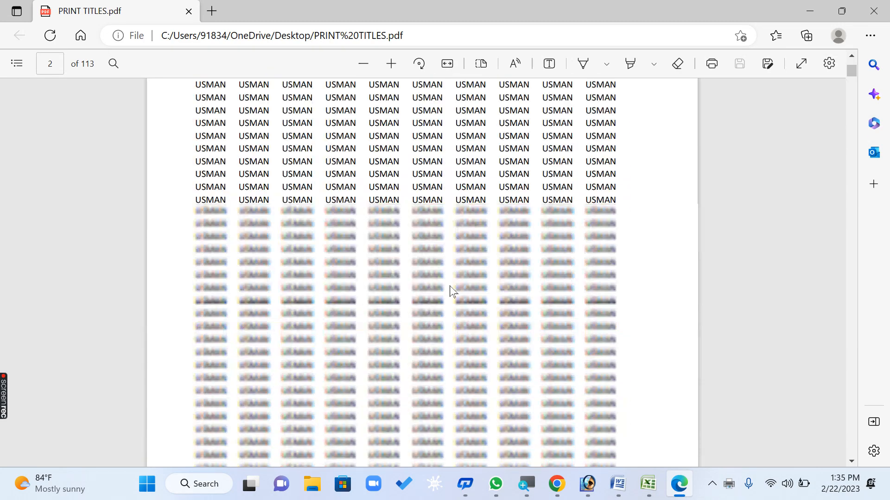
scroll(450, 291, down, 10)
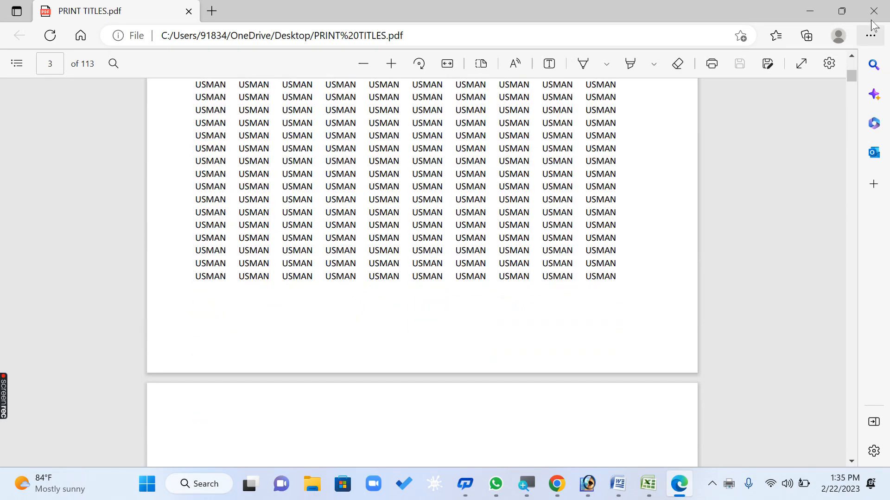
click(873, 11)
click(678, 484)
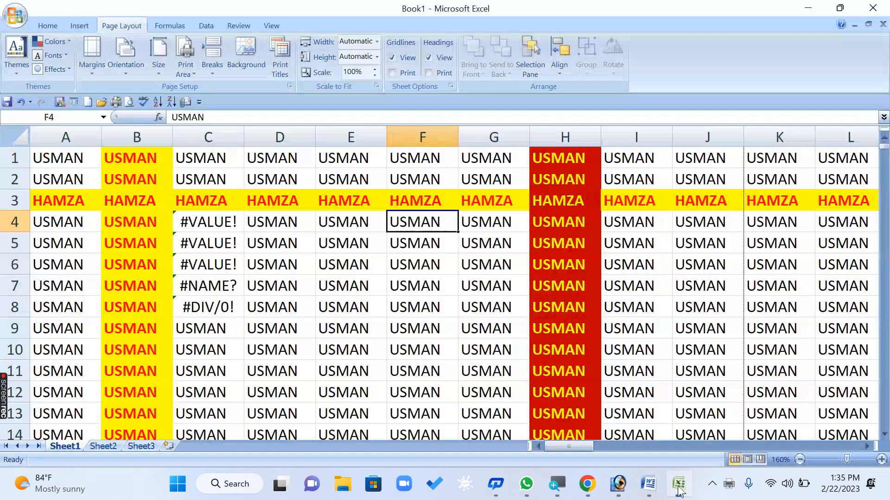
Step: Leave the page setup without changes, and open the print settings directly from the worksheet with Microsoft Print to PDF as the printer
click(281, 65)
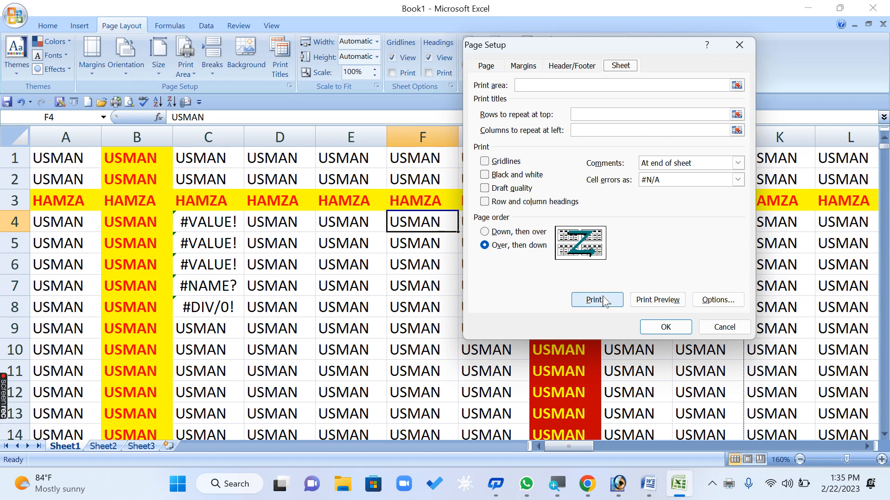
click(720, 329)
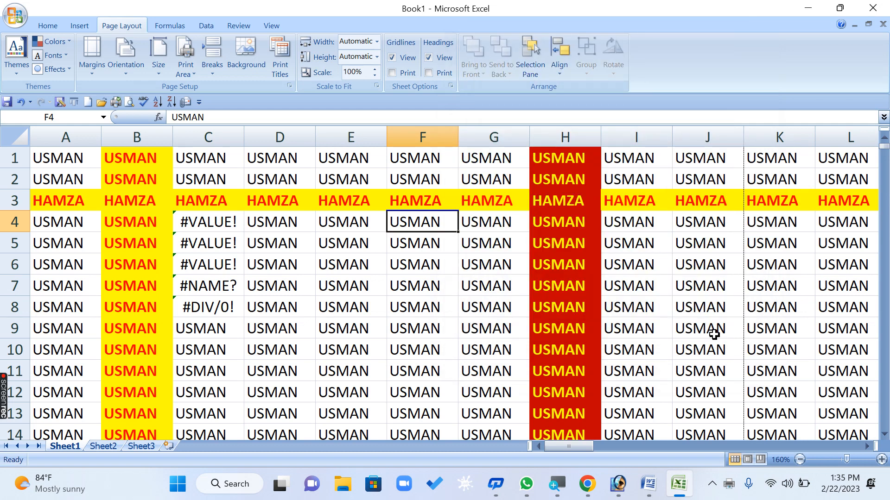
key(ctrl+p)
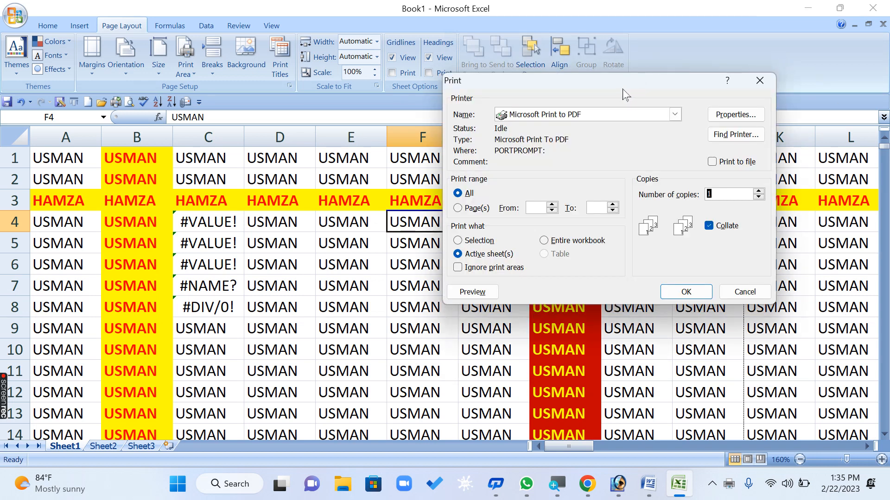
drag(622, 90, 439, 80)
click(491, 103)
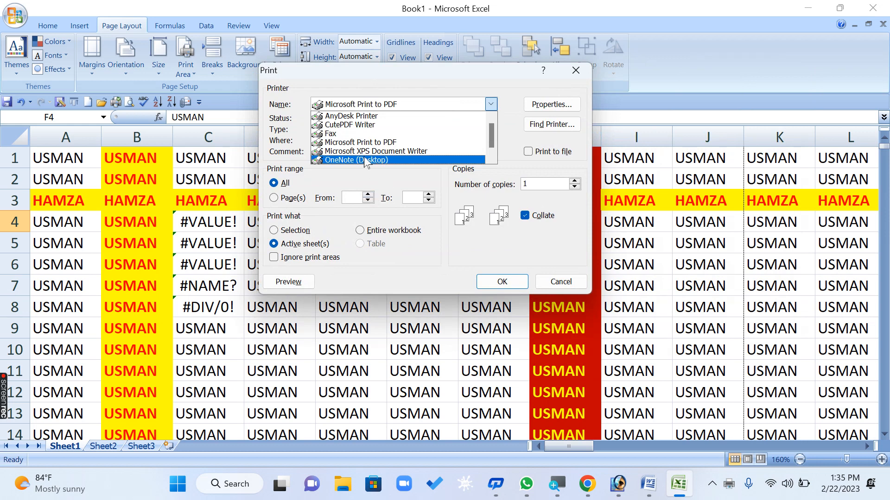
click(385, 142)
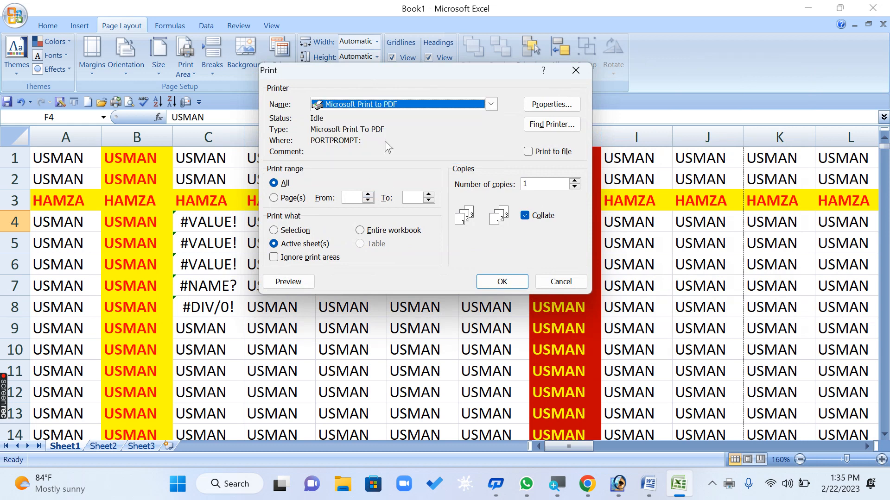
Step: Print the active sheet to a PDF named ASDFG on the desktop, and bring the desktop into view
click(501, 282)
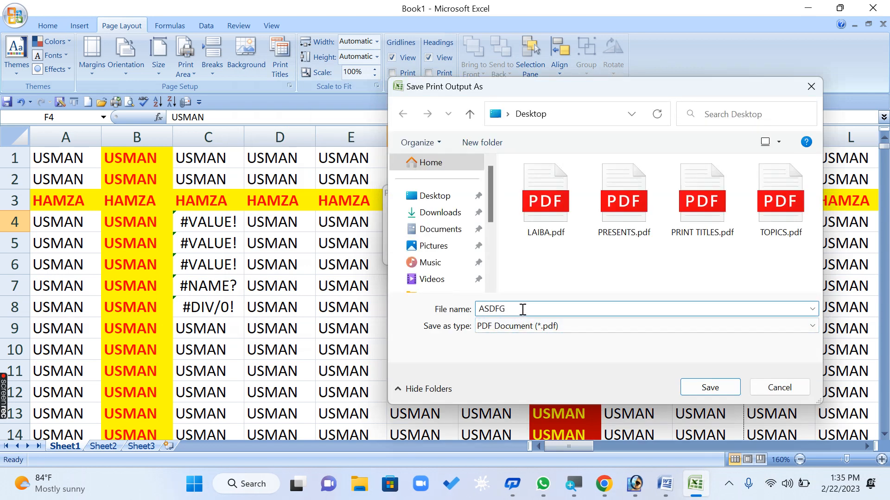
click(710, 388)
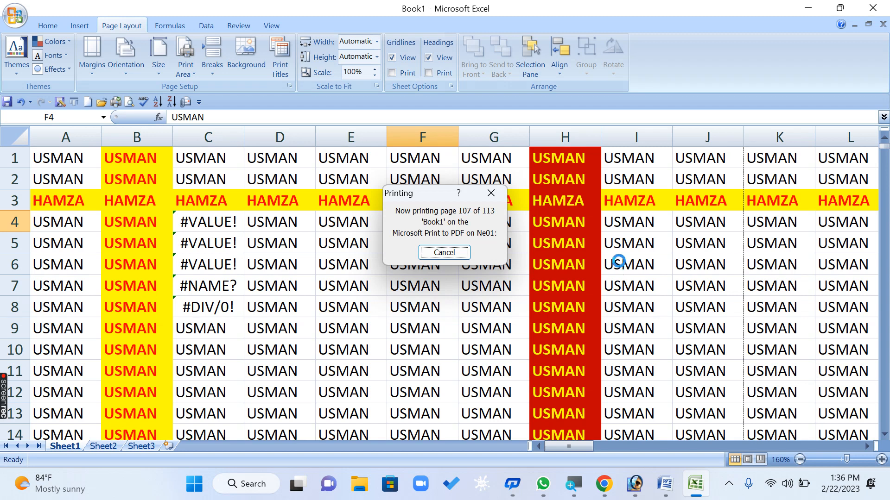
click(809, 8)
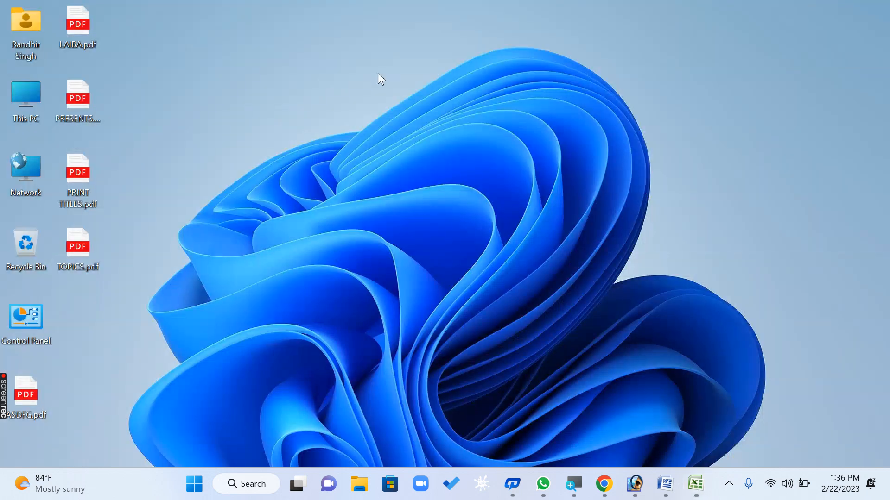
Step: Open ASDFG.pdf from the desktop, reload it until its pages display, and return to the Excel worksheet
right_click(29, 380)
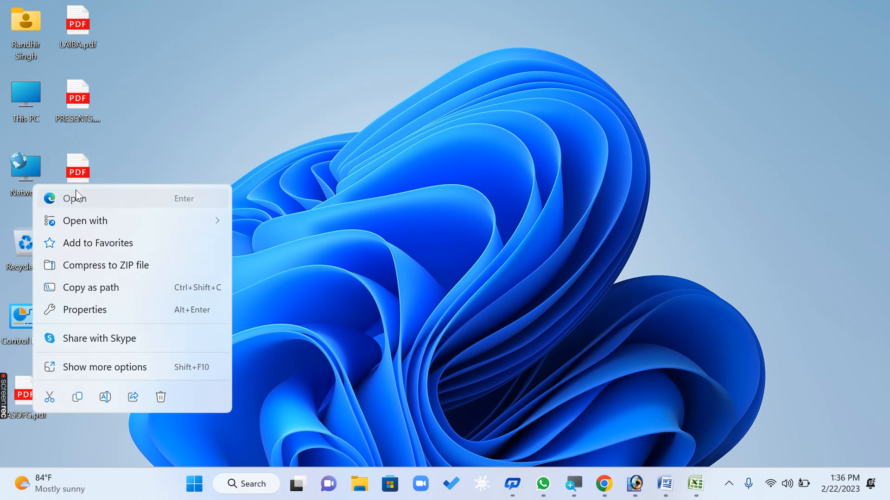
click(76, 190)
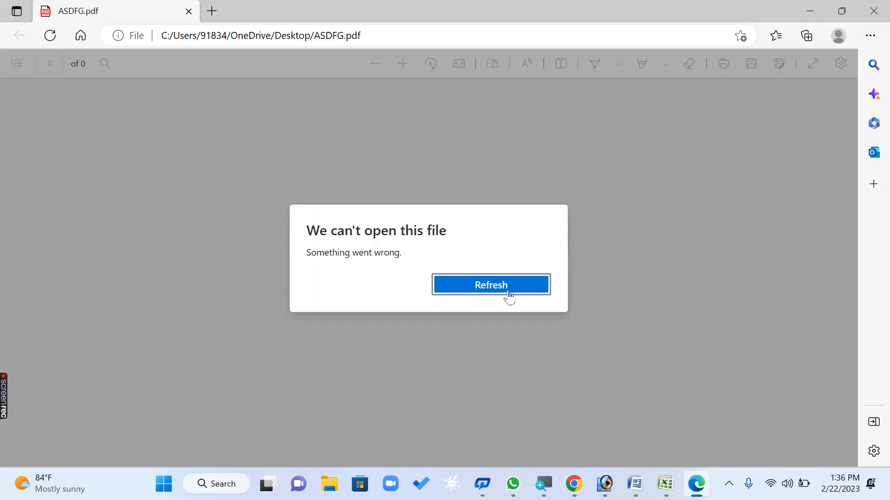
click(494, 287)
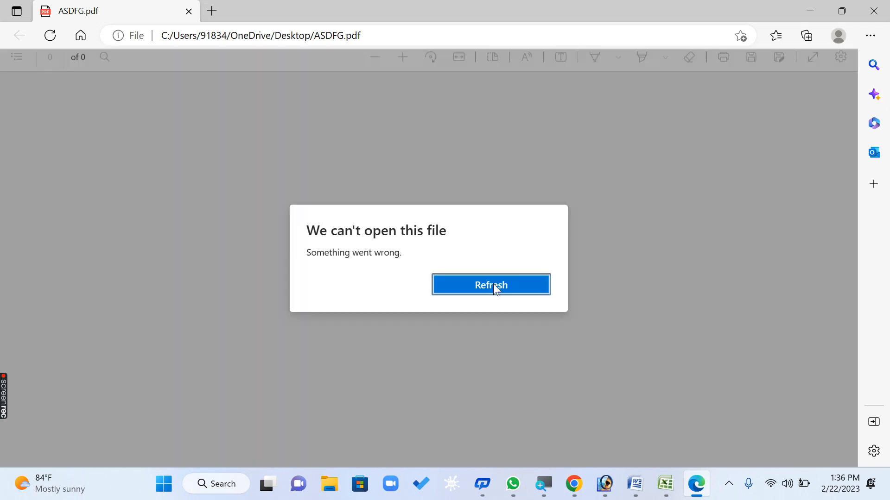
click(493, 285)
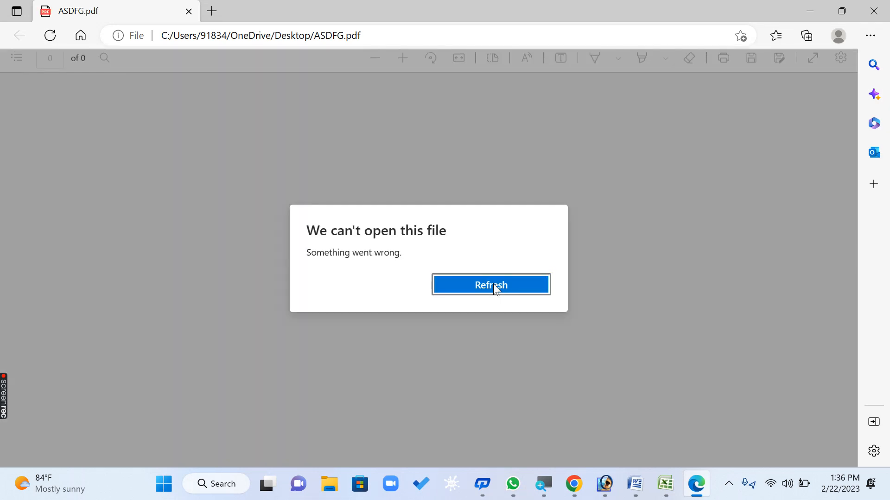
click(493, 284)
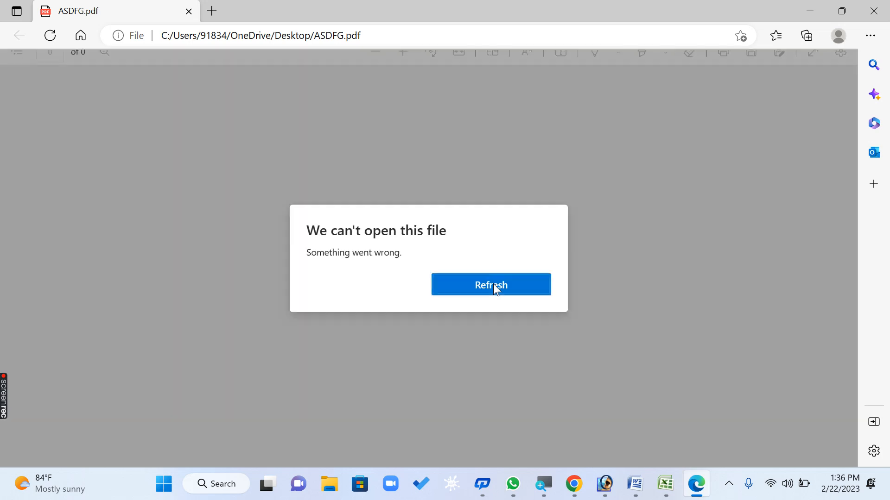
click(493, 285)
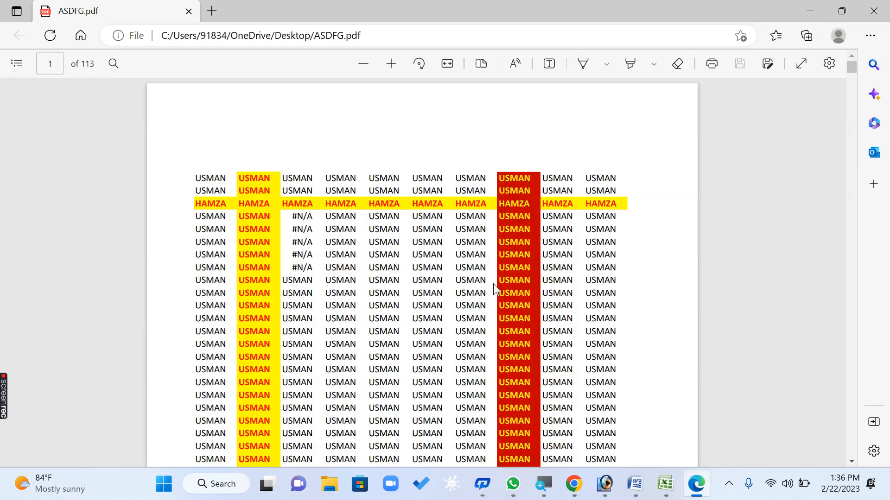
click(874, 11)
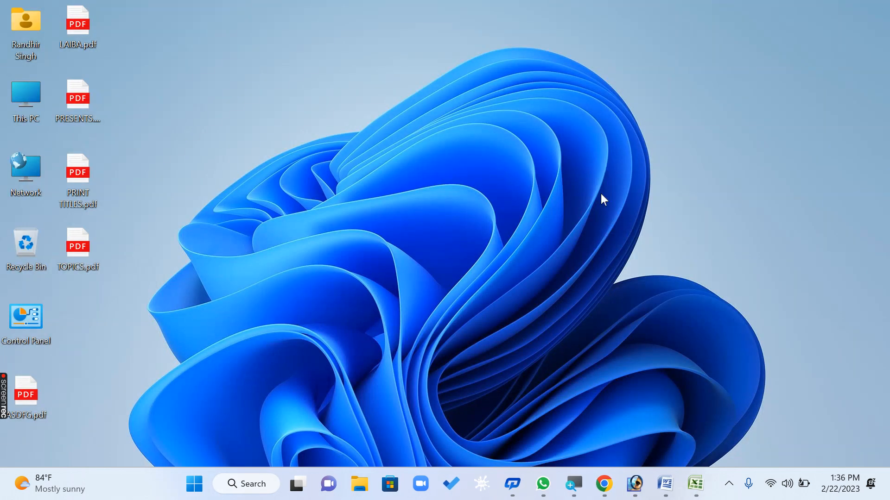
click(696, 484)
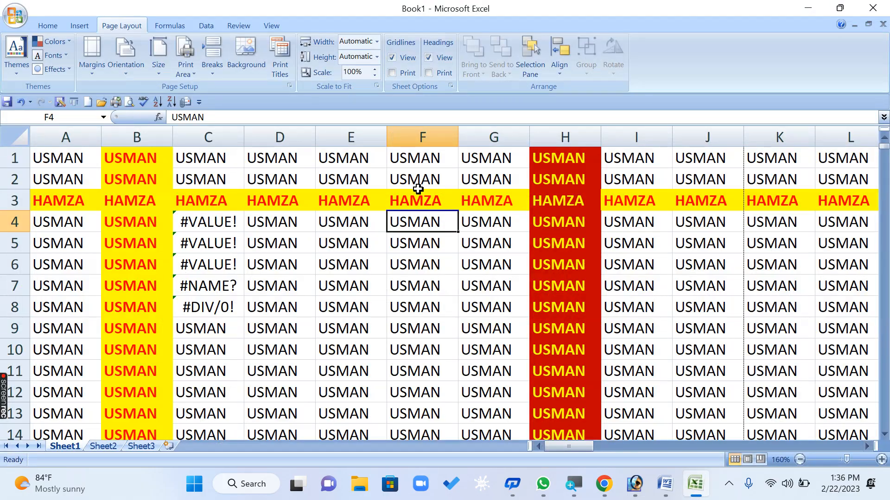